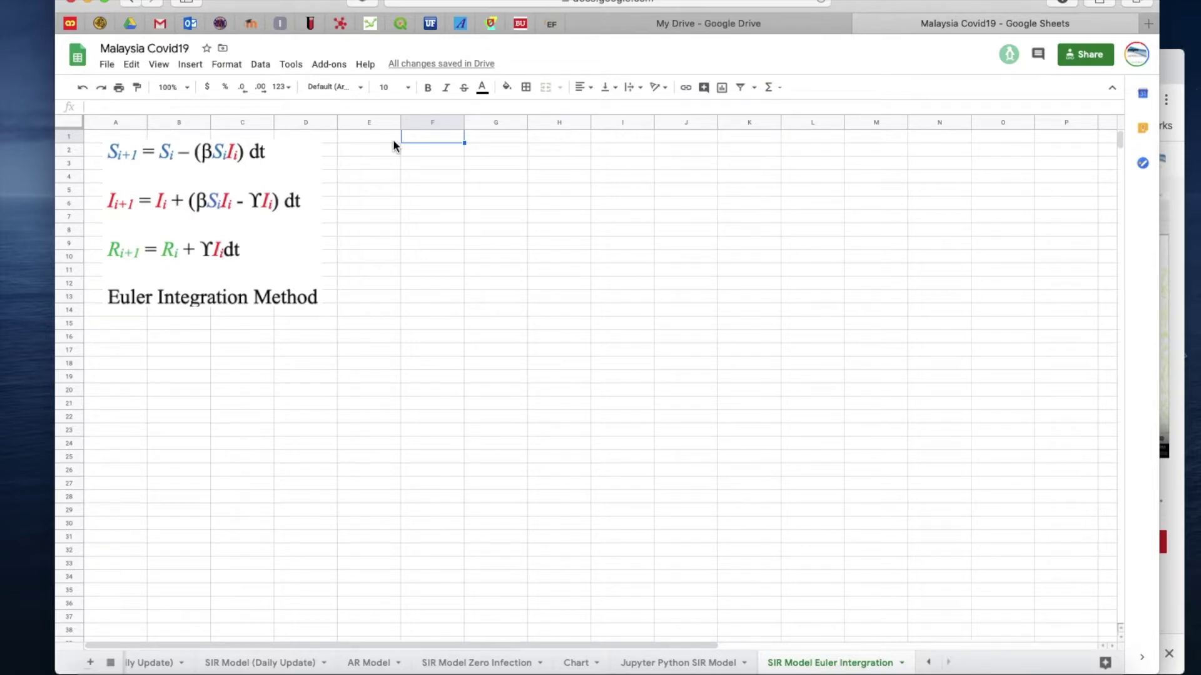
- Select cell E1, then bring the SPSS Data Analysis Workshop 2019 course window to the front
left_click(393, 142)
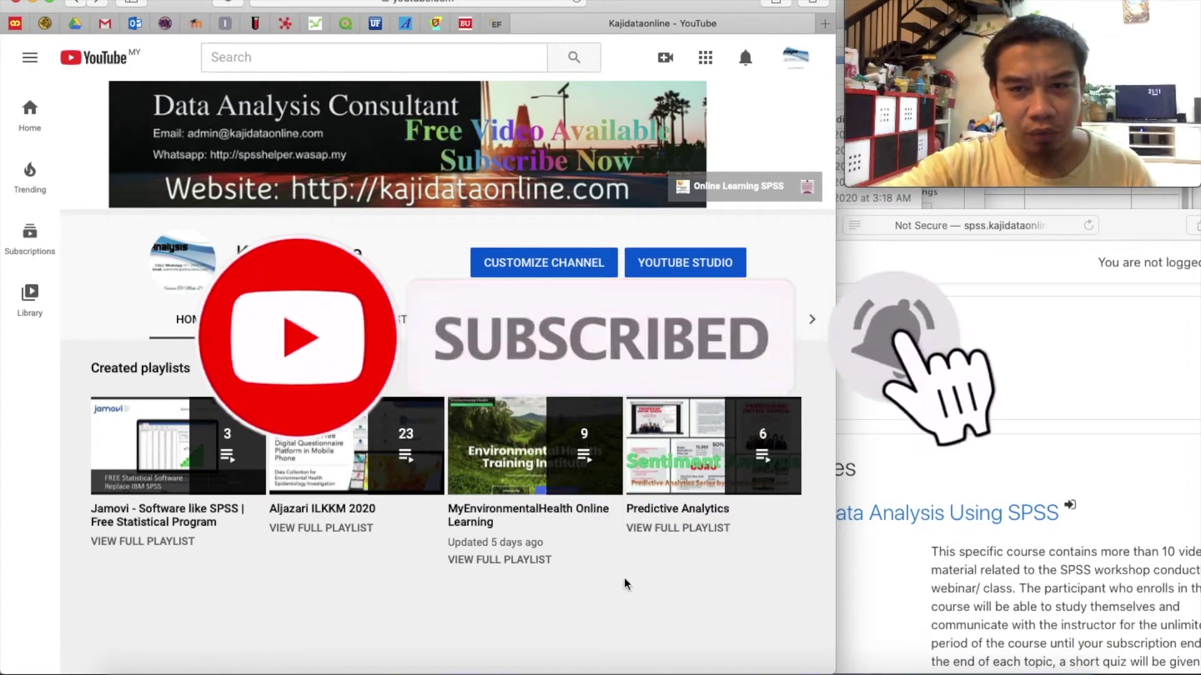
left_click(966, 397)
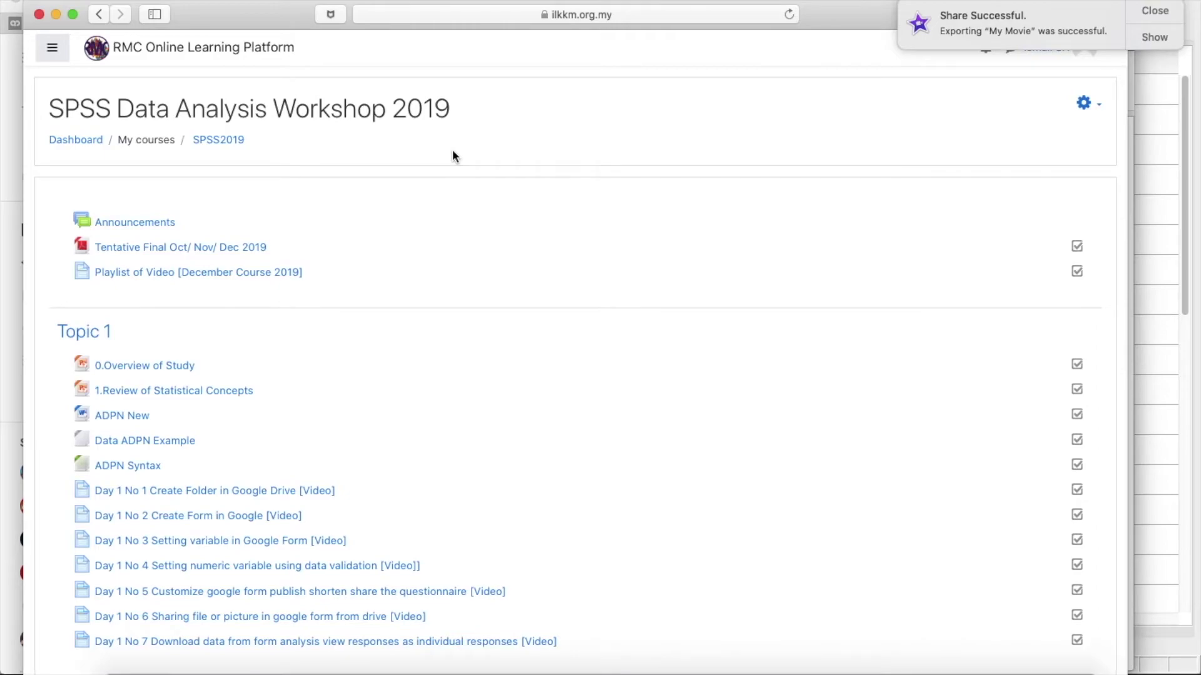
scroll(452, 155, "down", 20)
scroll(452, 155, "up", 20)
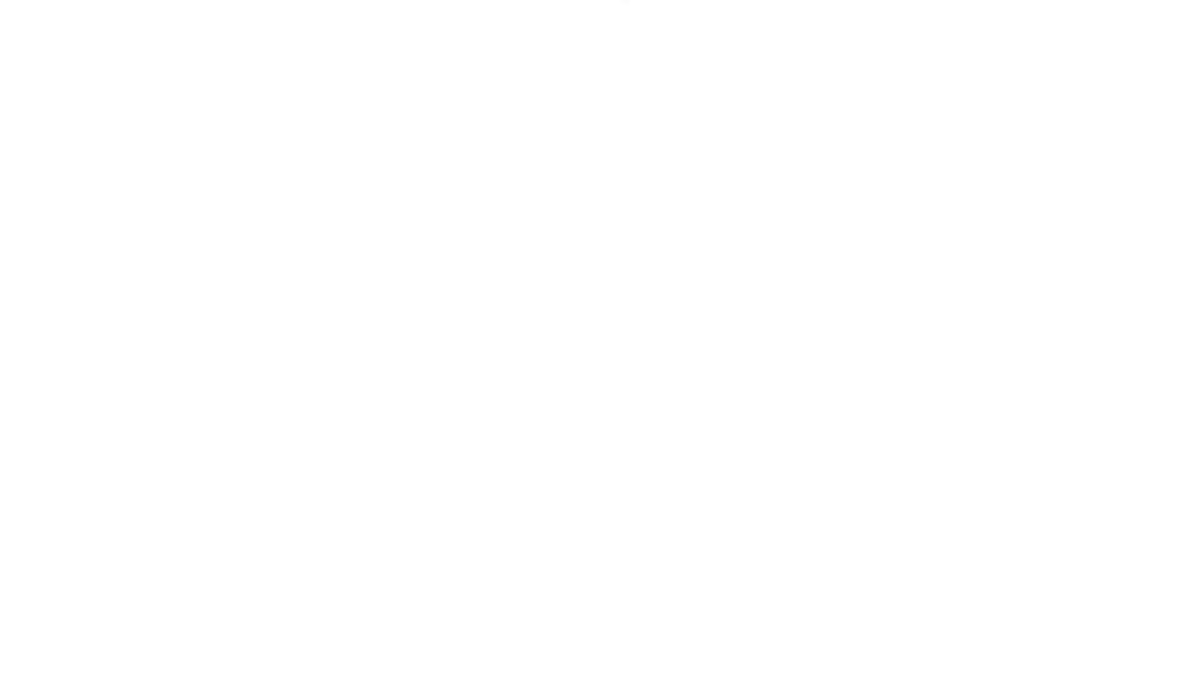
- Enter the headers Day, Susceptible, Infection, Removed and dt across E1:I1
type("Day")
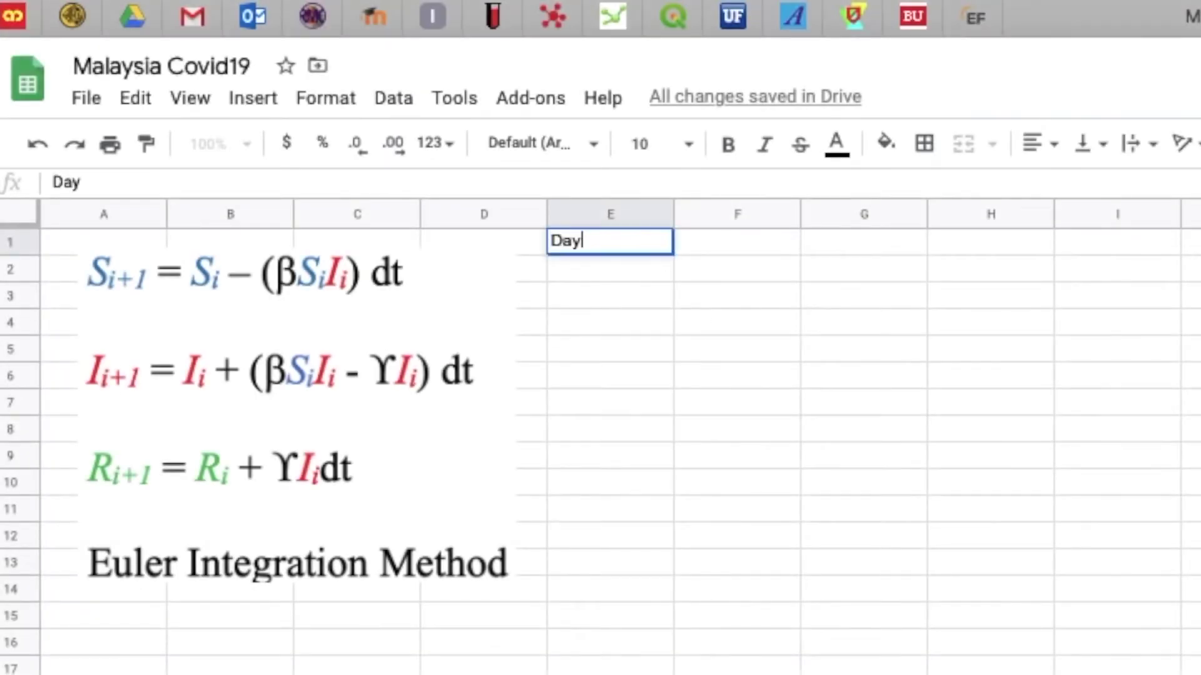
key("Tab")
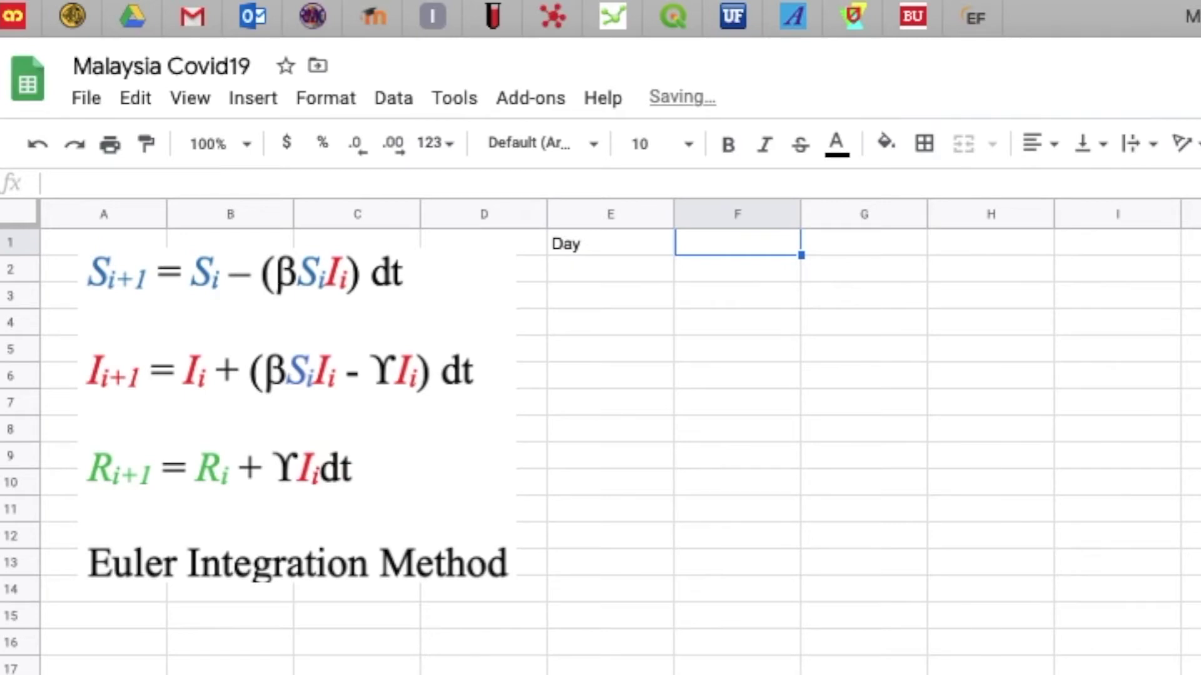
type("Susceptible")
key("Tab")
type("I")
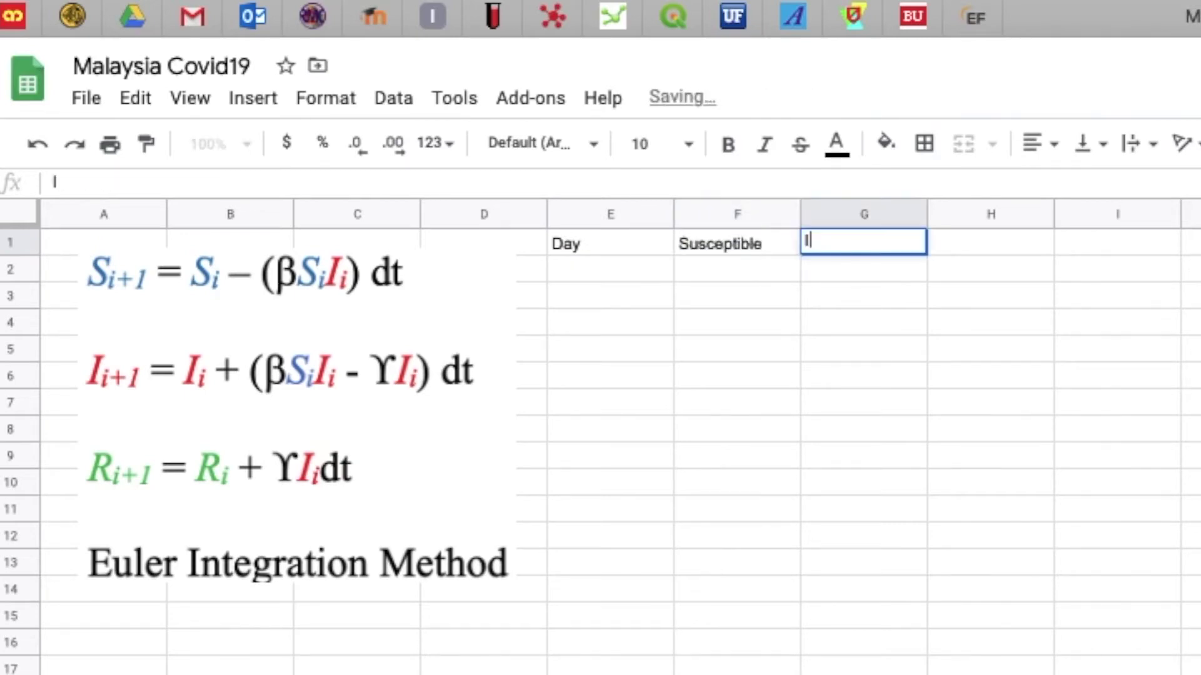
type("nfection")
key("Tab")
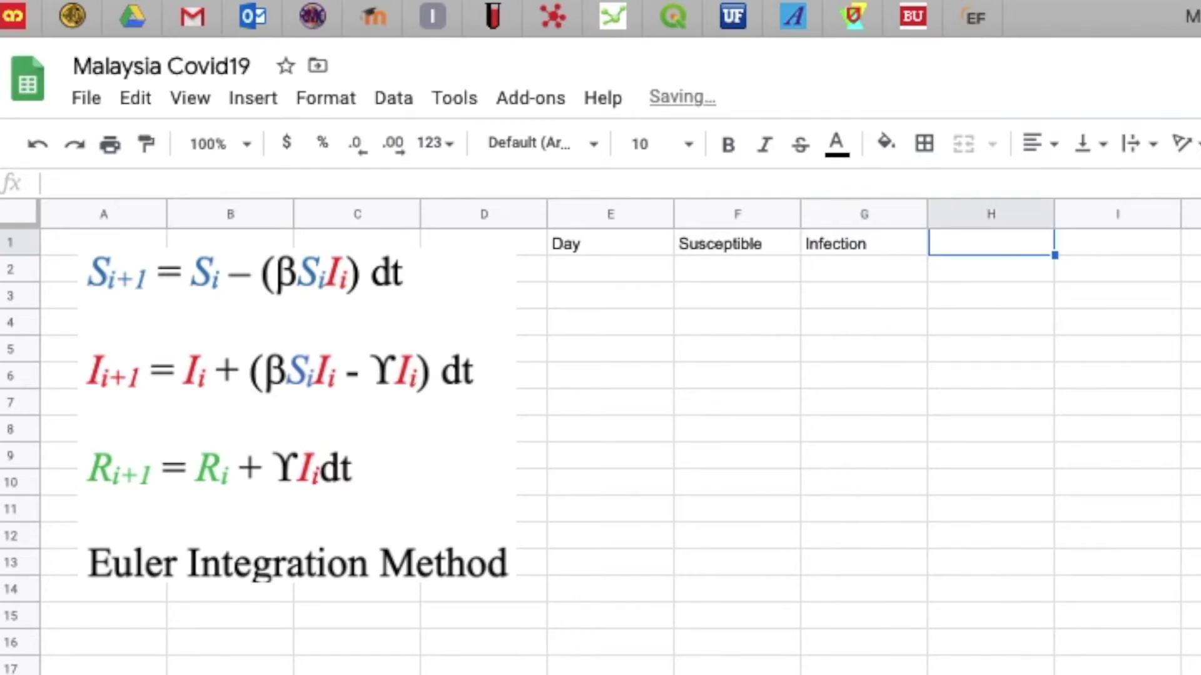
type("Removed")
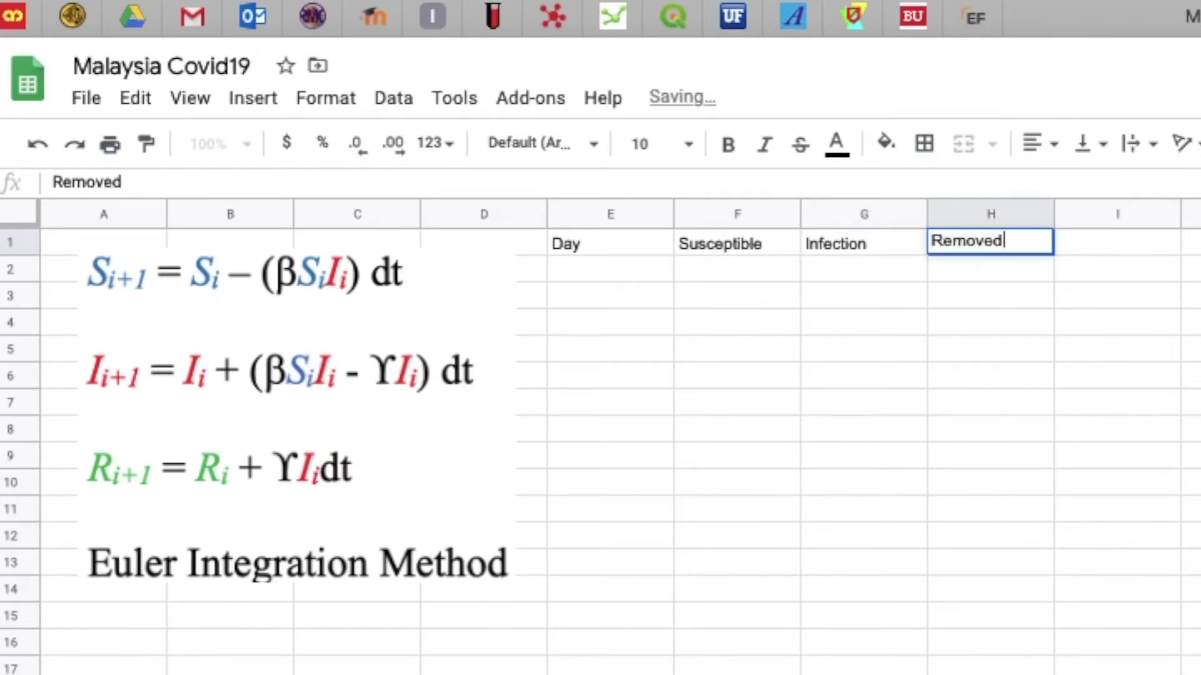
type("/")
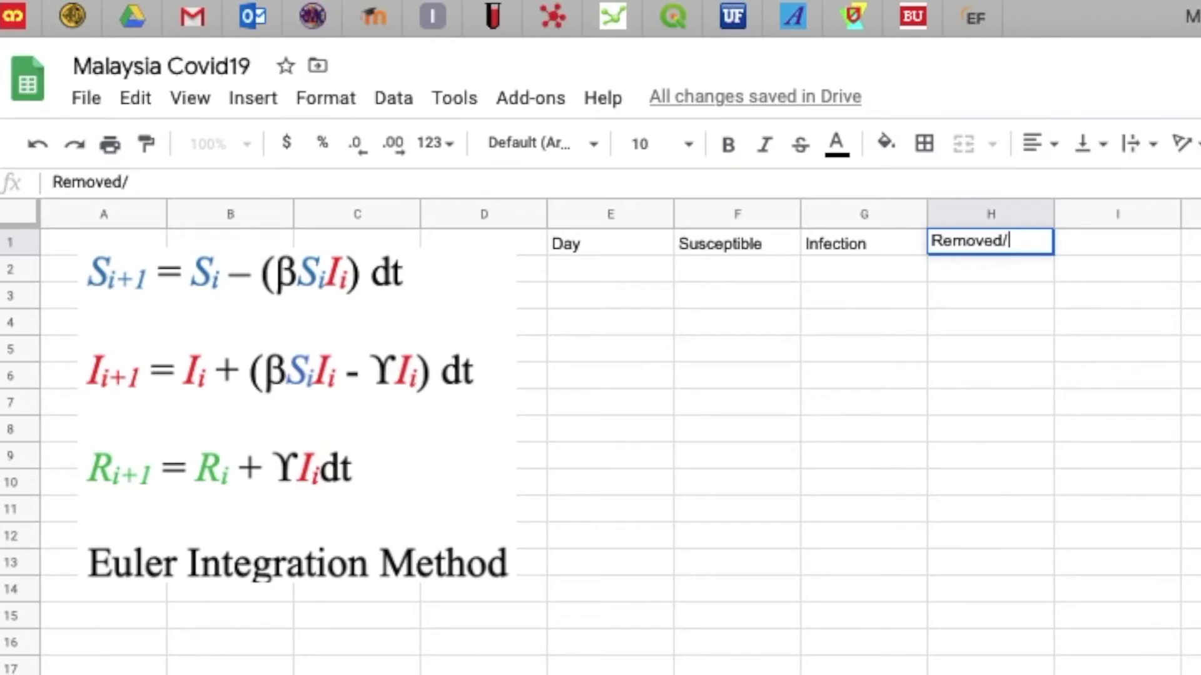
key("BackSpace")
key("BackSpace")
key("Tab")
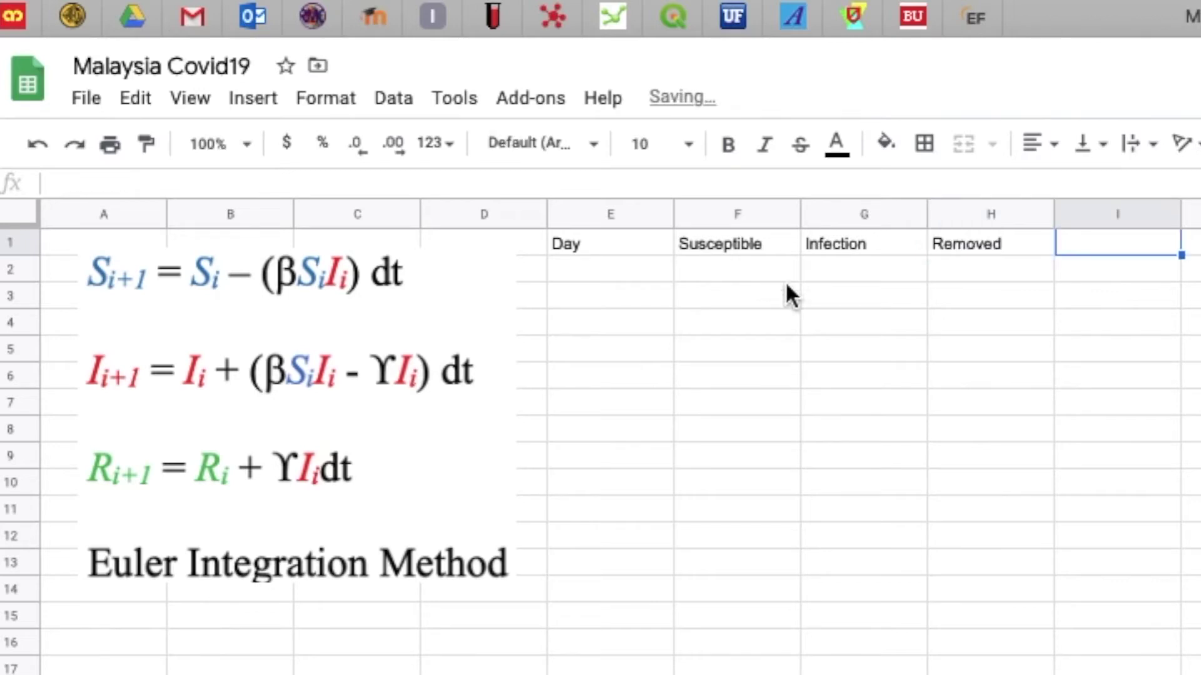
type("dt")
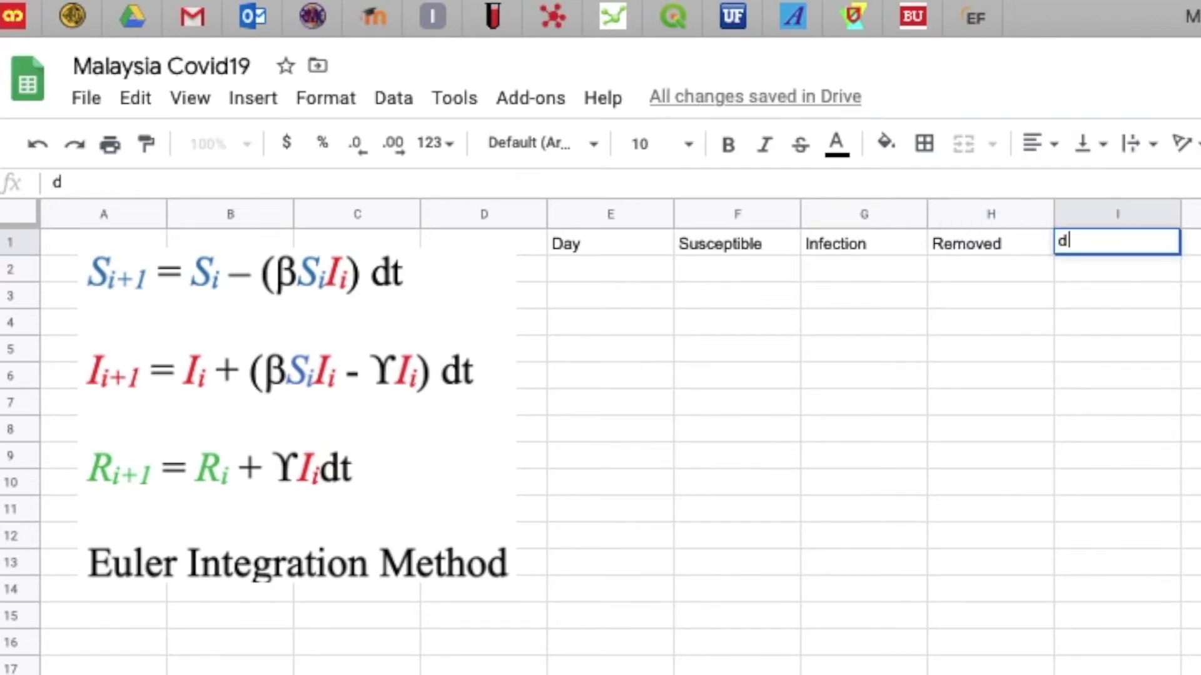
key("Return")
- Label I3 'beta (transmission Coefficient)' and I5 'gamma (recovery coefficient)', then widen column I
left_click(1118, 296)
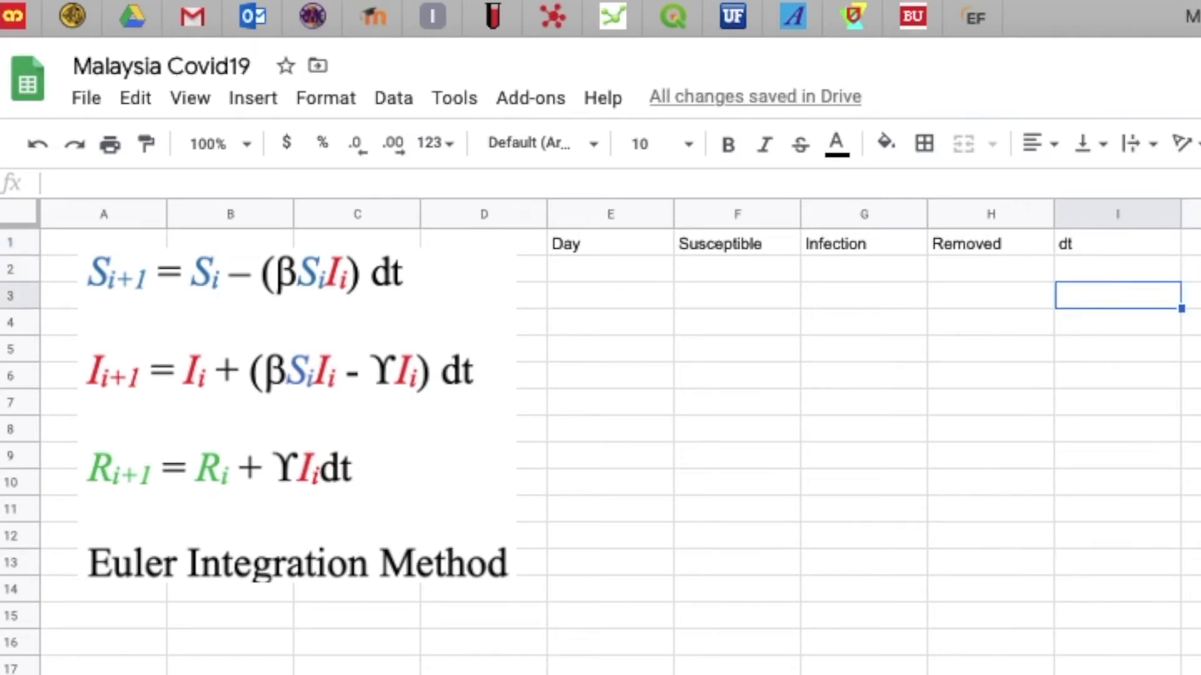
type("beta ")
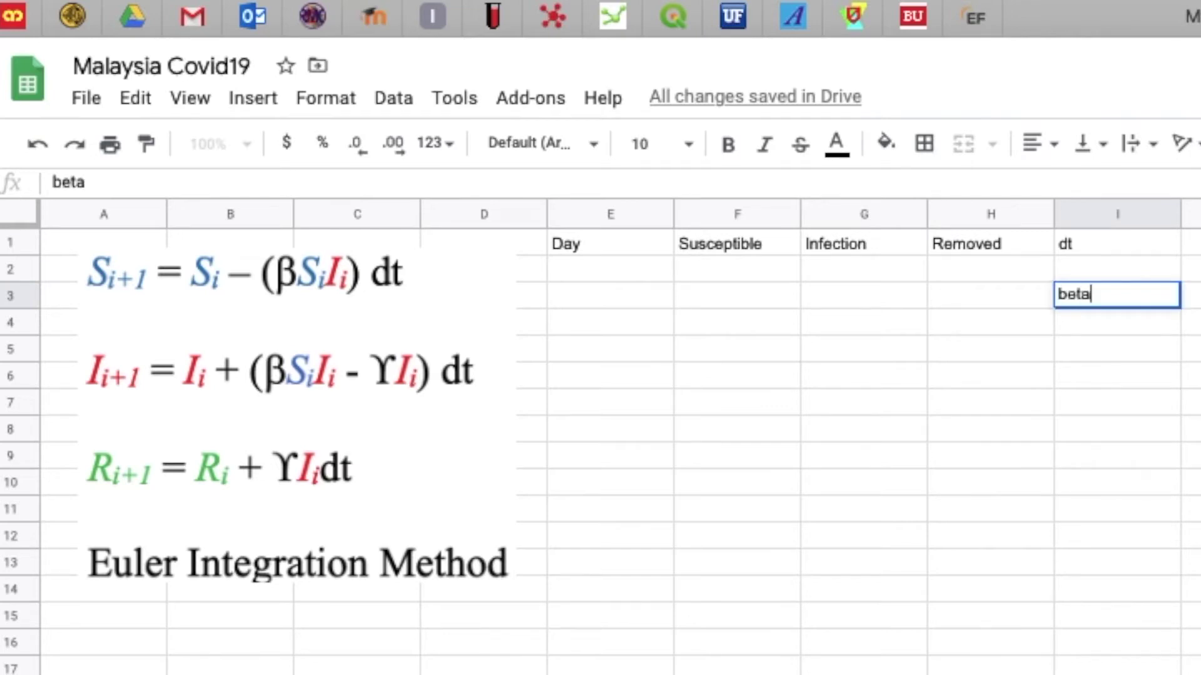
type("(transmissi")
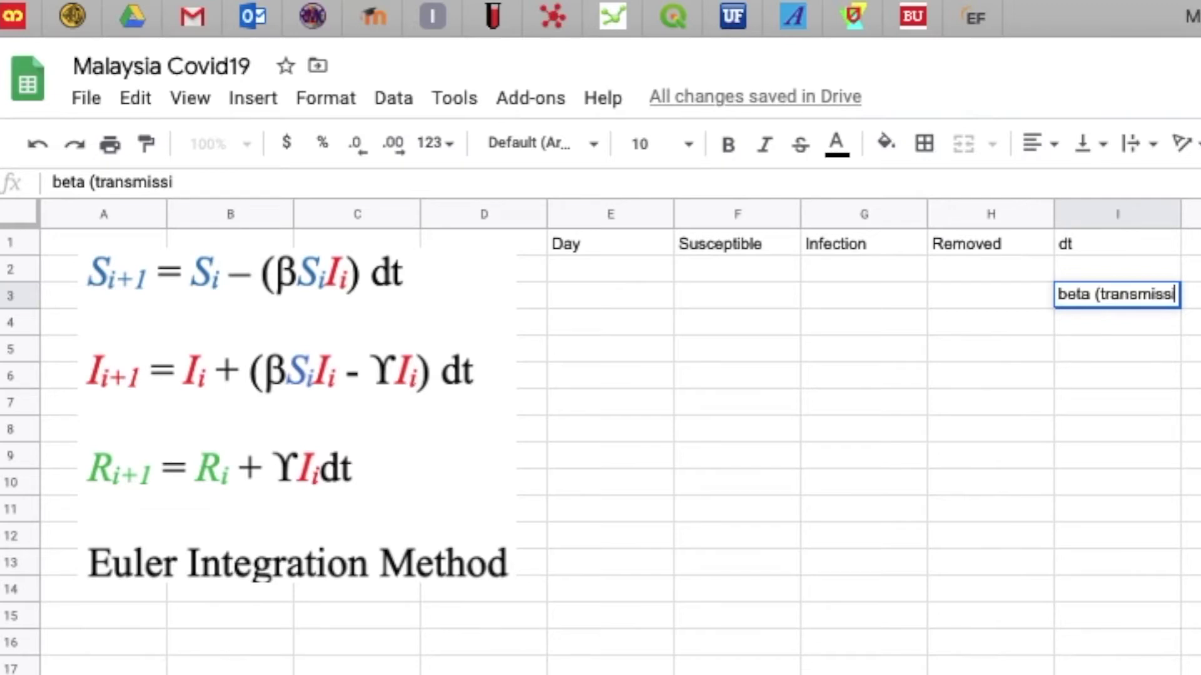
type("on Coeff")
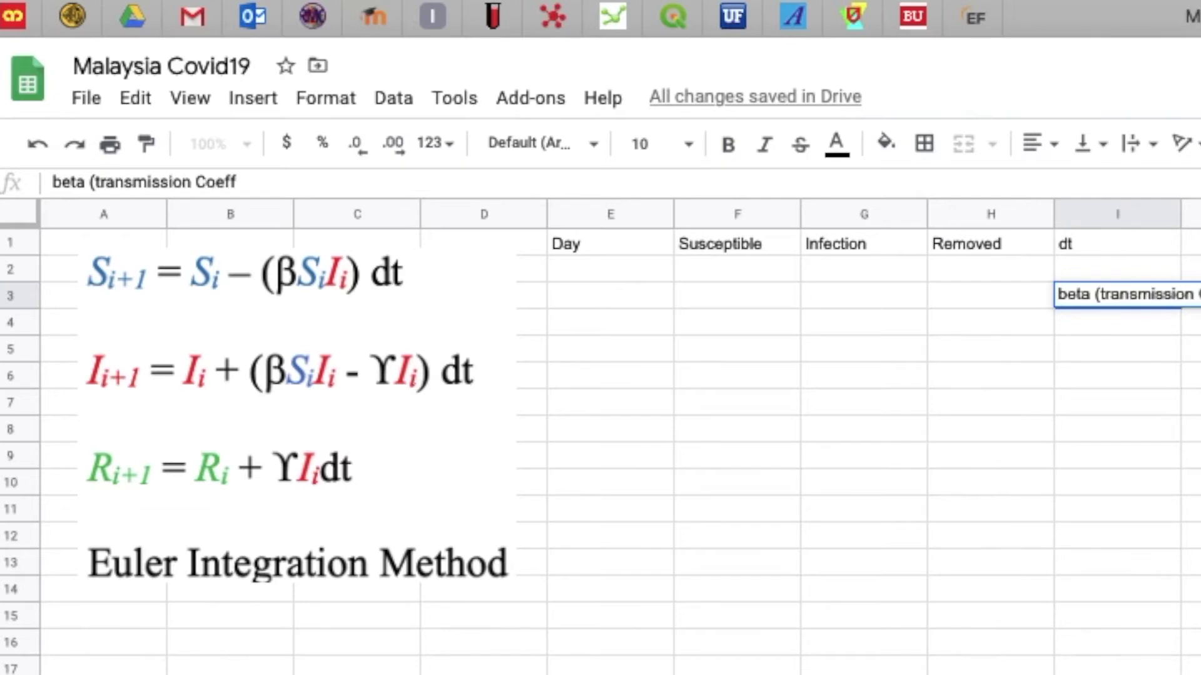
type("icient)")
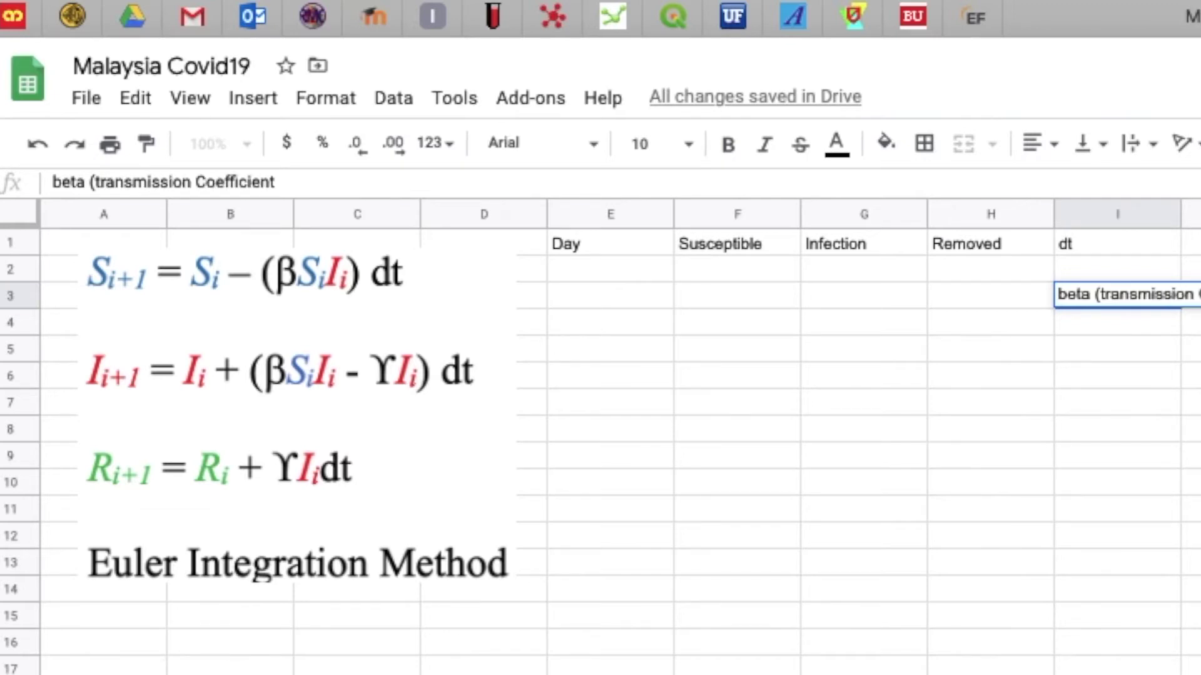
key("Return")
key("Return")
key("Return")
type("gamma (recovery coeffivie")
key("BackSpace")
key("BackSpace")
key("BackSpace")
type("cient)")
key("Return")
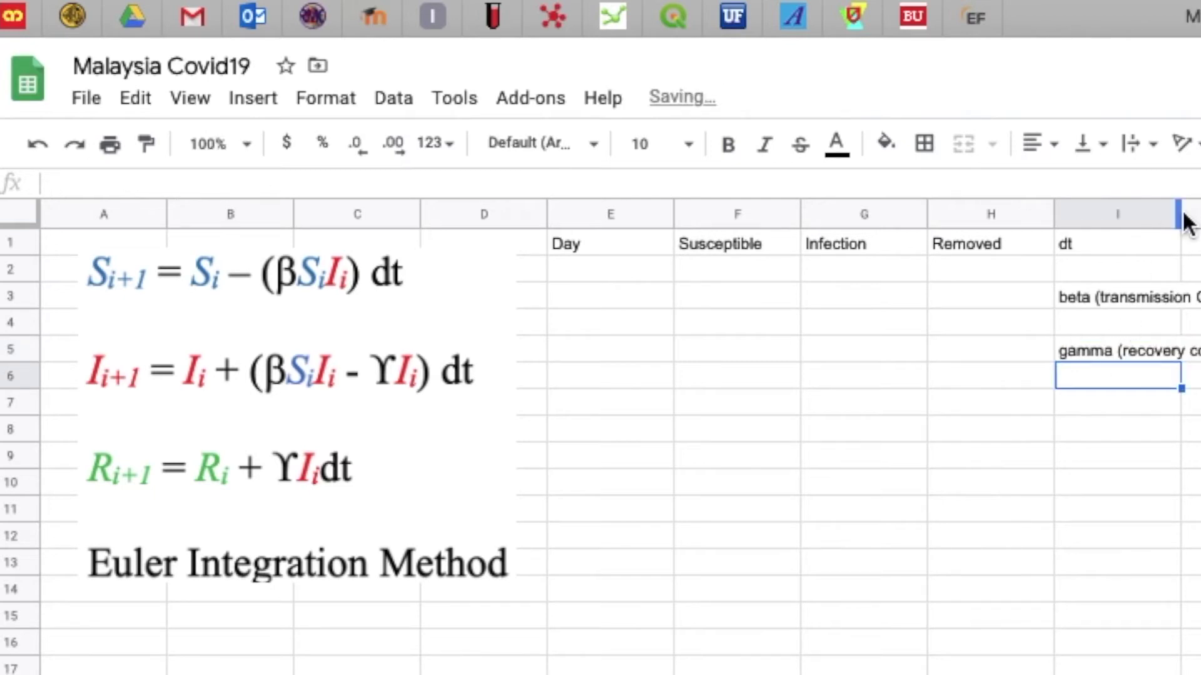
left_click_drag(1181, 214, 1200, 221)
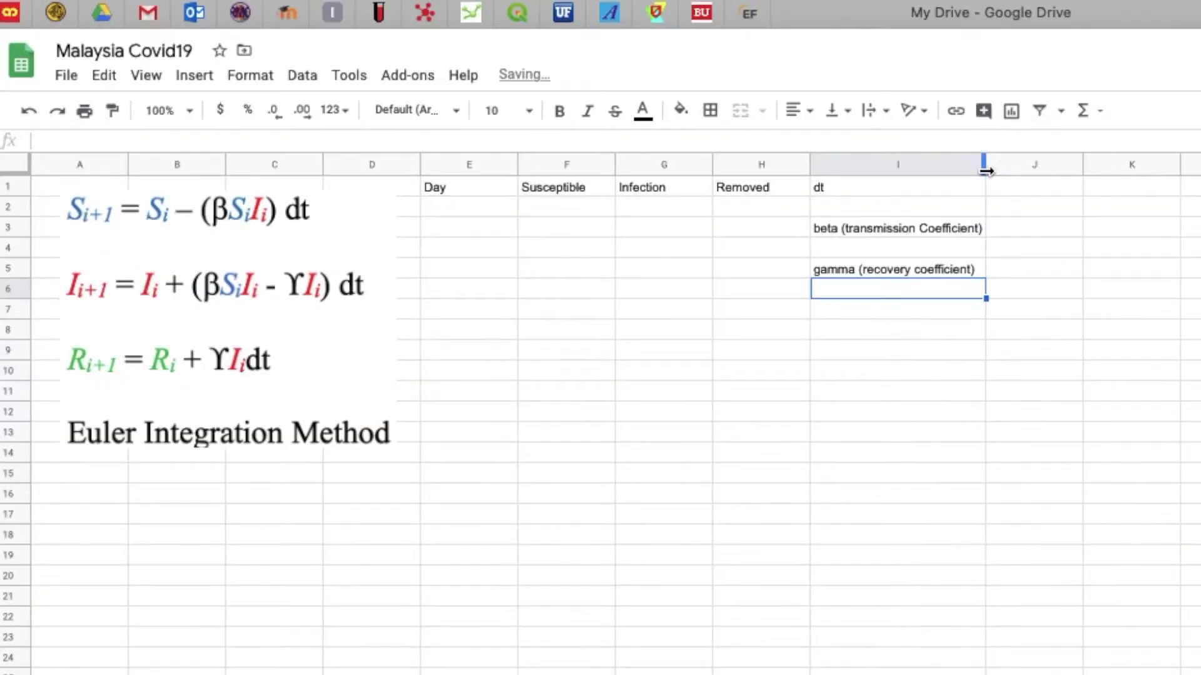
left_click(482, 210)
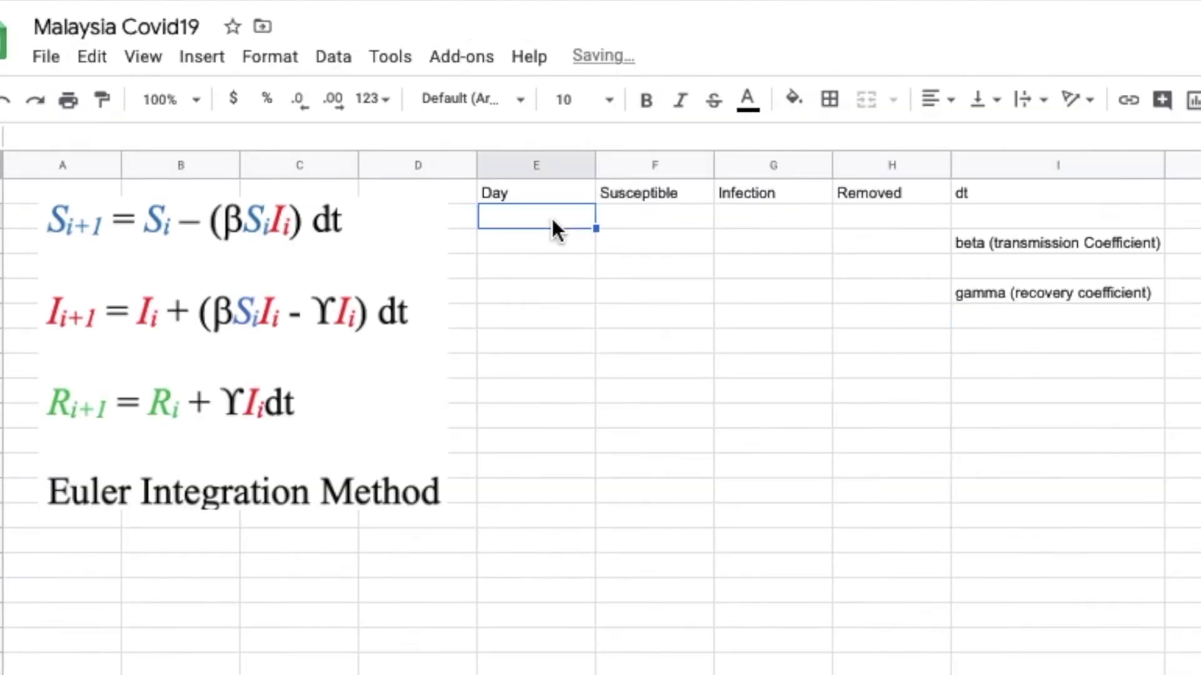
- Enter day-0 values: Day 0, Infection 0.01, Removed 0, Susceptible =1-G2 (0.99)
type("0")
key("Tab")
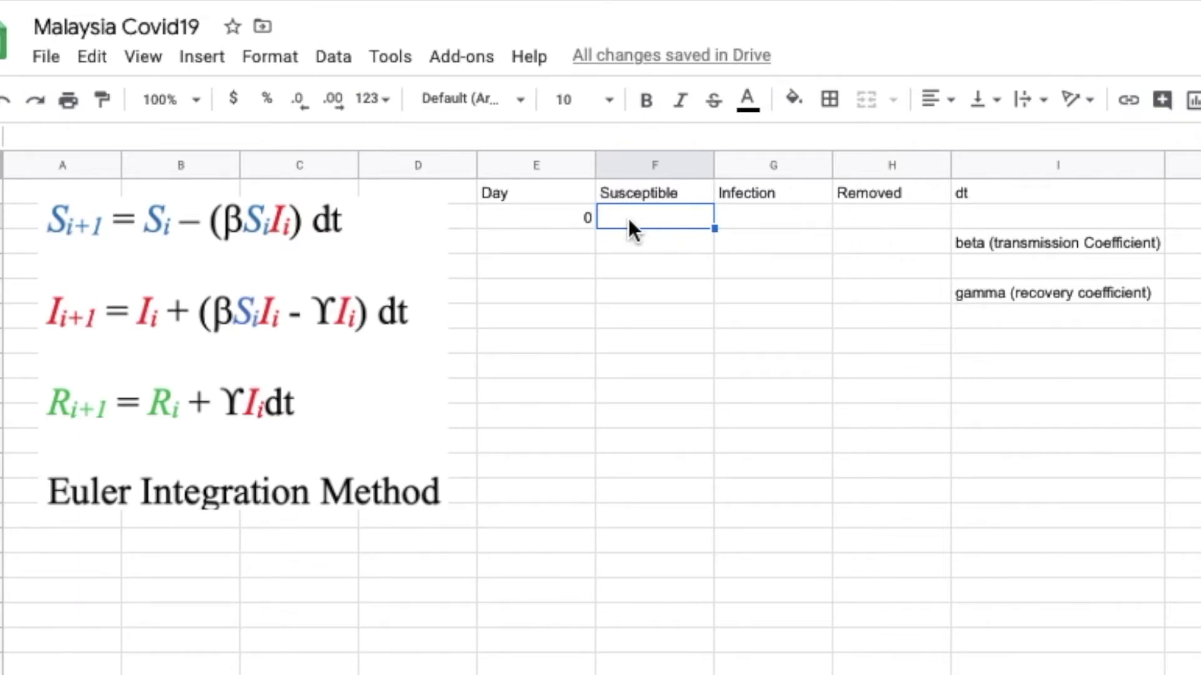
left_click(729, 219)
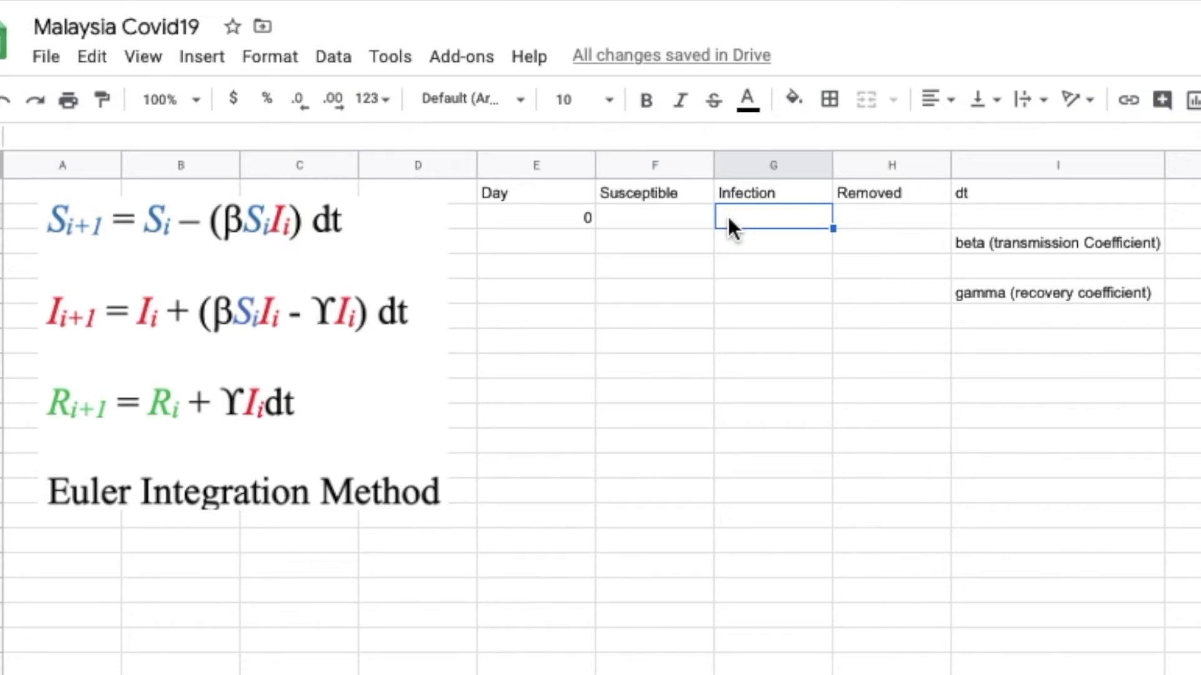
type("0.01")
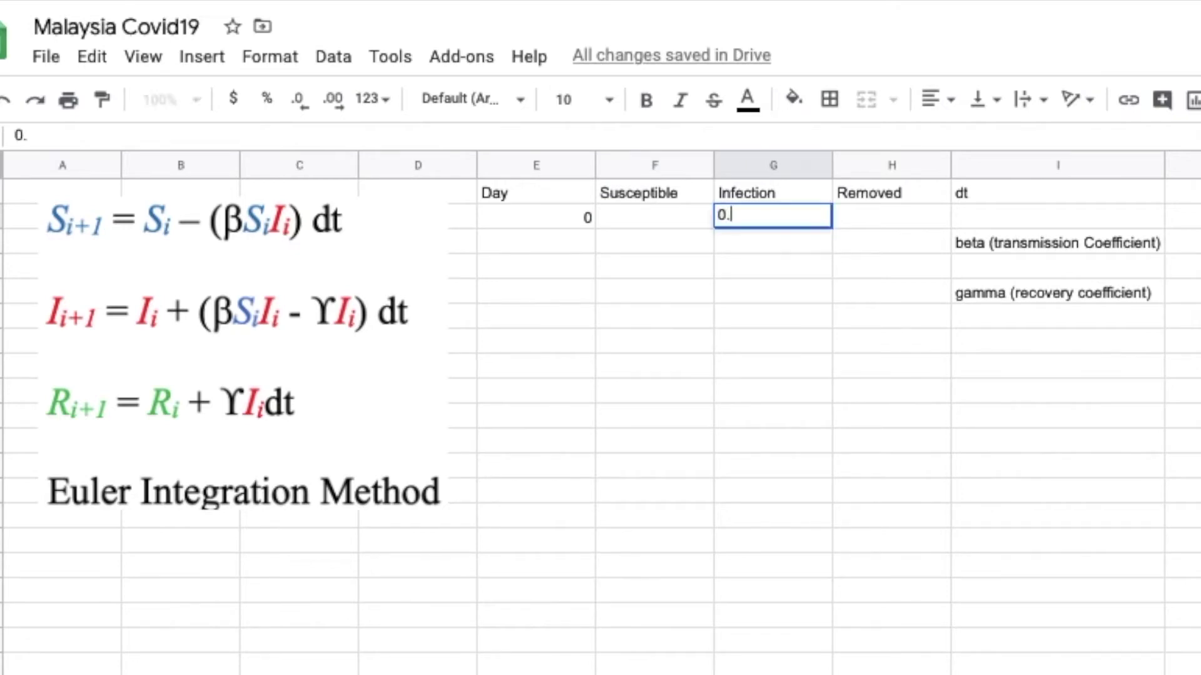
key("Tab")
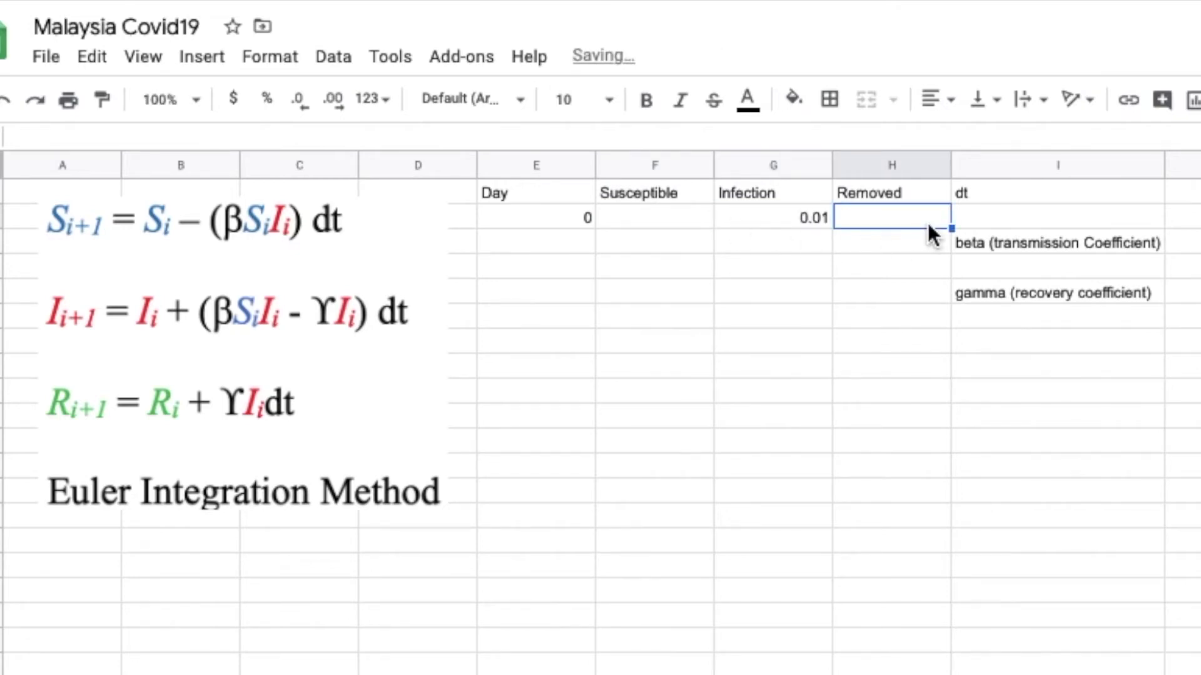
type("0")
key("Tab")
left_click(687, 231)
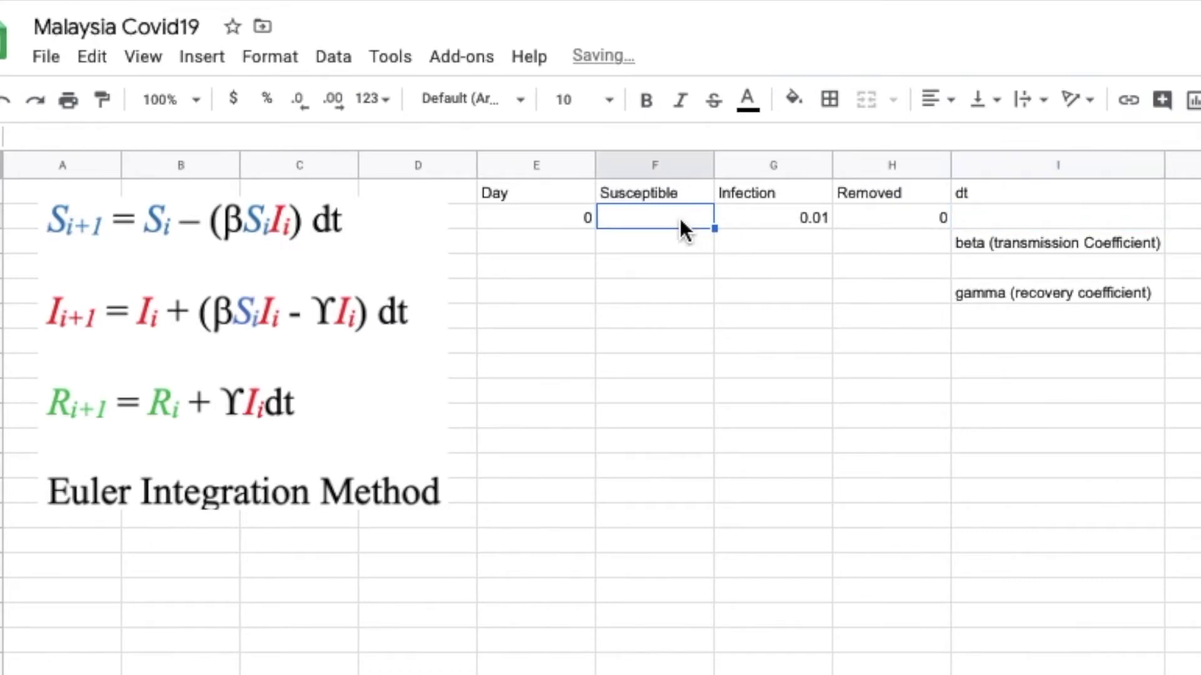
type("1")
key("BackSpace")
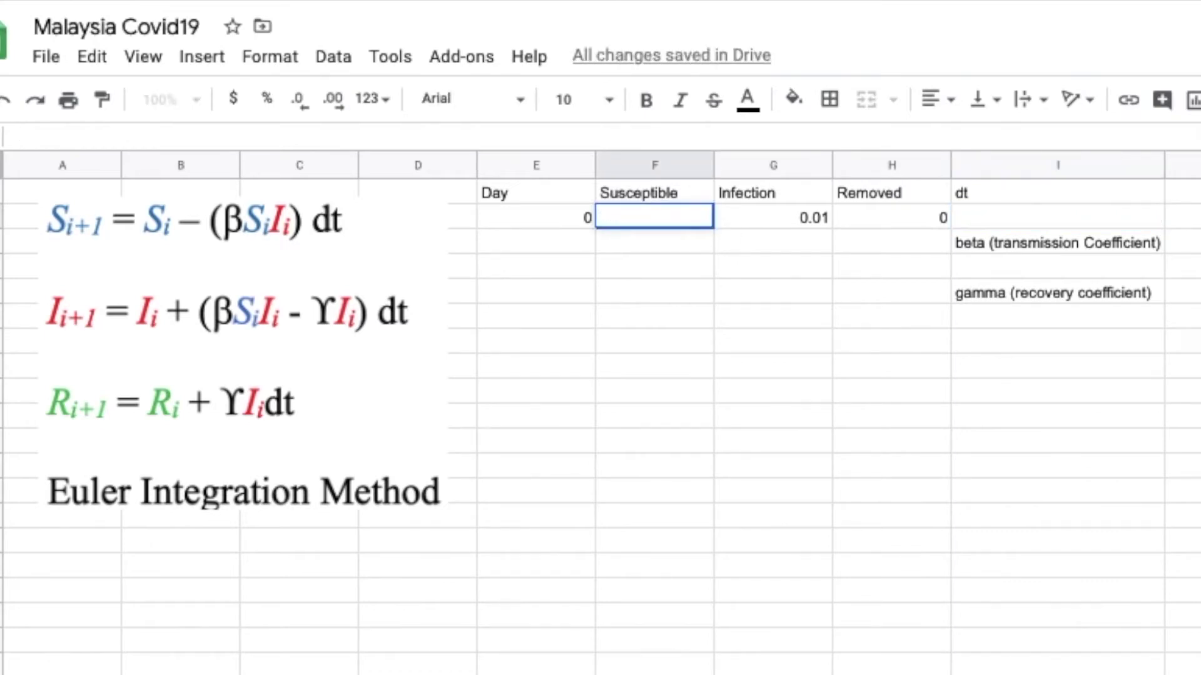
type("=1-")
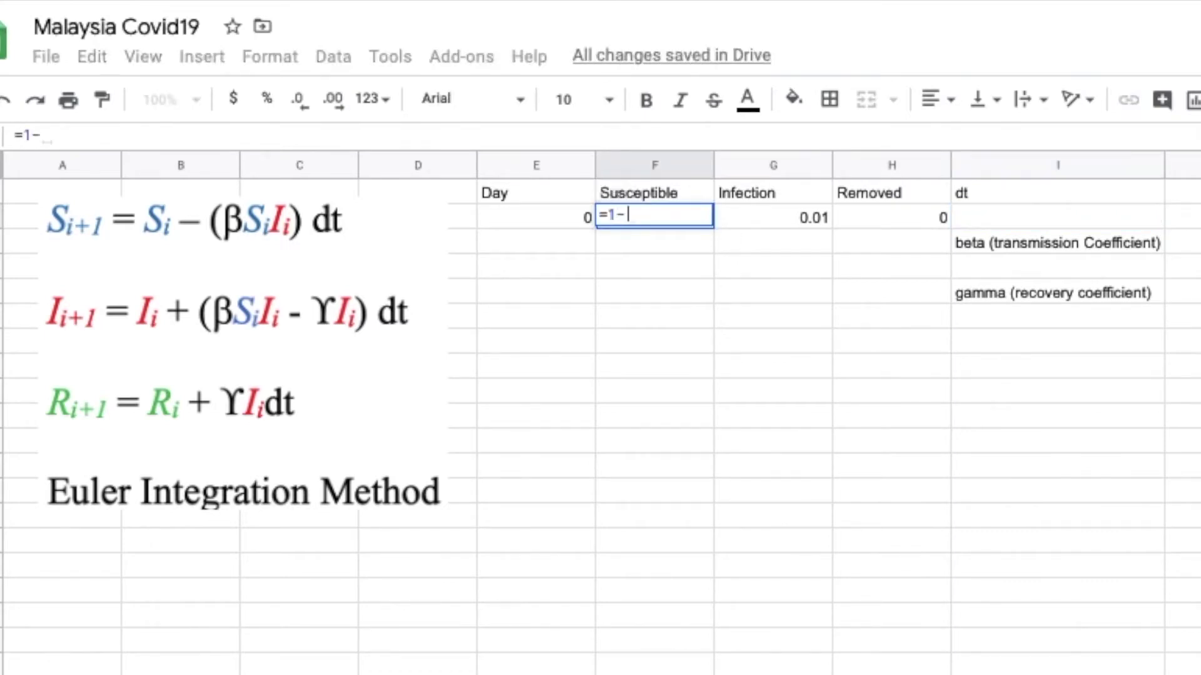
left_click(812, 212)
key("Return")
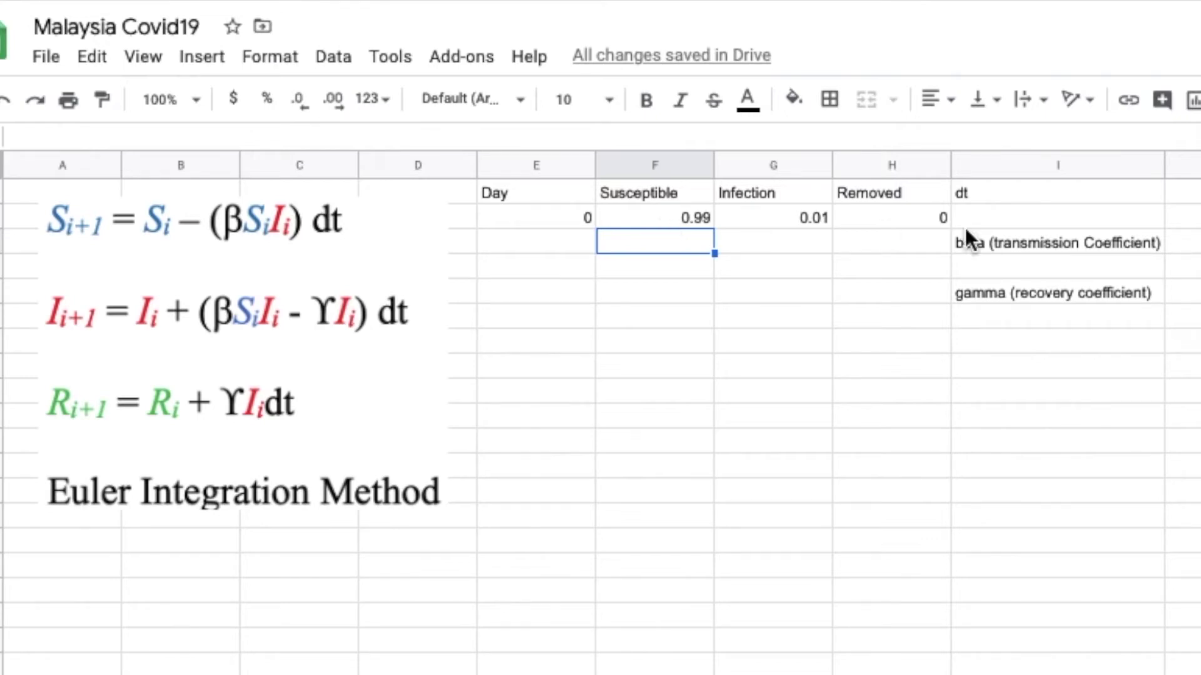
- Set beta to 0.5 in I4 and gamma to 0.1 in I6
left_click(1034, 266)
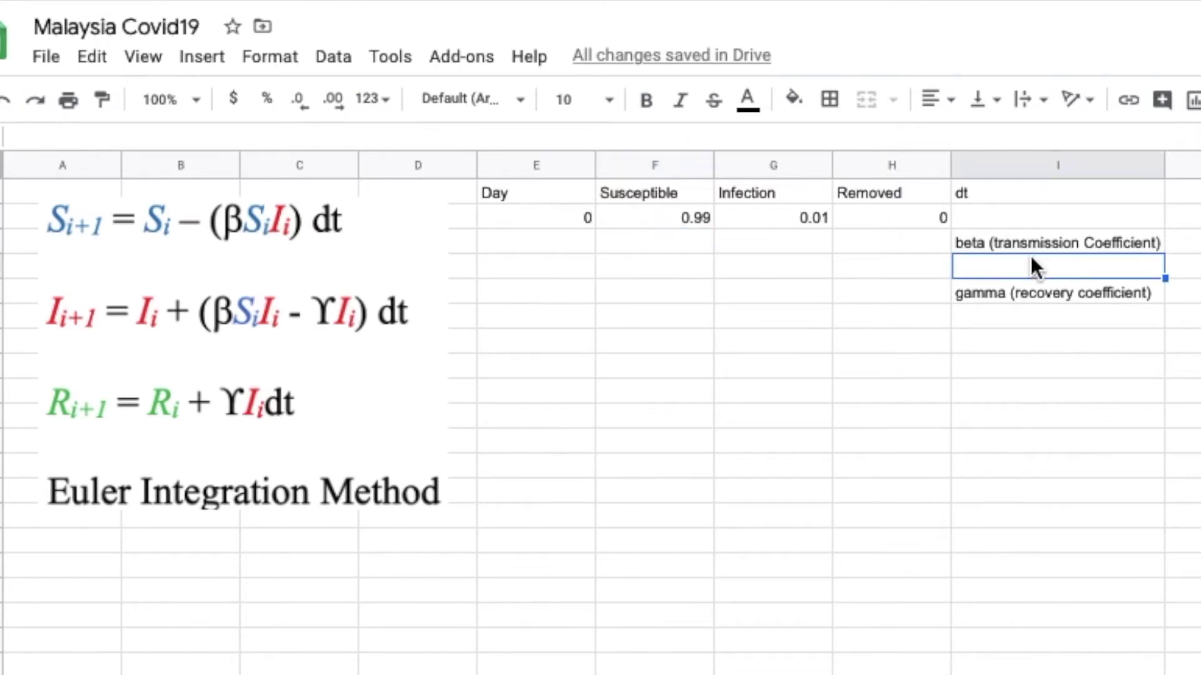
type("0.6")
key("BackSpace")
type("5")
key("Return")
left_click(1057, 316)
type("0.1")
key("Tab")
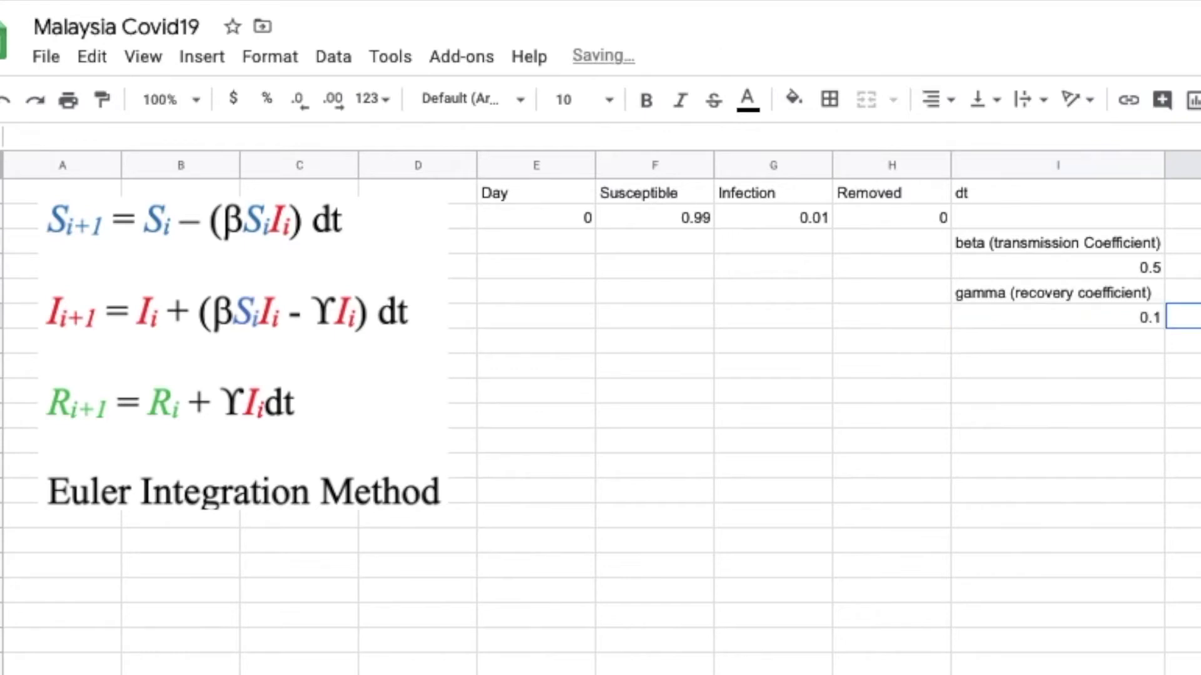
- Set dt to 1 in I2 and verify the beta and gamma values
left_click(590, 234)
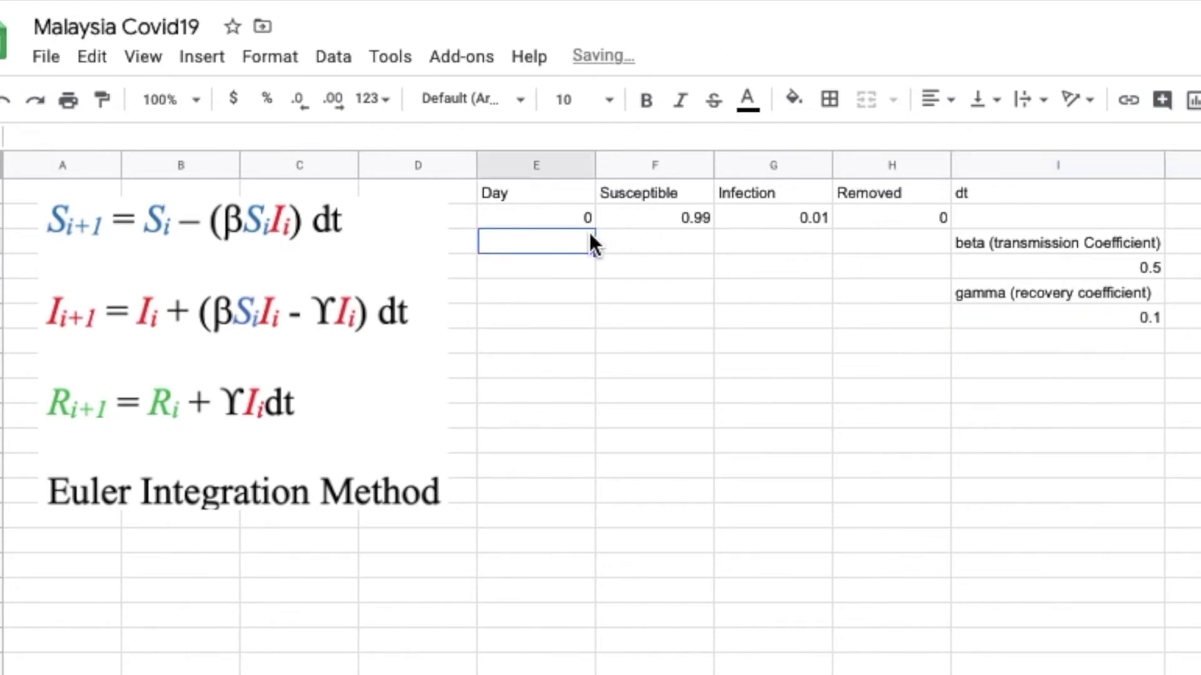
type("1")
key("BackSpace")
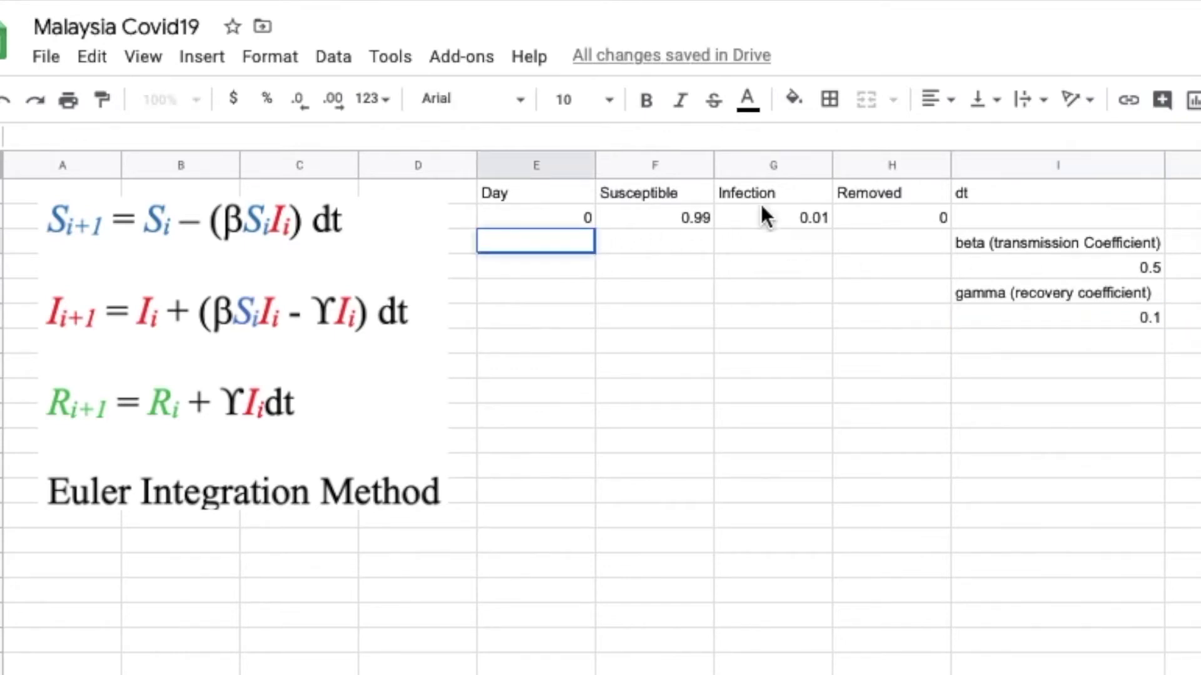
left_click(996, 215)
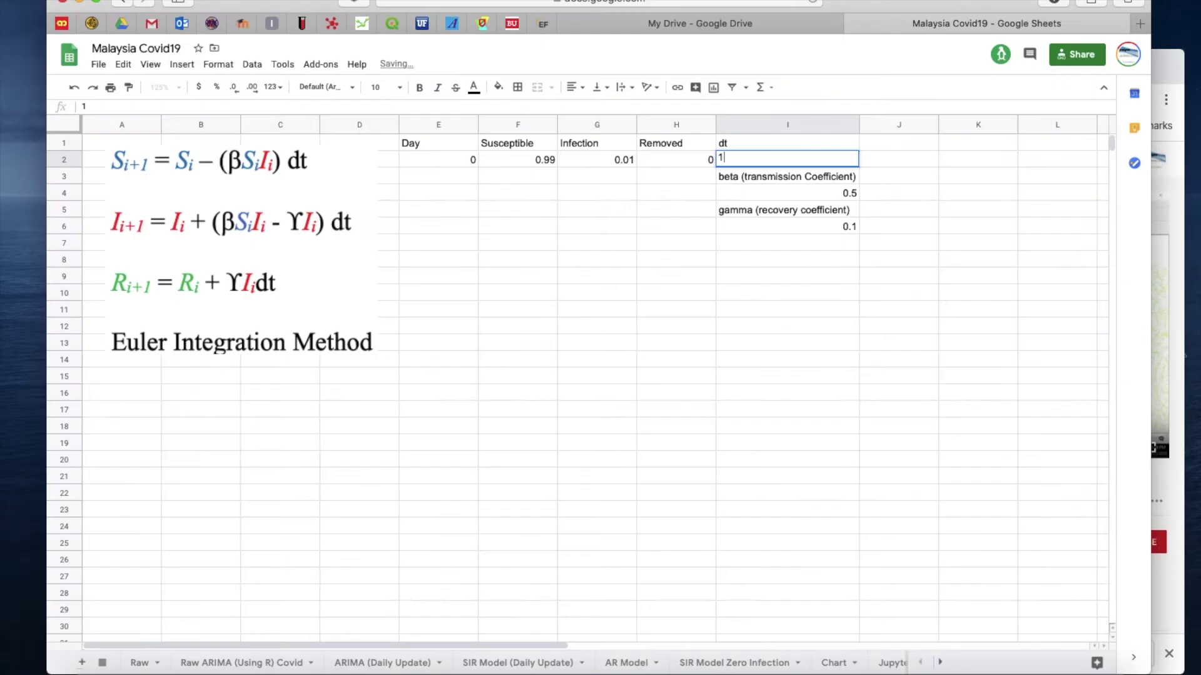
type("1")
key("Return")
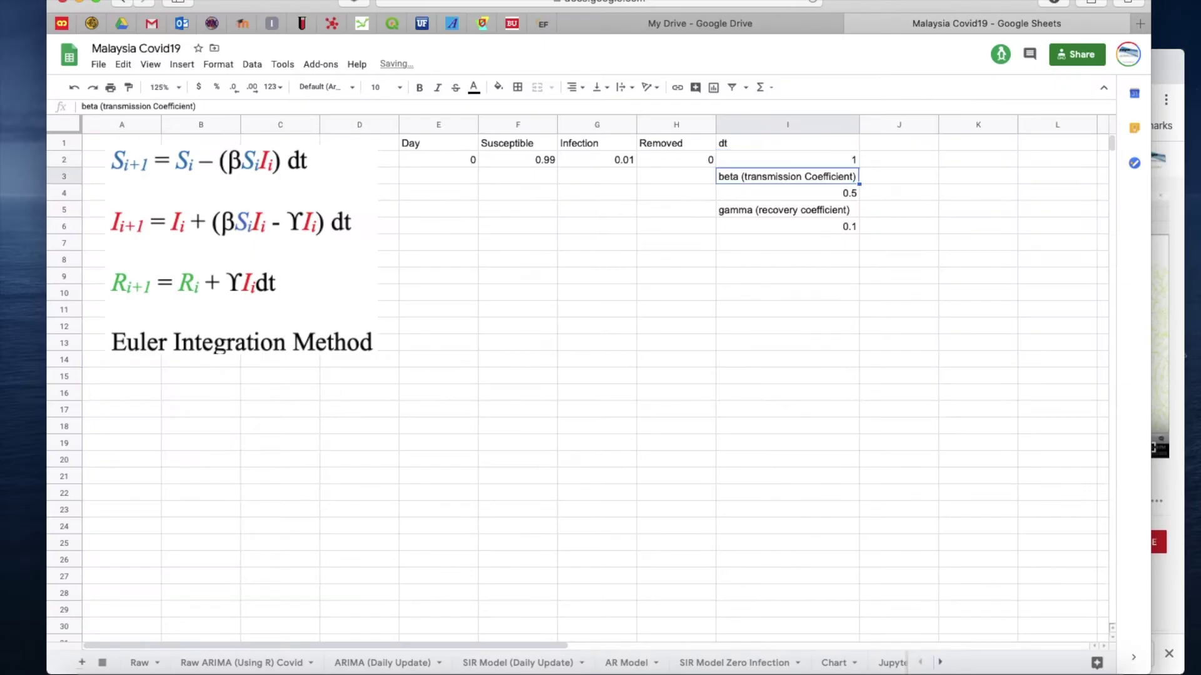
left_click(787, 192)
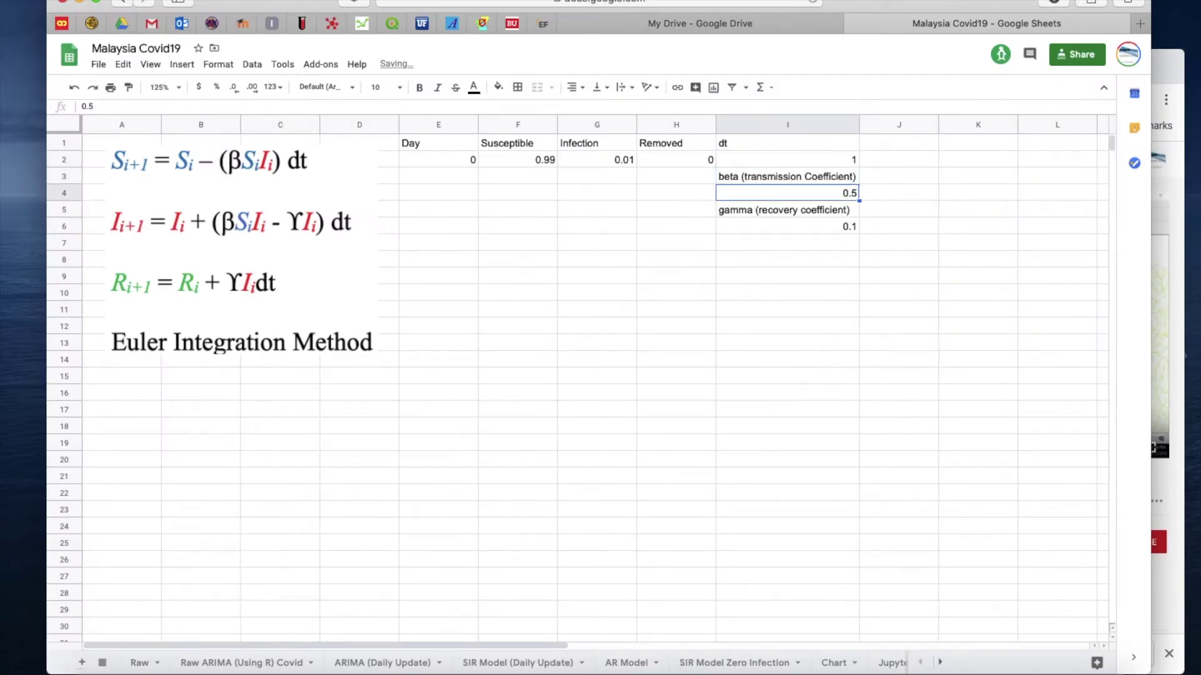
left_click(787, 210)
left_click(787, 227)
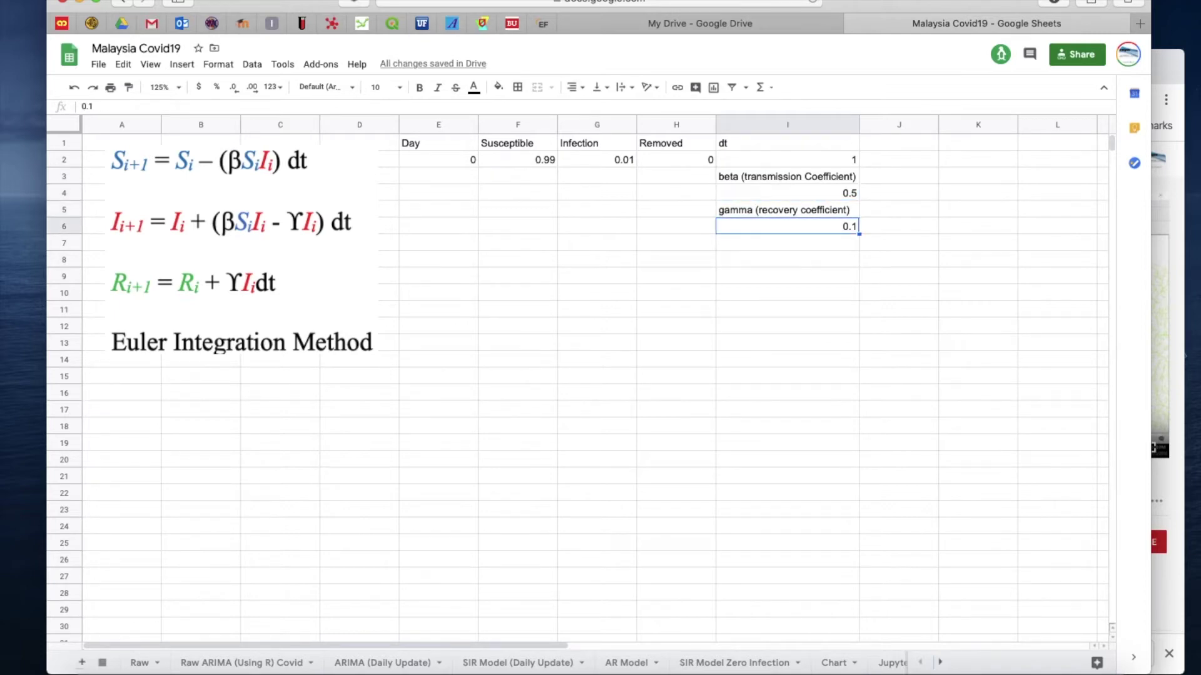
left_click(471, 178)
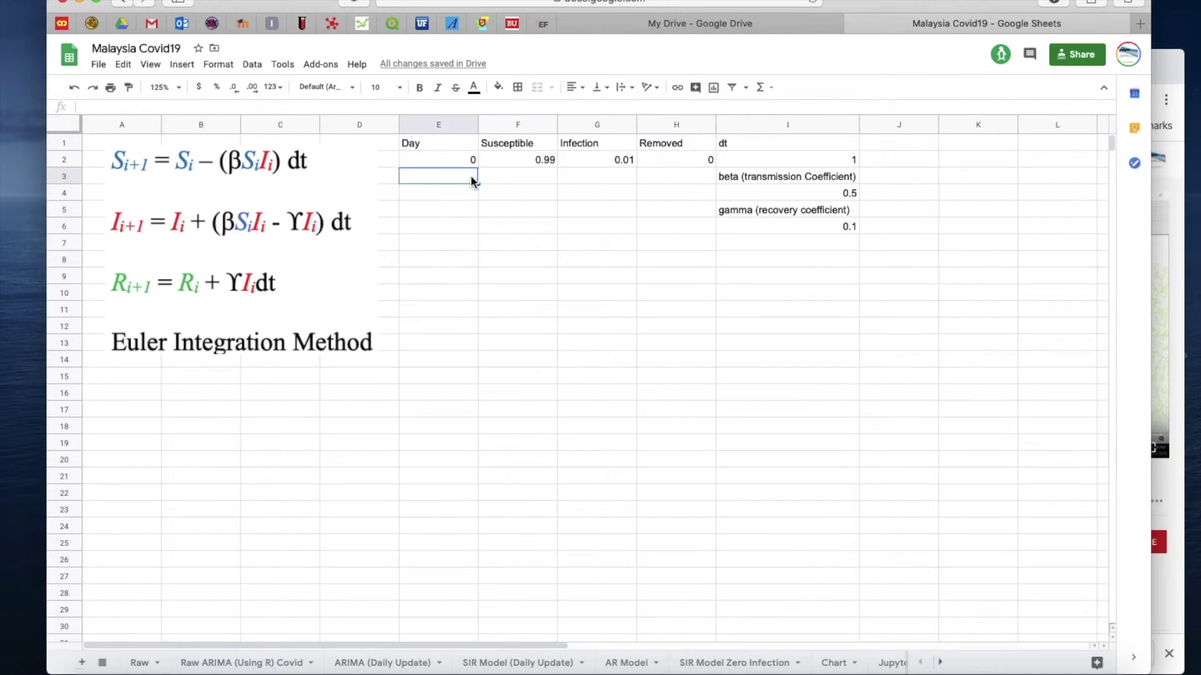
- Enter =E2+$I$2 in E3 so day 1 adds the fixed dt
type("=")
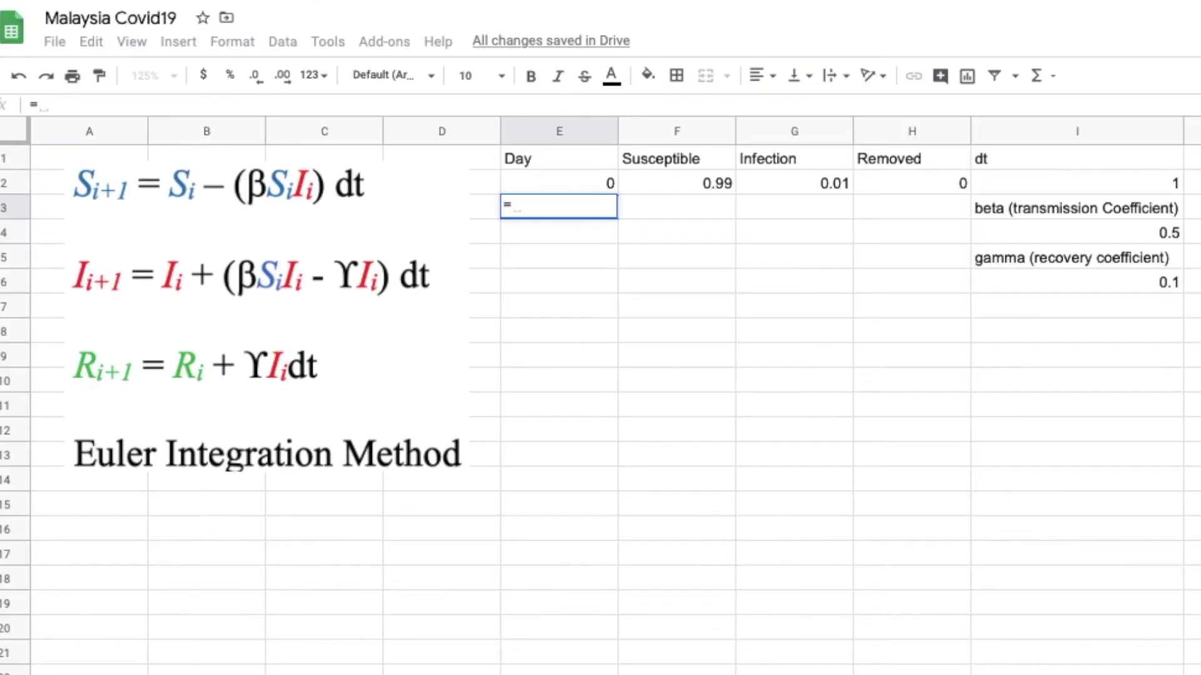
left_click(467, 155)
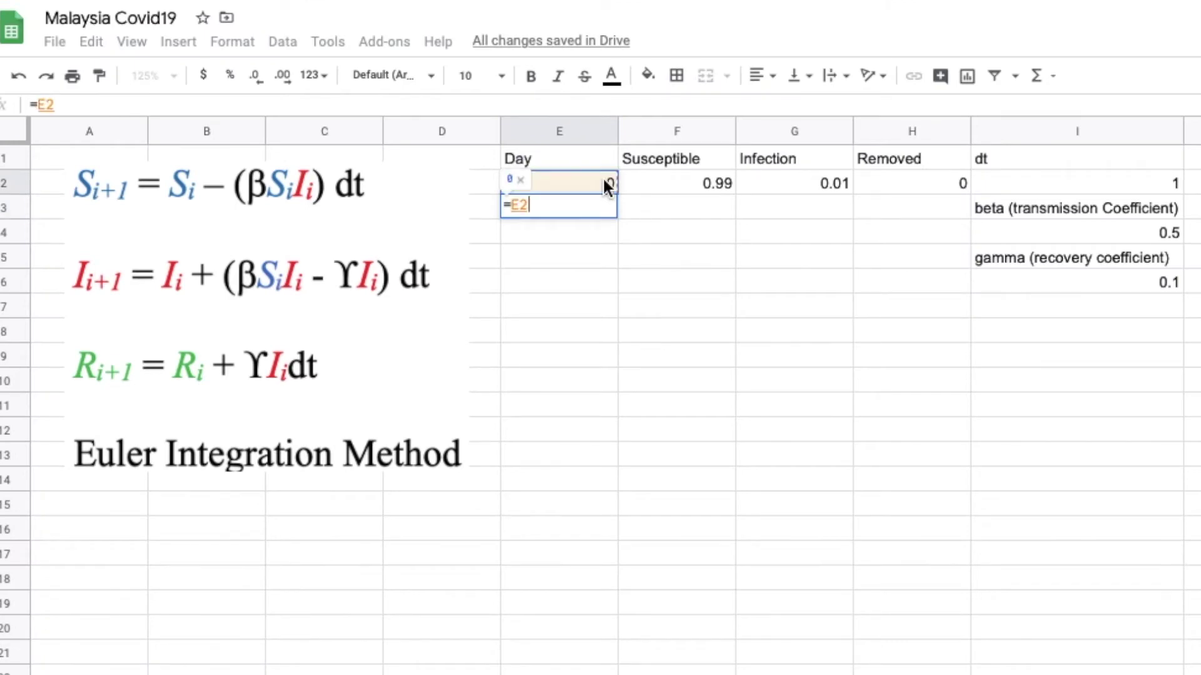
type("+")
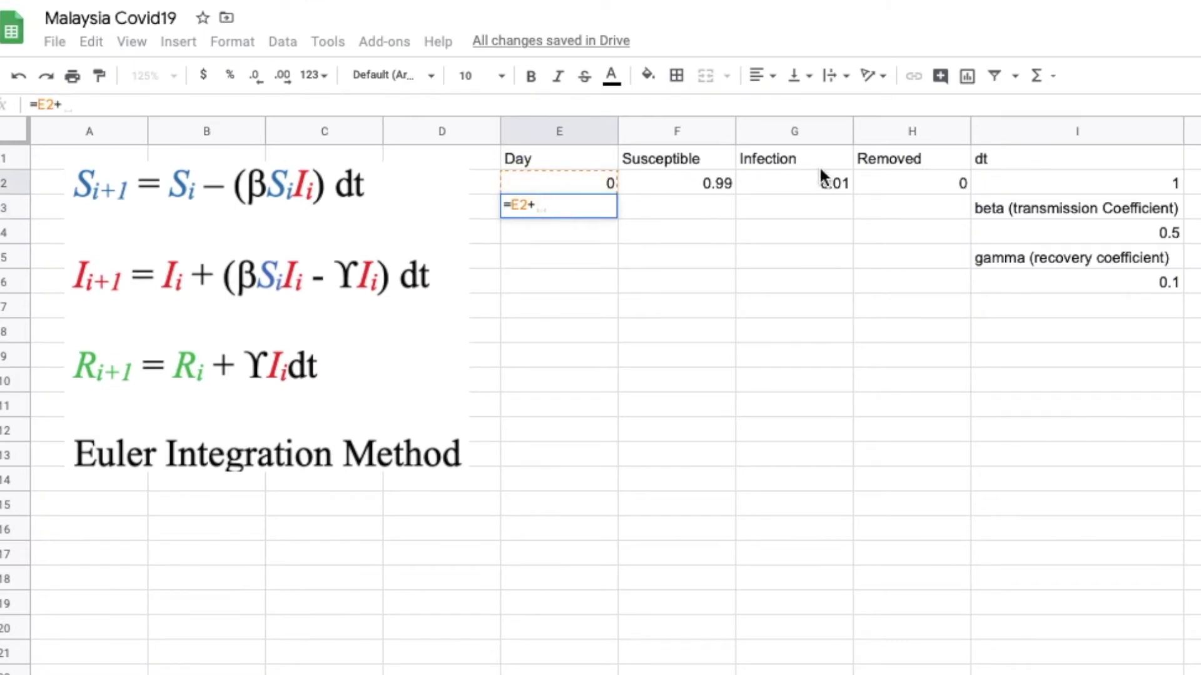
left_click(1016, 182)
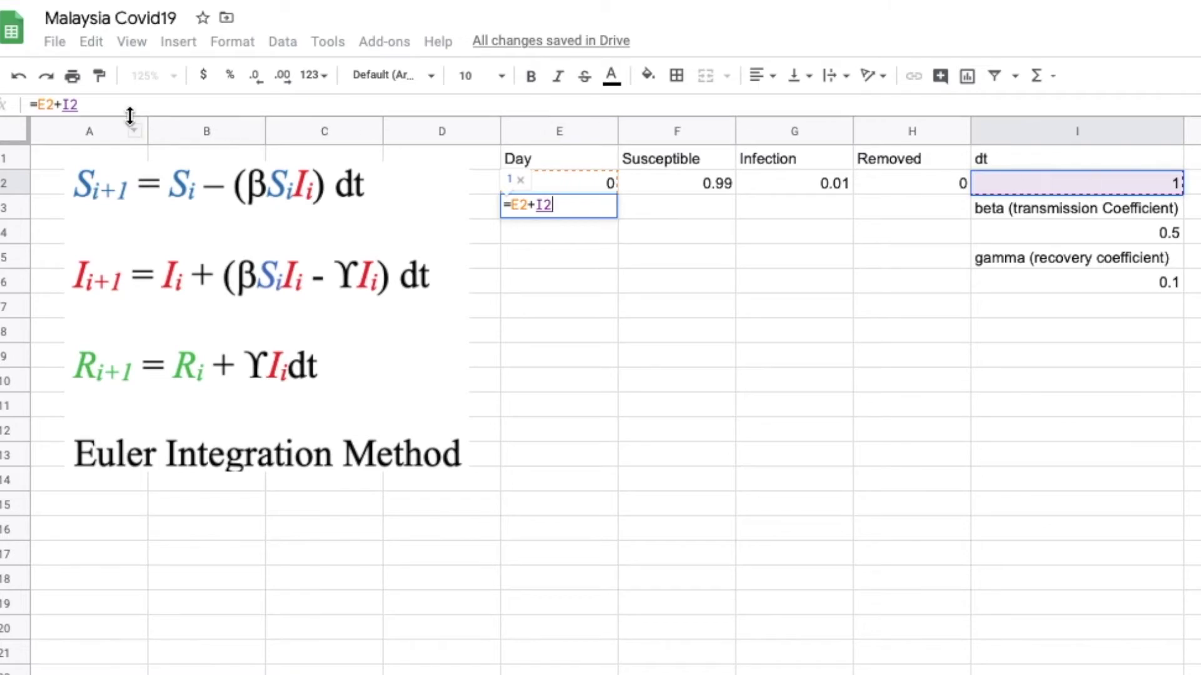
left_click(74, 105)
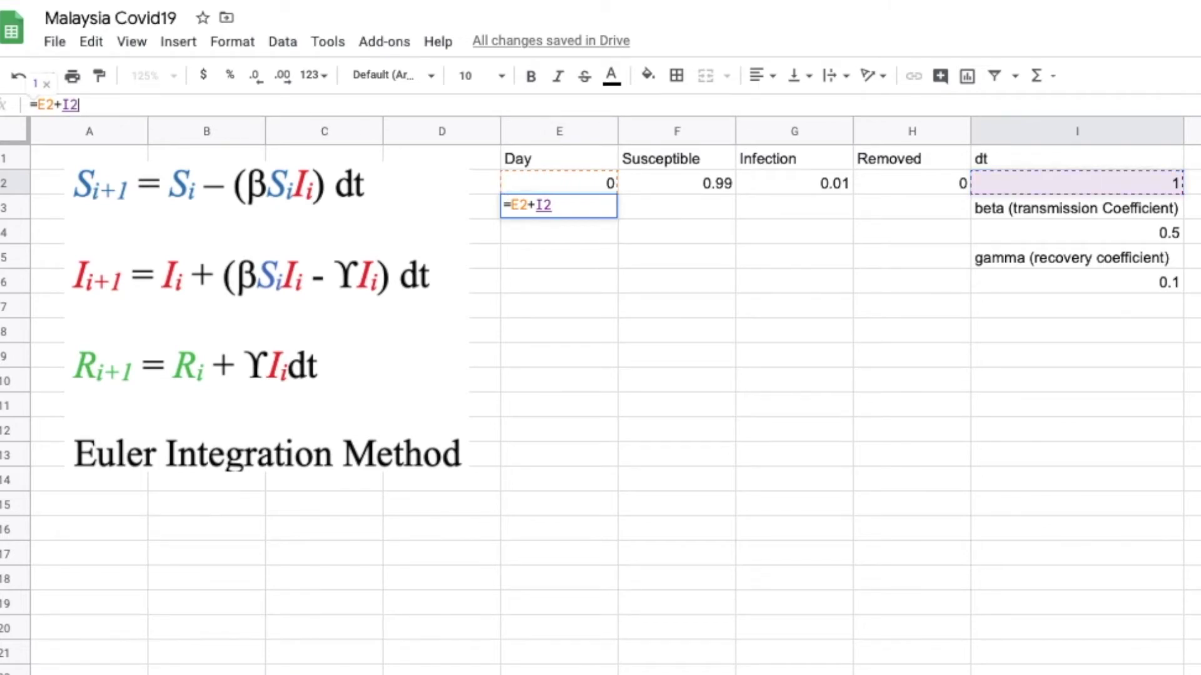
key("Left")
type("$")
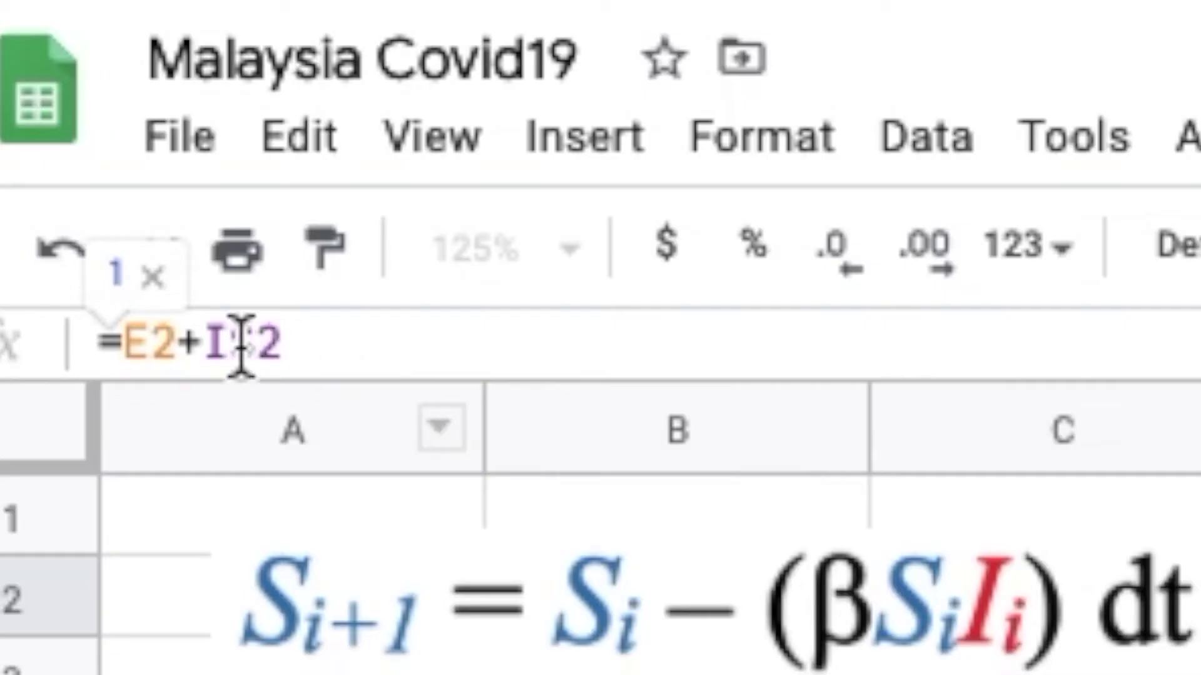
left_click(206, 341)
type("$")
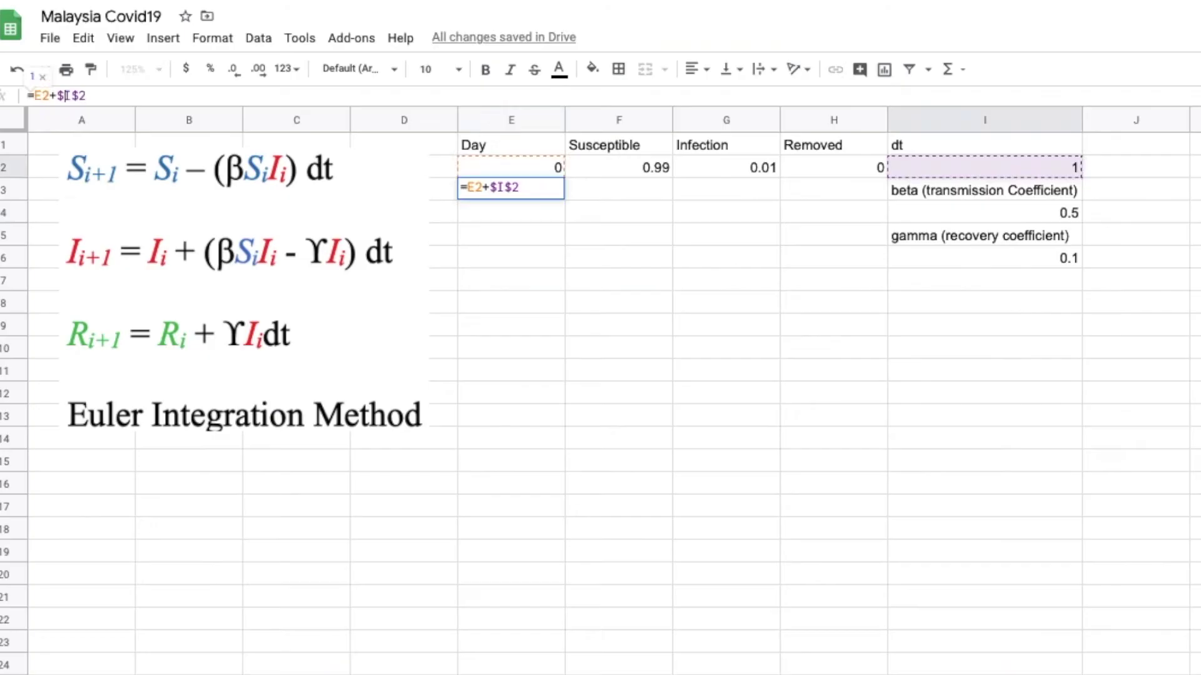
key("Return")
- Fill the day formula down column E to reach day 19
left_click(555, 194)
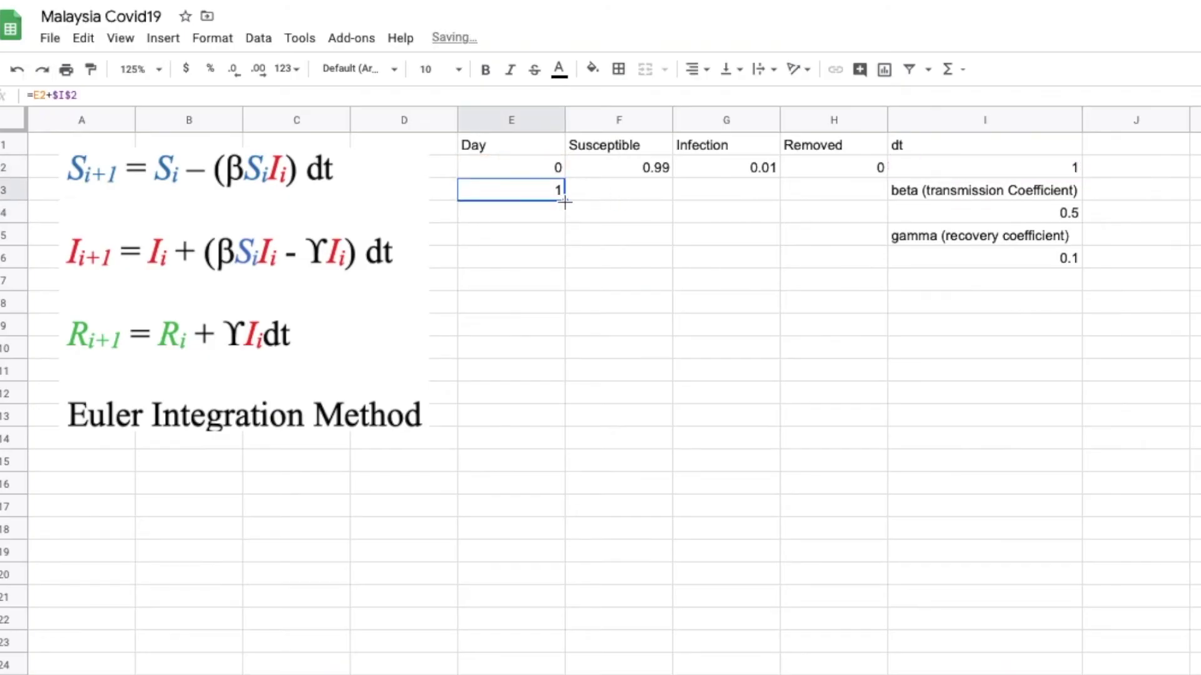
left_click_drag(565, 200, 566, 598)
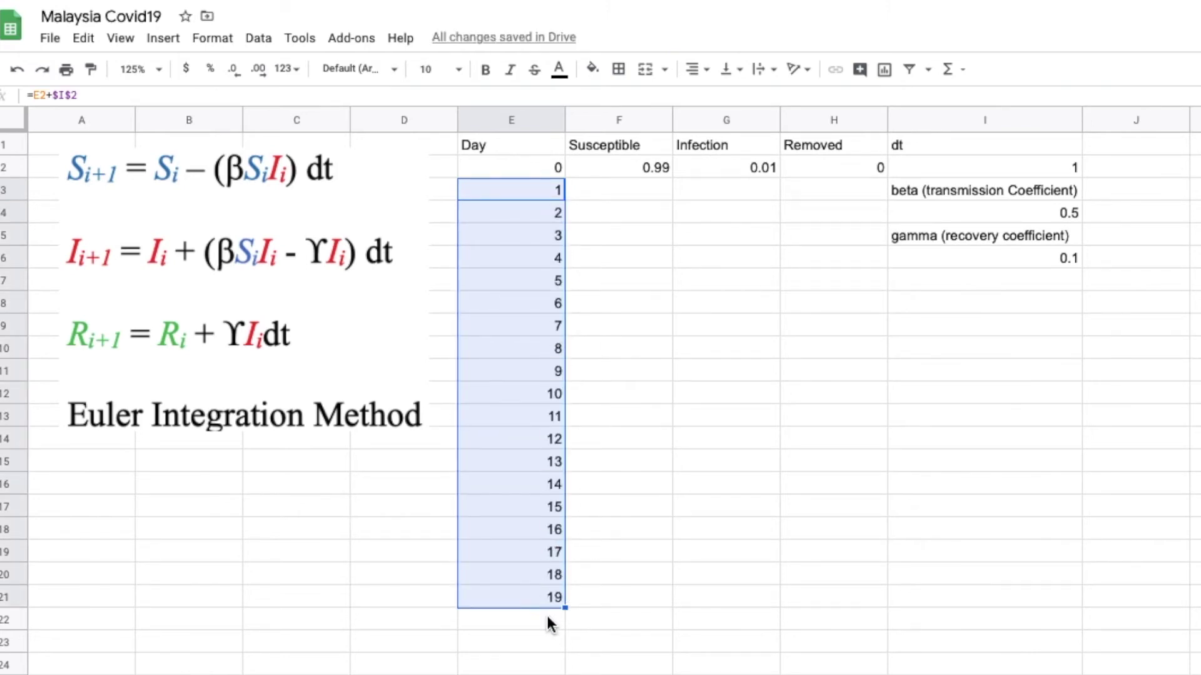
left_click_drag(563, 608, 557, 580)
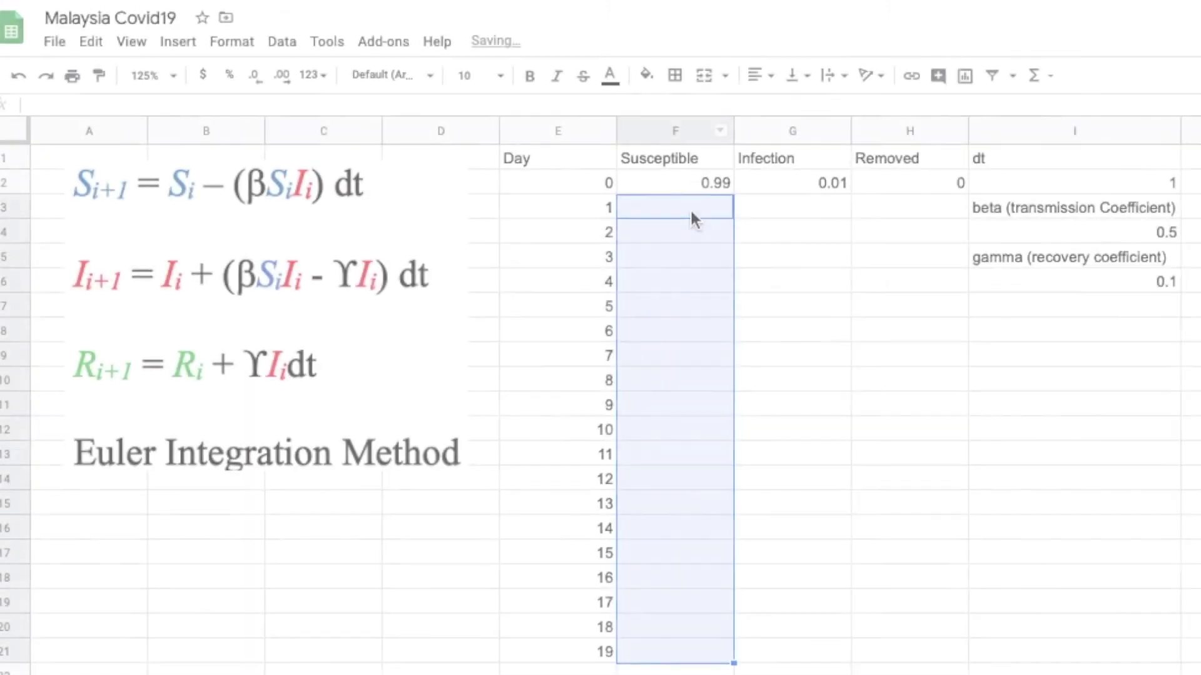
left_click(691, 215)
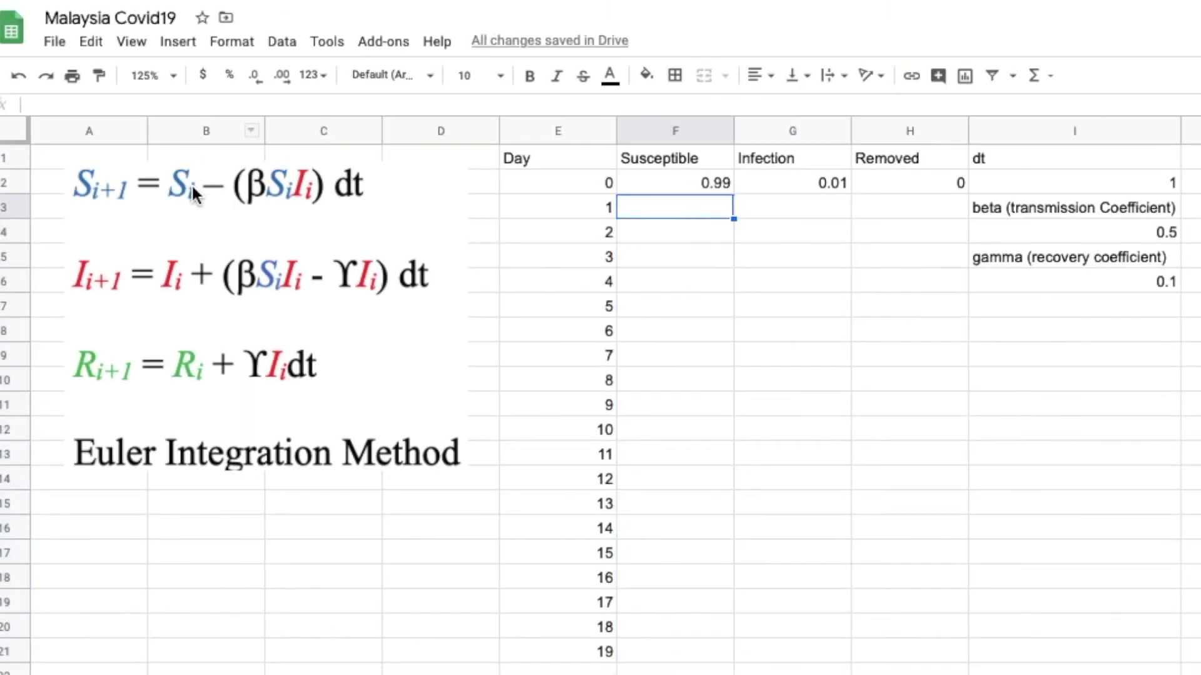
- Begin the F3 formula as =F2-($I$4, anchoring the beta reference
type("=")
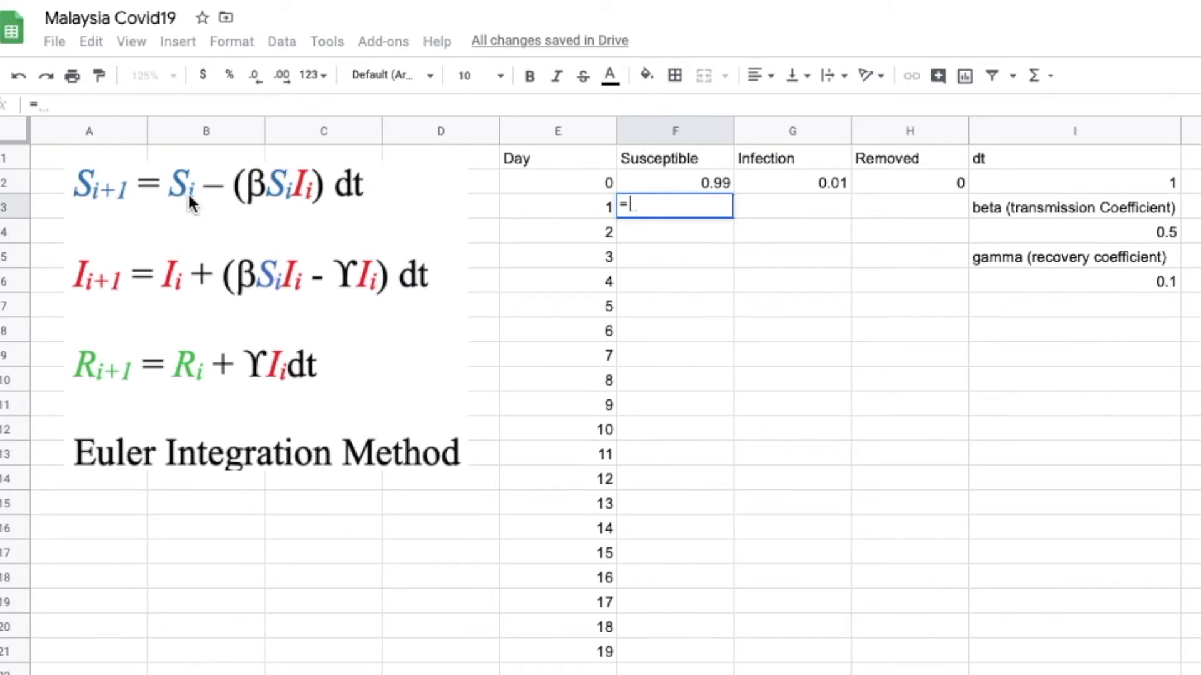
left_click(702, 185)
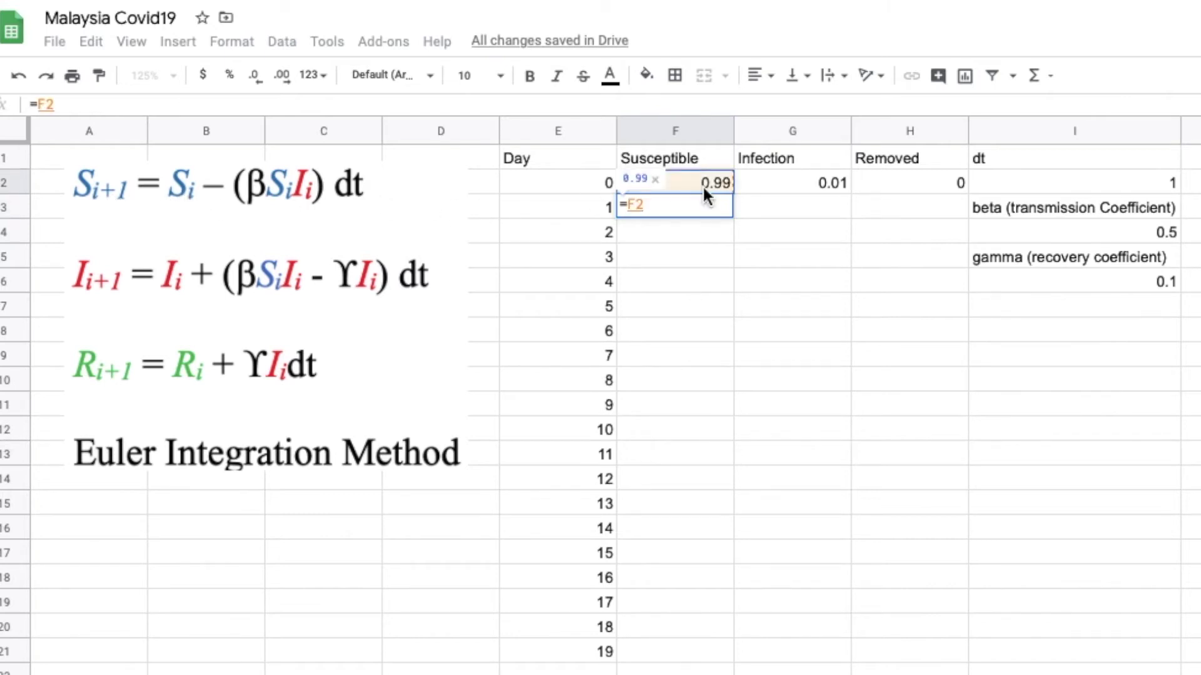
type("-")
type("(")
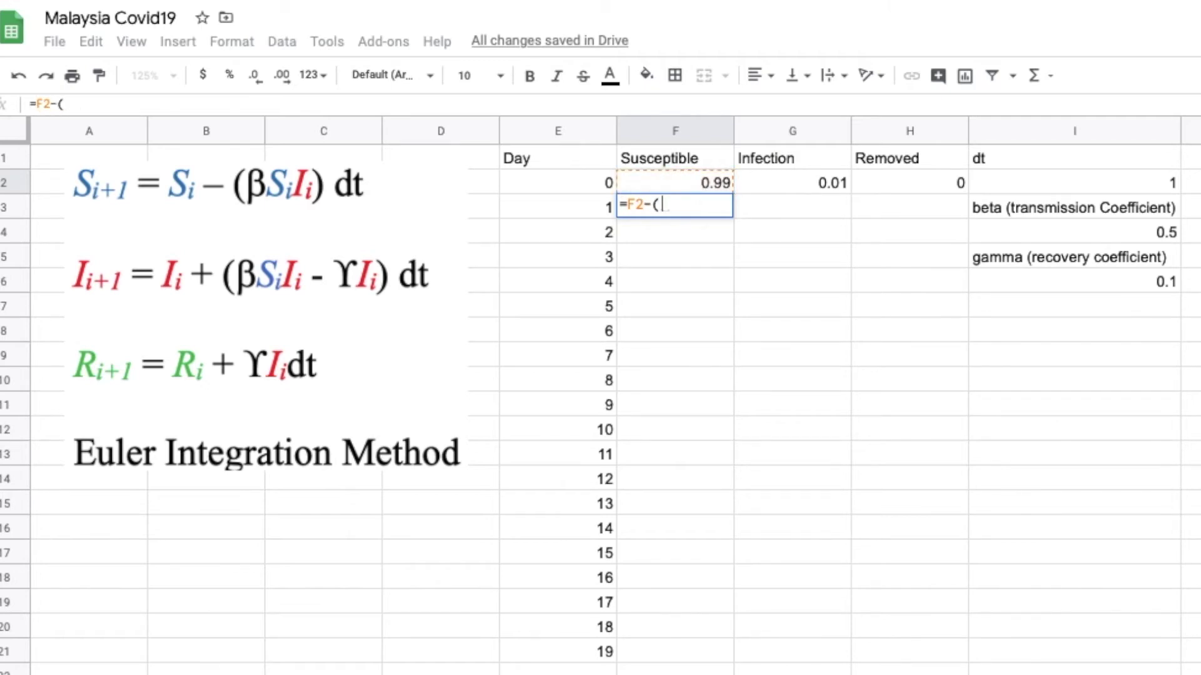
left_click(1048, 235)
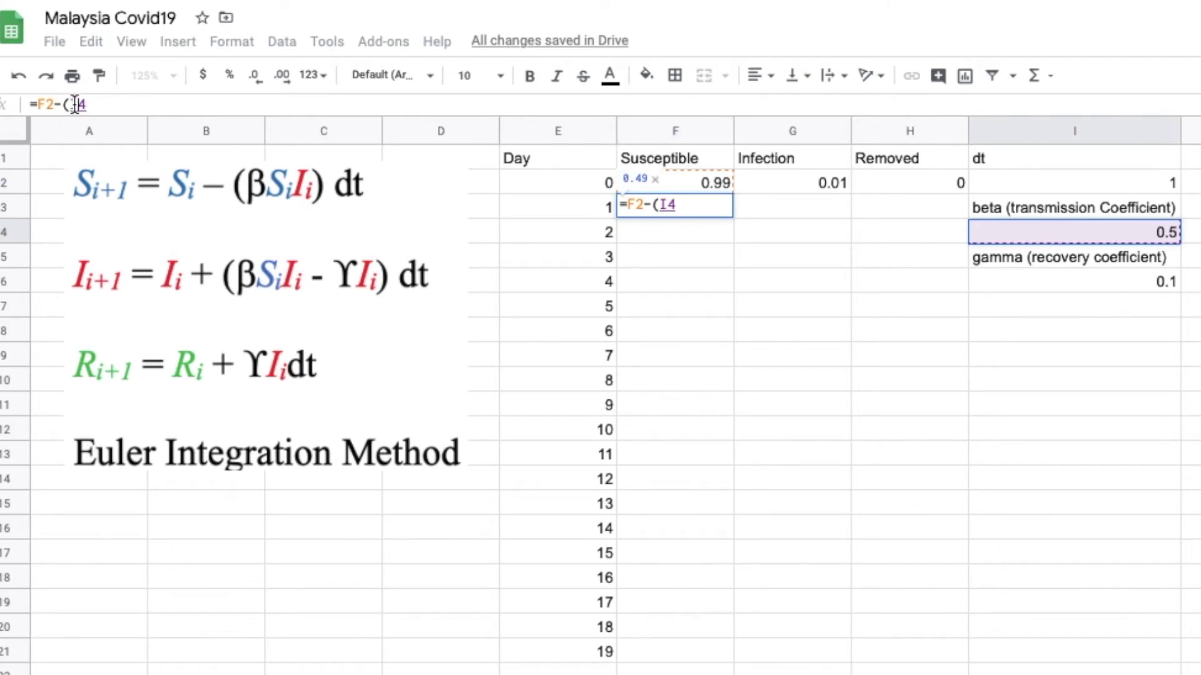
left_click(150, 106)
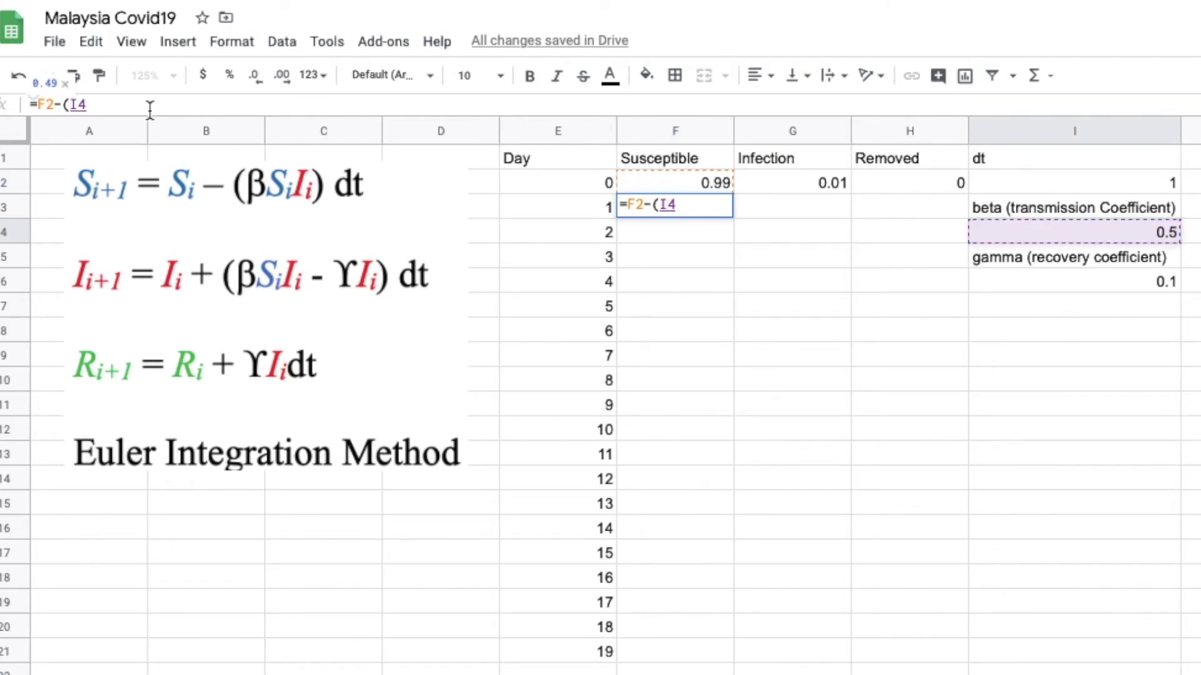
left_click(78, 105)
type("$")
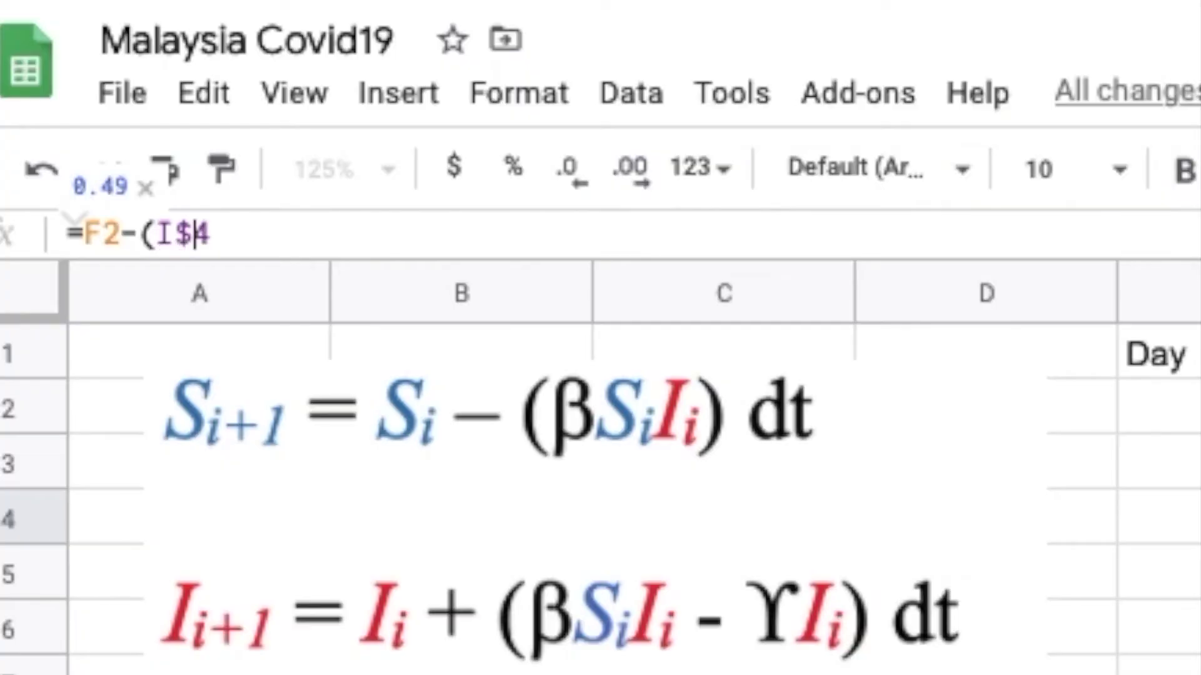
key("Left")
key("Left")
type("$")
left_click(454, 236)
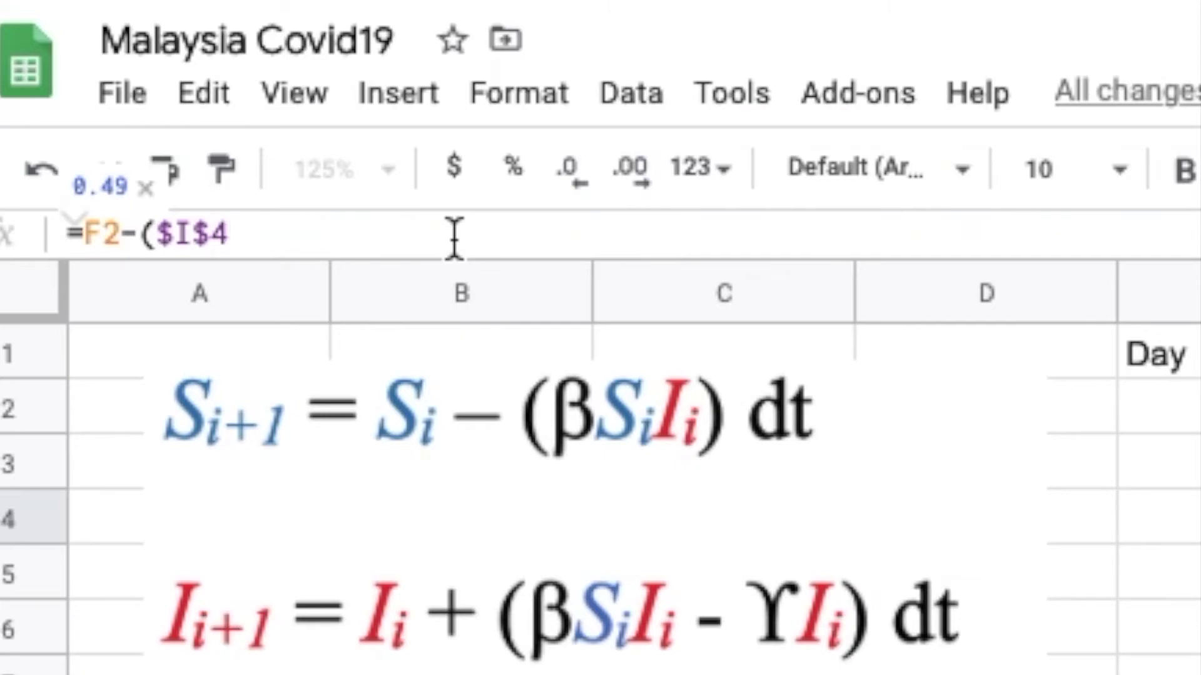
- Complete F3 as =F2-($I$4*F2*G2)*$I$2, giving Susceptible 0.98505
type("*")
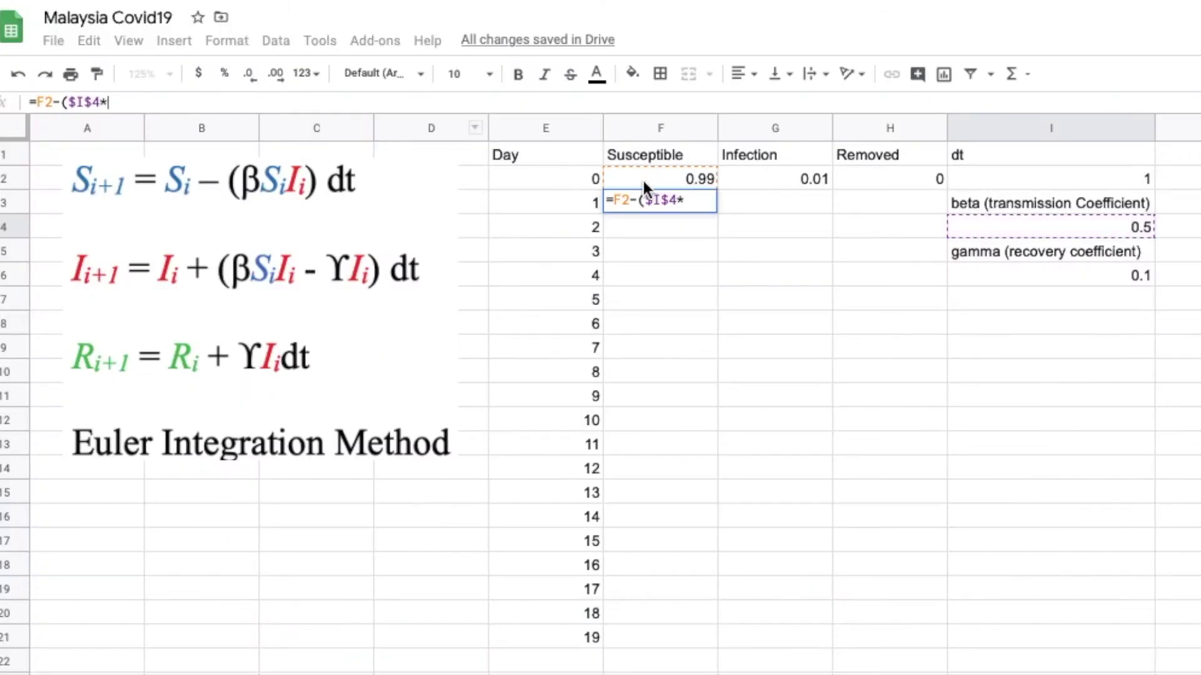
left_click(650, 178)
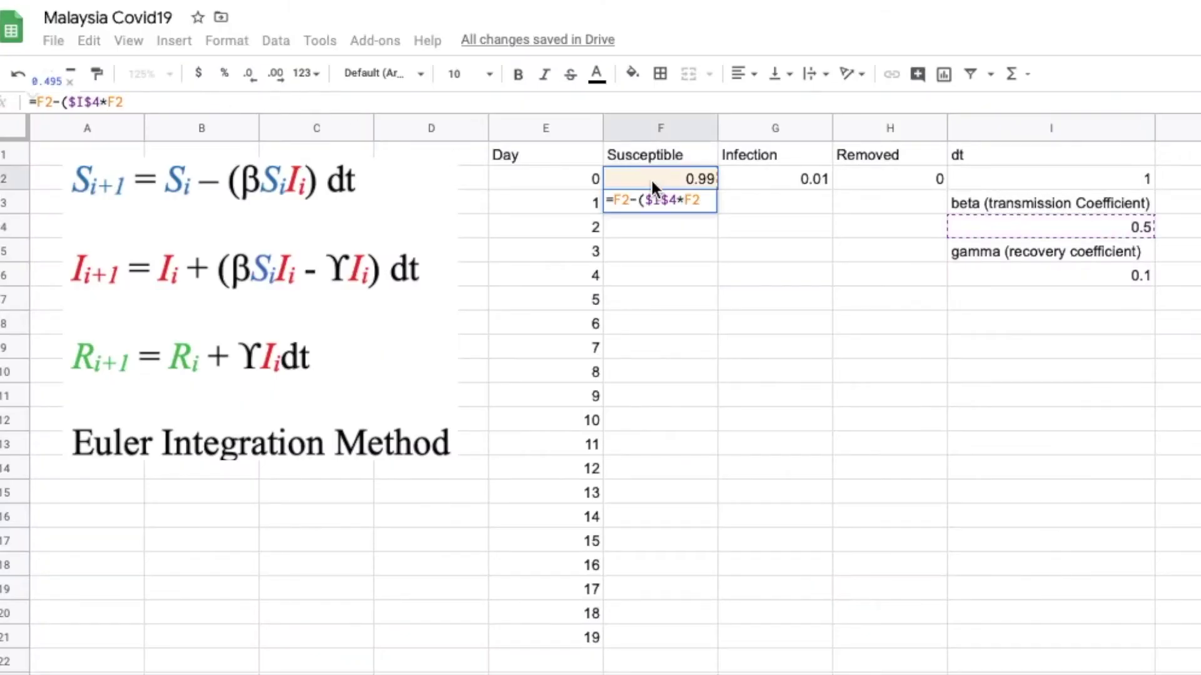
type("*")
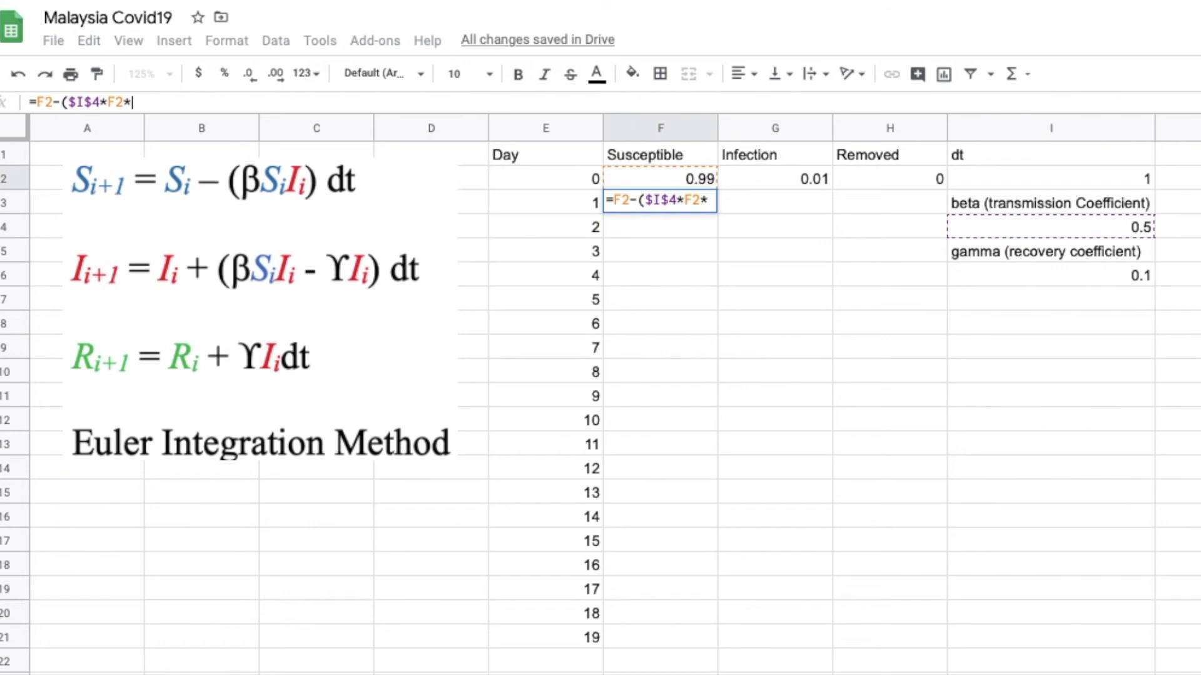
left_click(795, 179)
type(")")
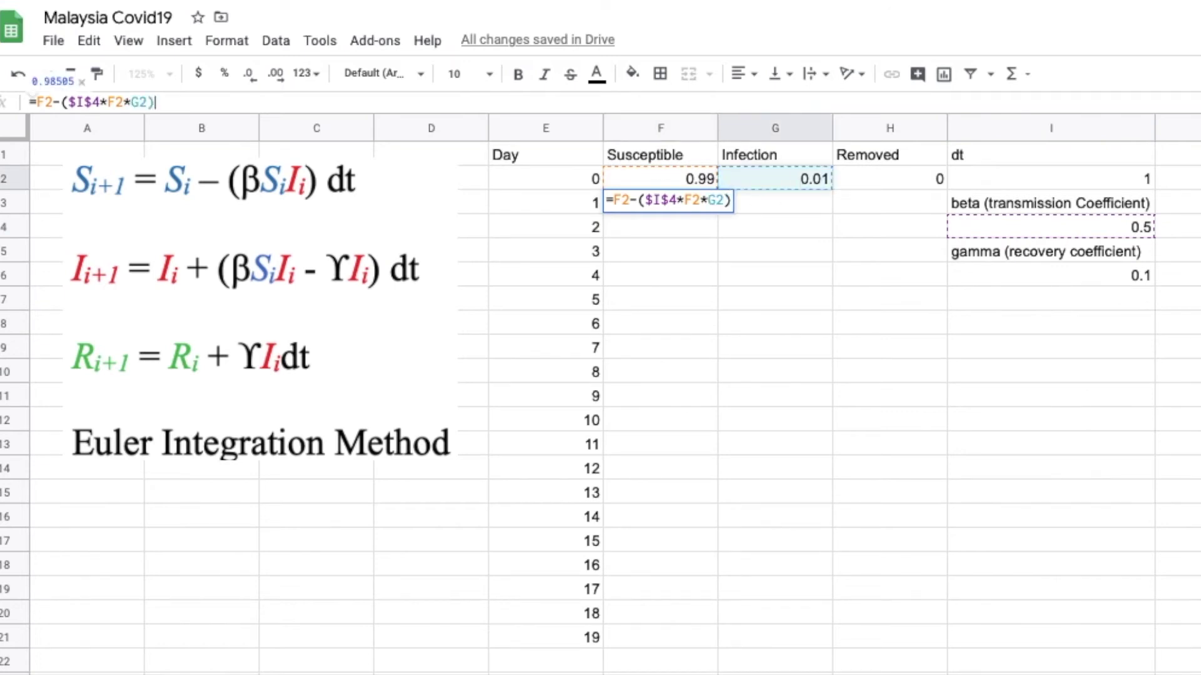
type("*")
left_click(1035, 181)
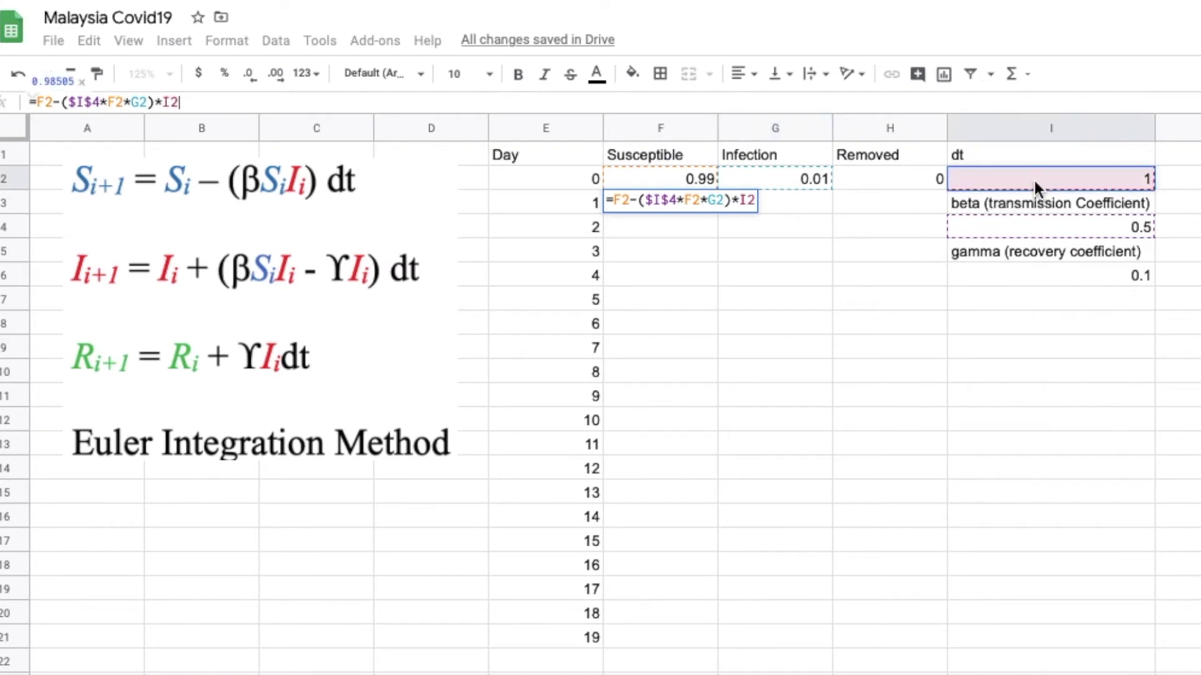
left_click(169, 102)
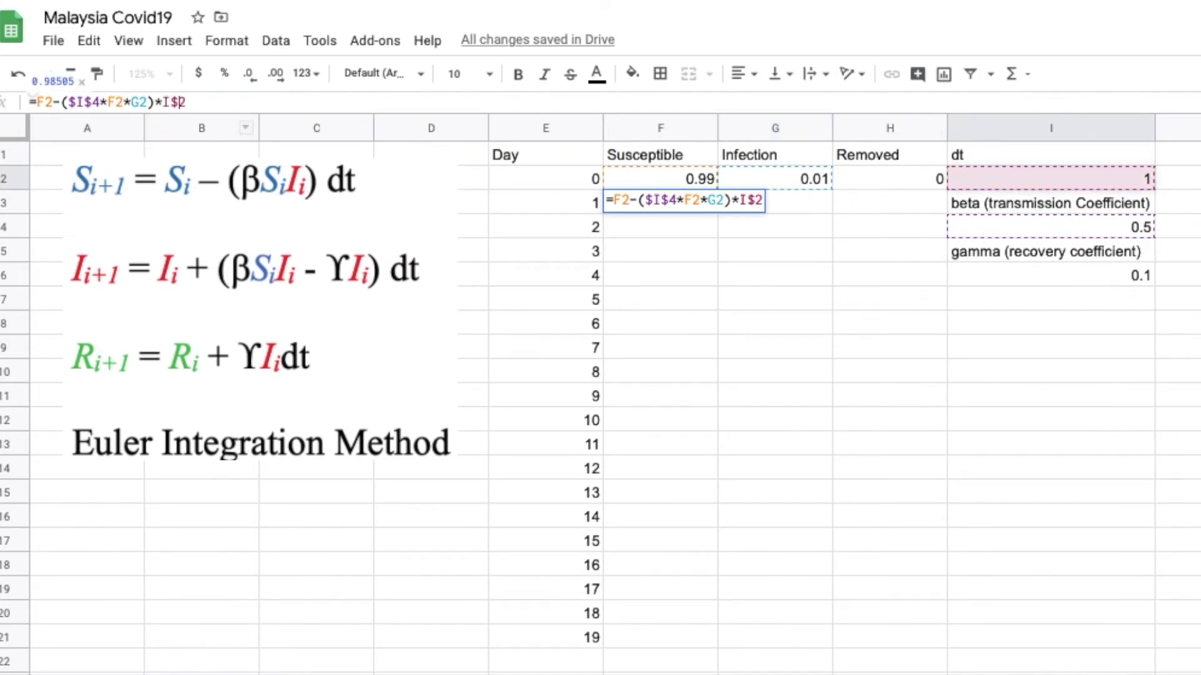
type("$I$")
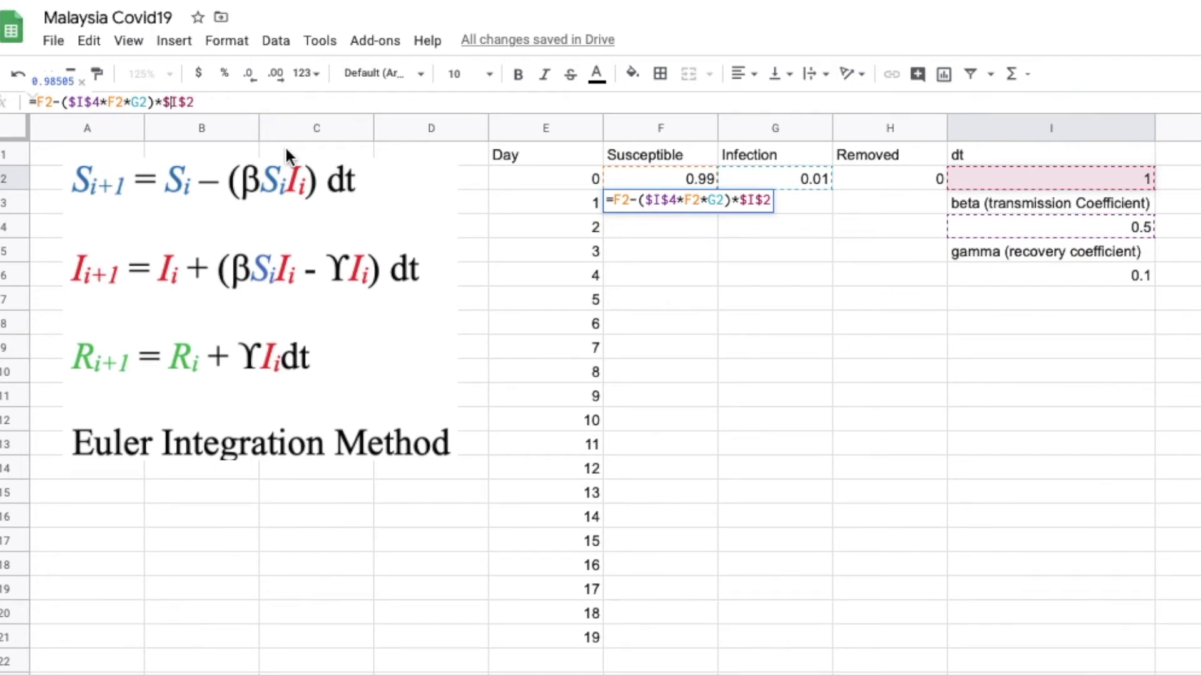
key("Return")
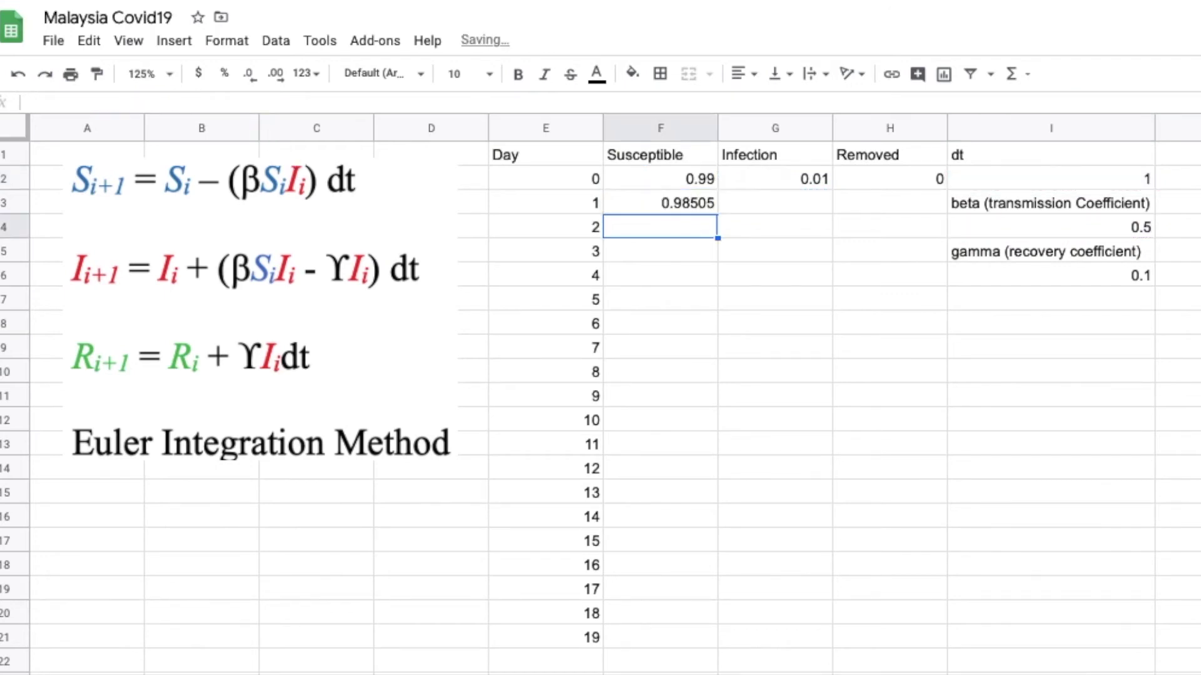
left_click(702, 210)
- Begin the G3 formula as =G2+($I$4, anchoring the beta reference
left_click(762, 211)
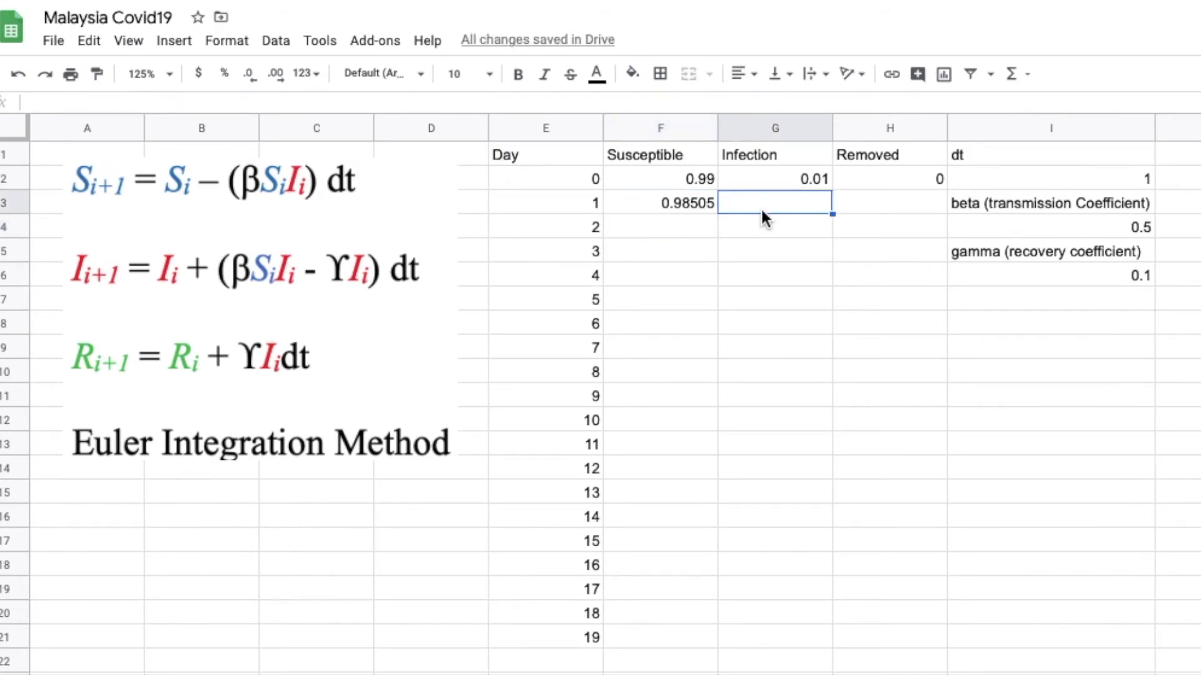
type("=")
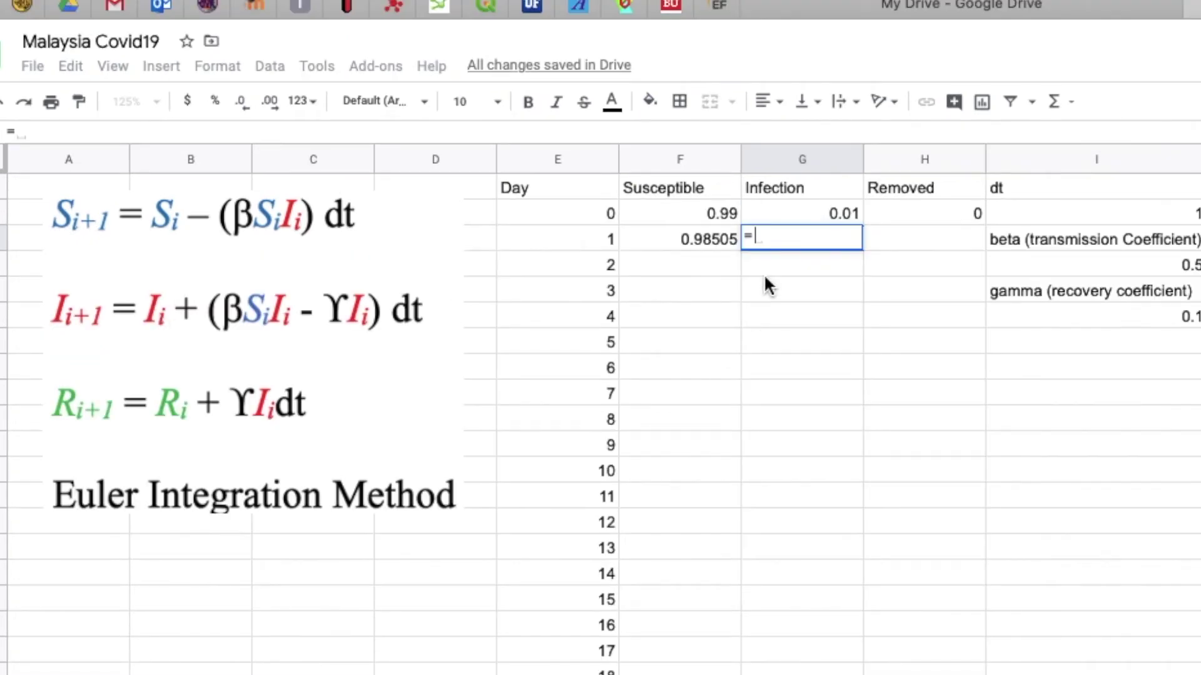
left_click(823, 213)
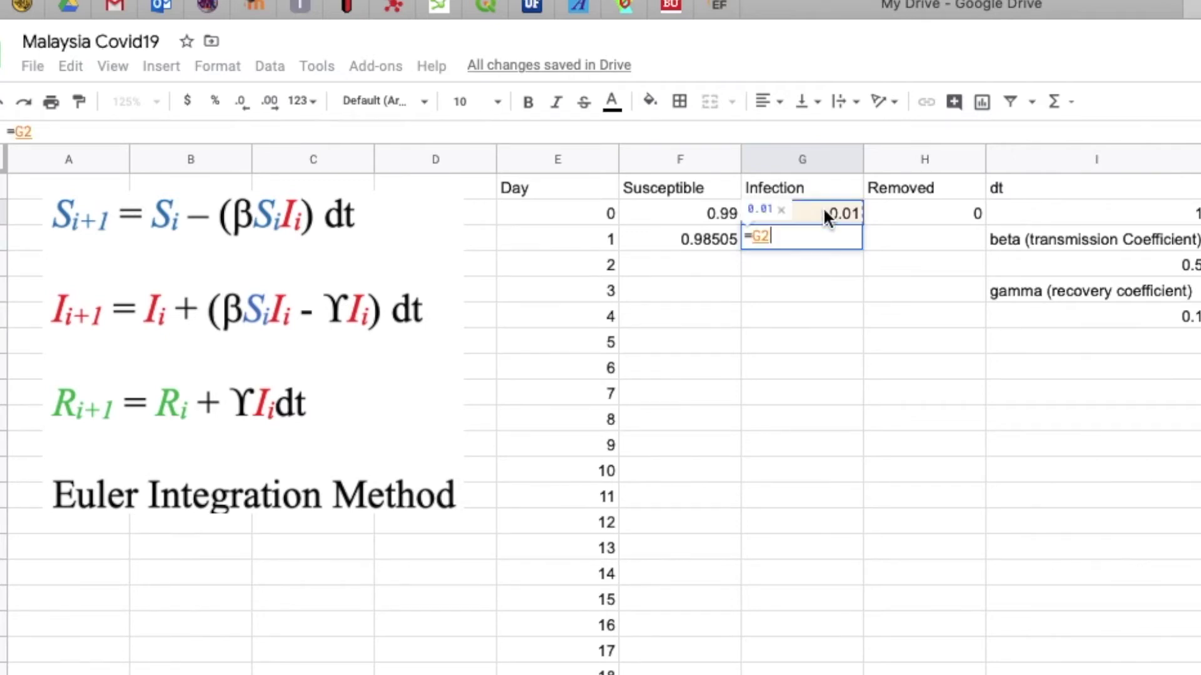
type("+(")
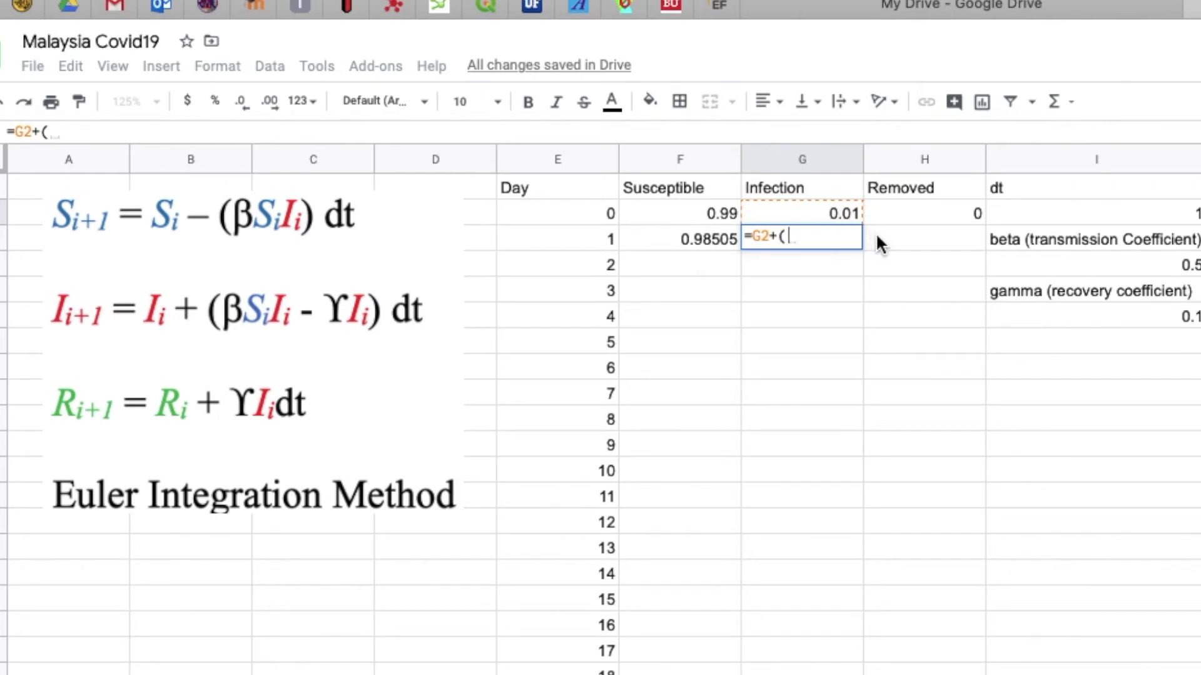
left_click(1030, 254)
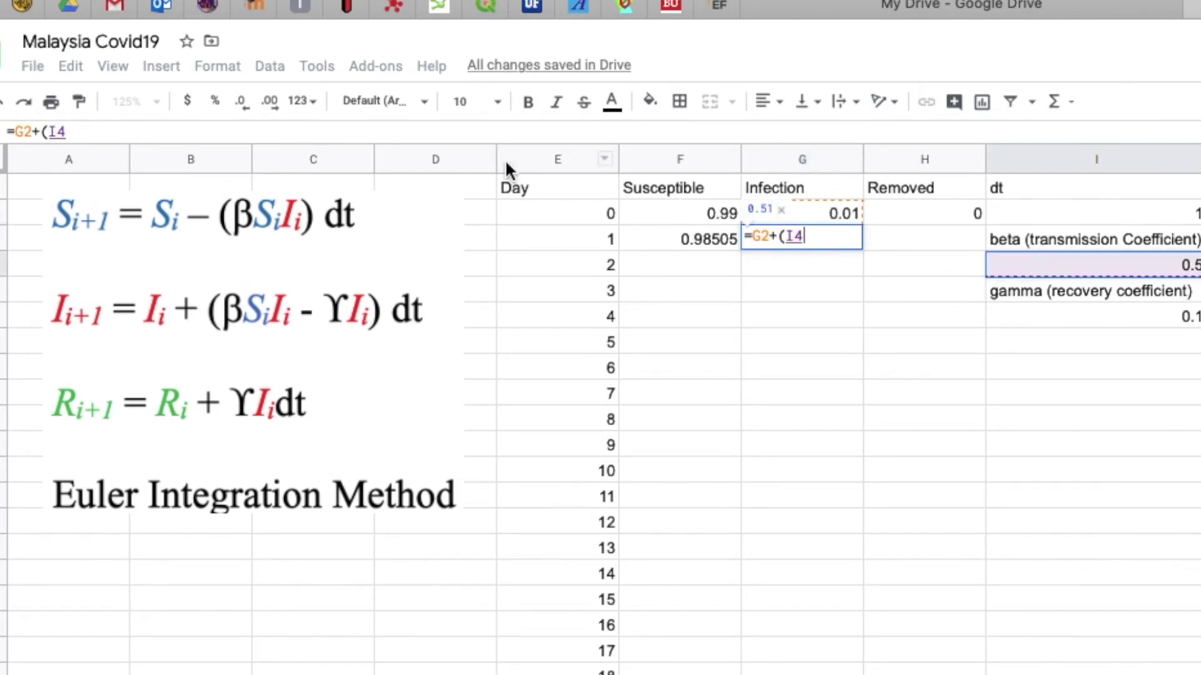
left_click(59, 132)
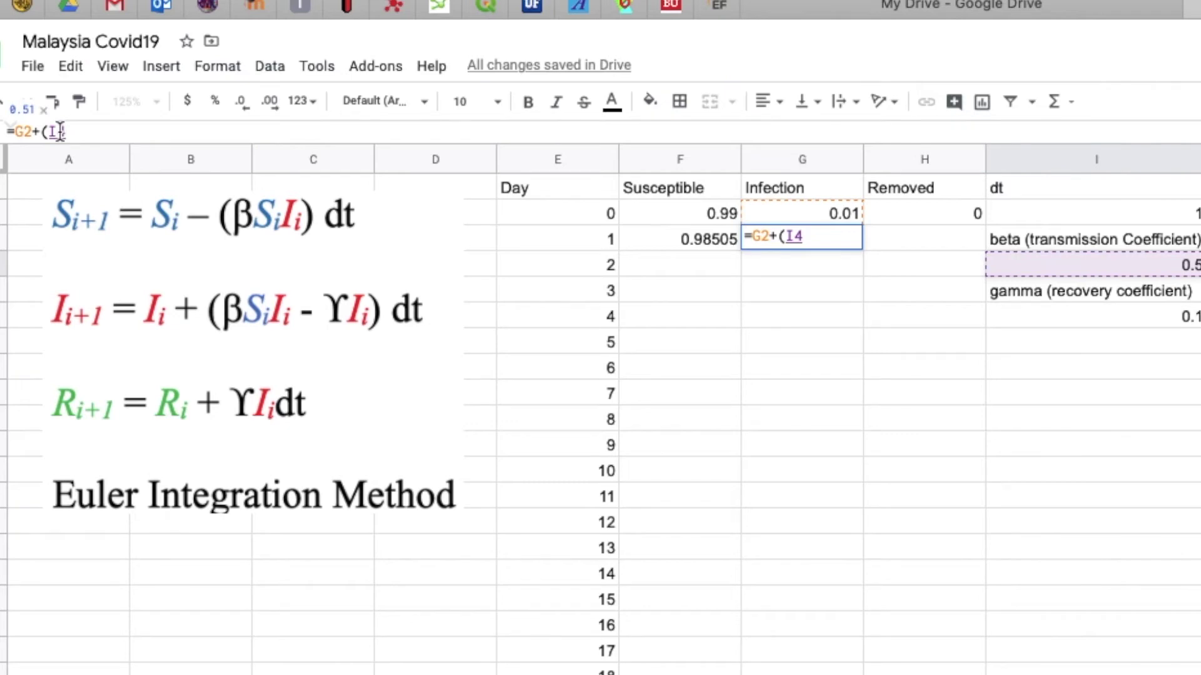
type("$")
left_click(50, 132)
type("$")
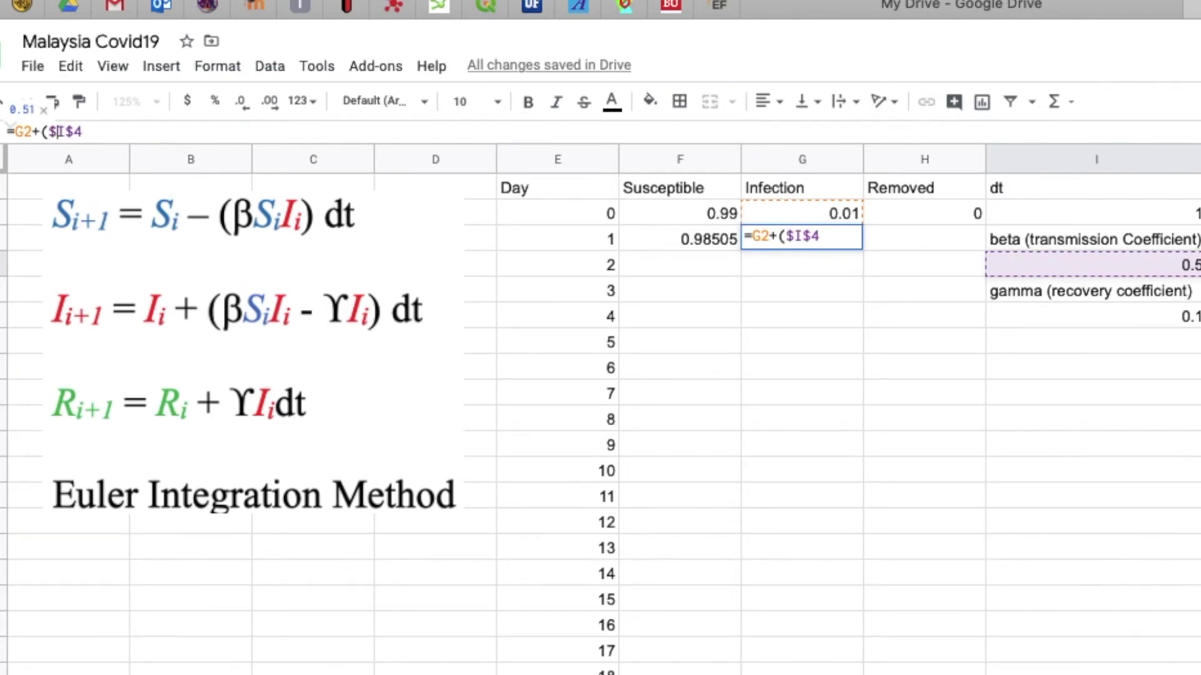
left_click(92, 135)
- Extend the formula with *F2*G2-$I$6, anchoring the gamma reference
left_click(838, 239)
type("*")
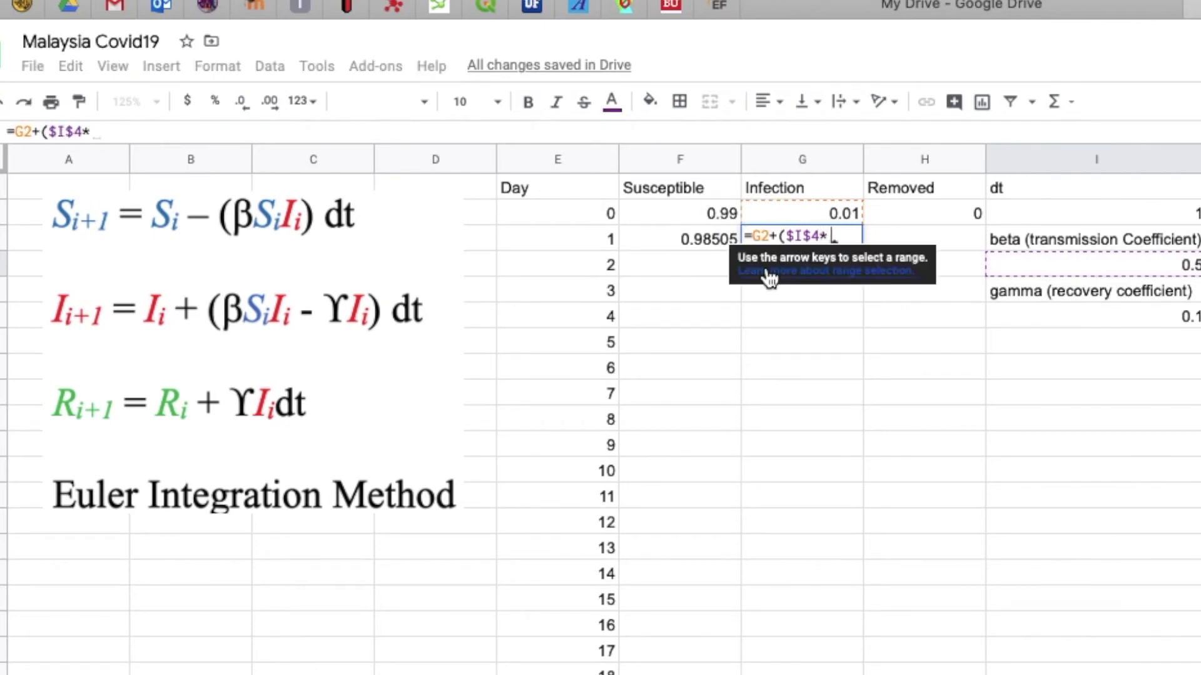
left_click(716, 211)
type("*")
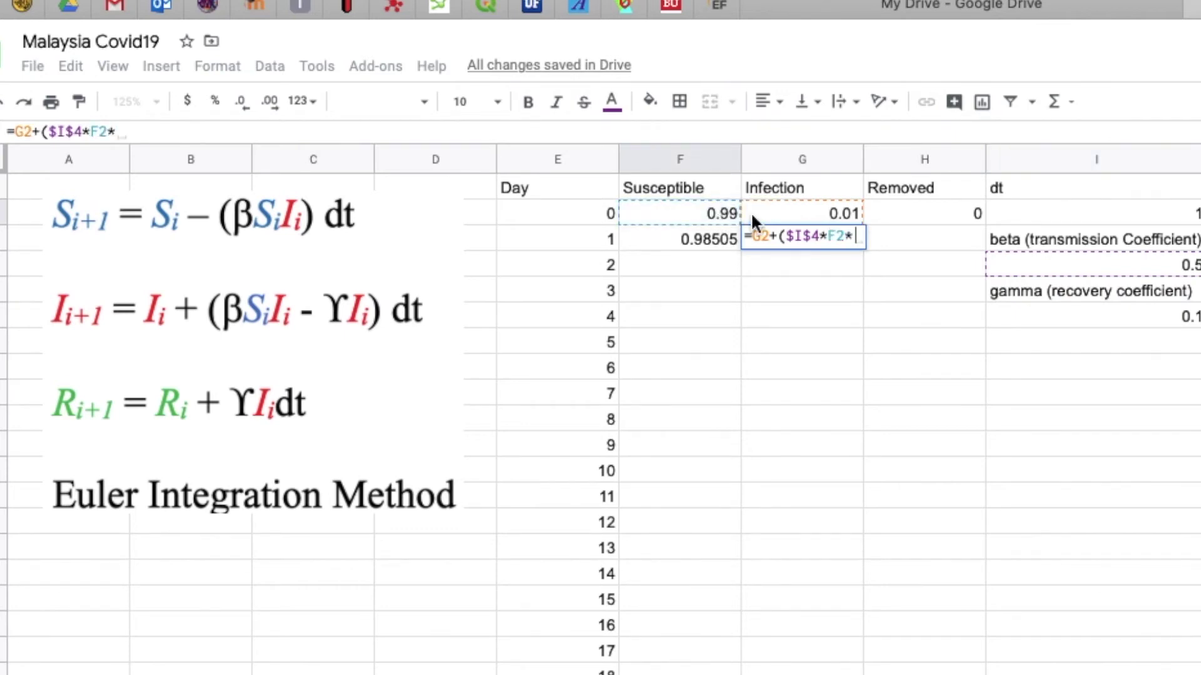
left_click(834, 215)
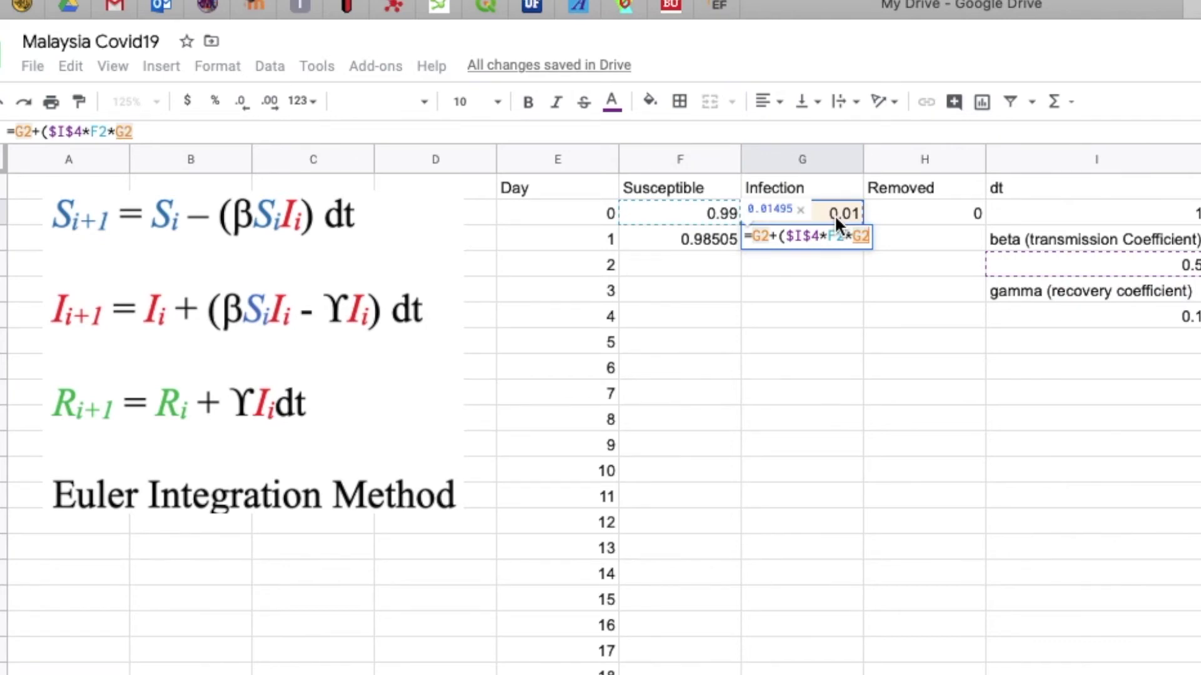
type("-")
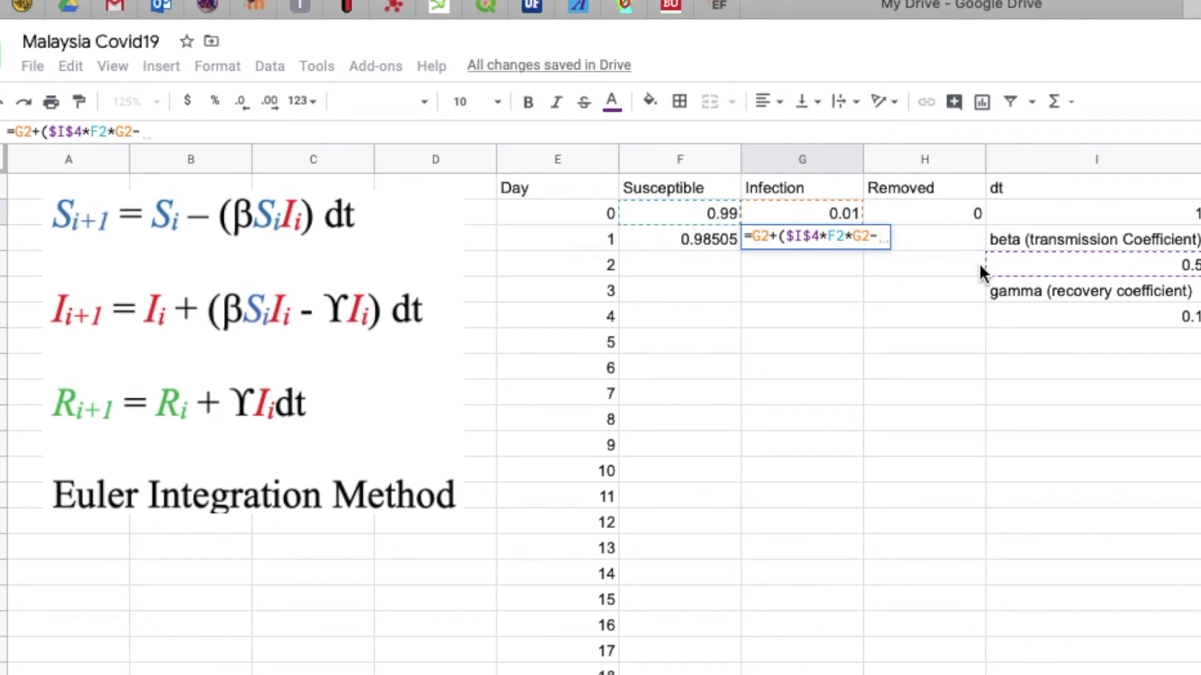
left_click(1057, 311)
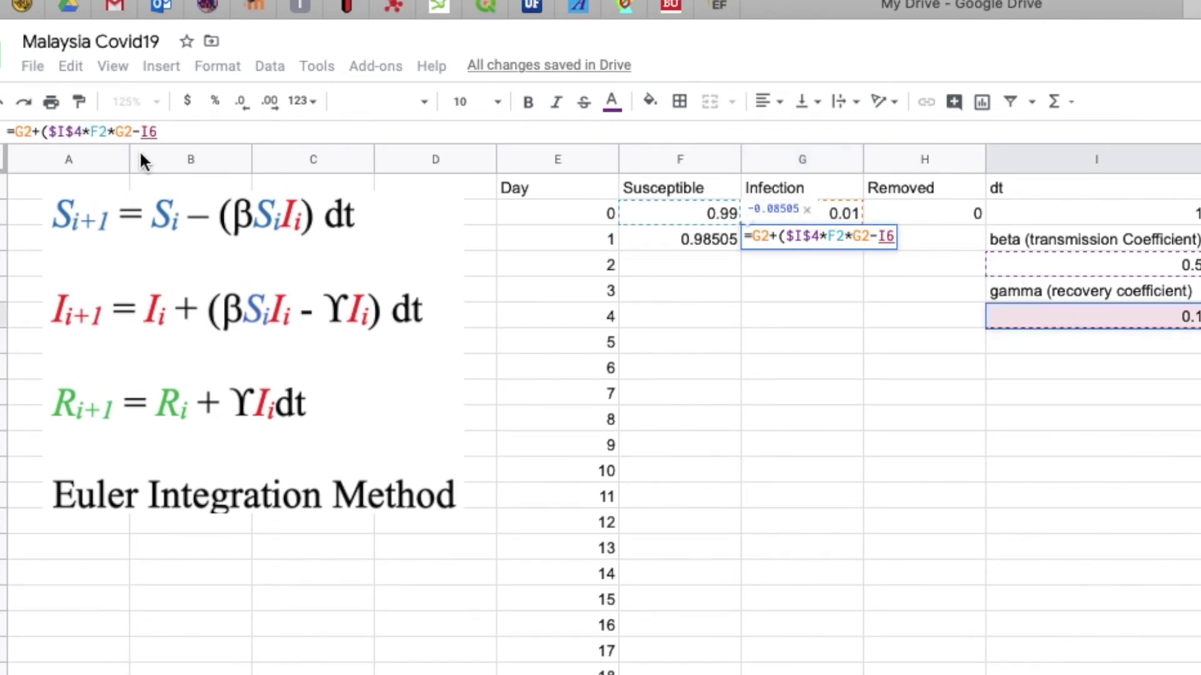
left_click(149, 132)
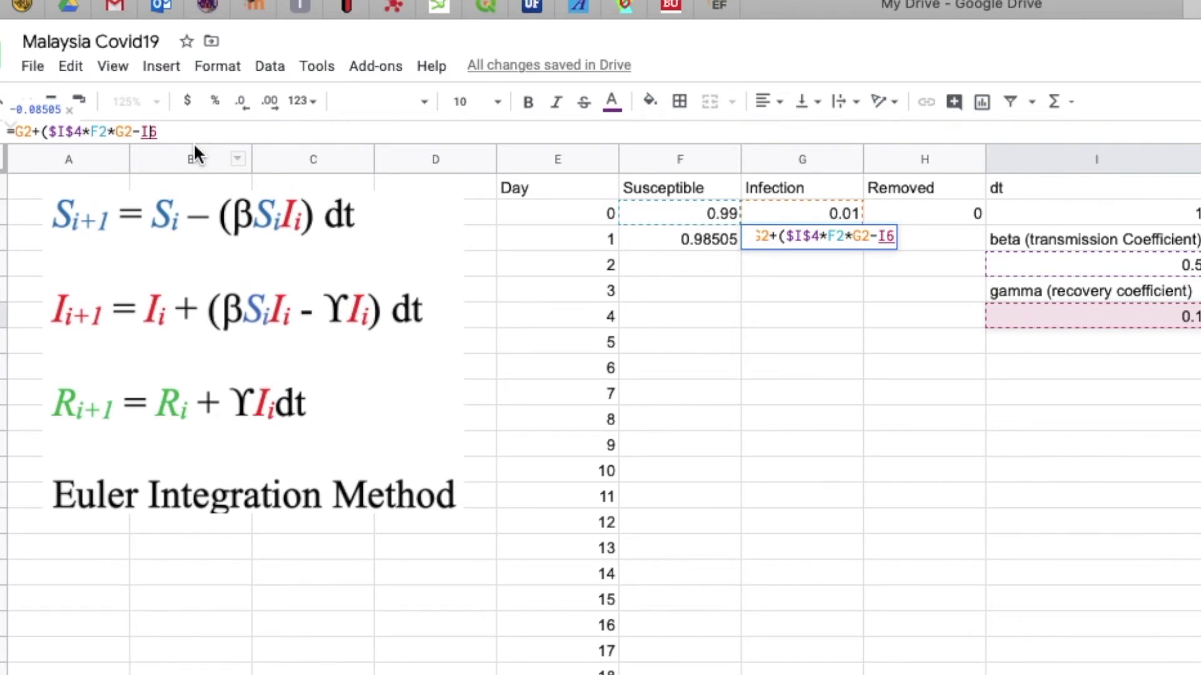
type("$")
left_click(141, 133)
type("$I$")
left_click(187, 133)
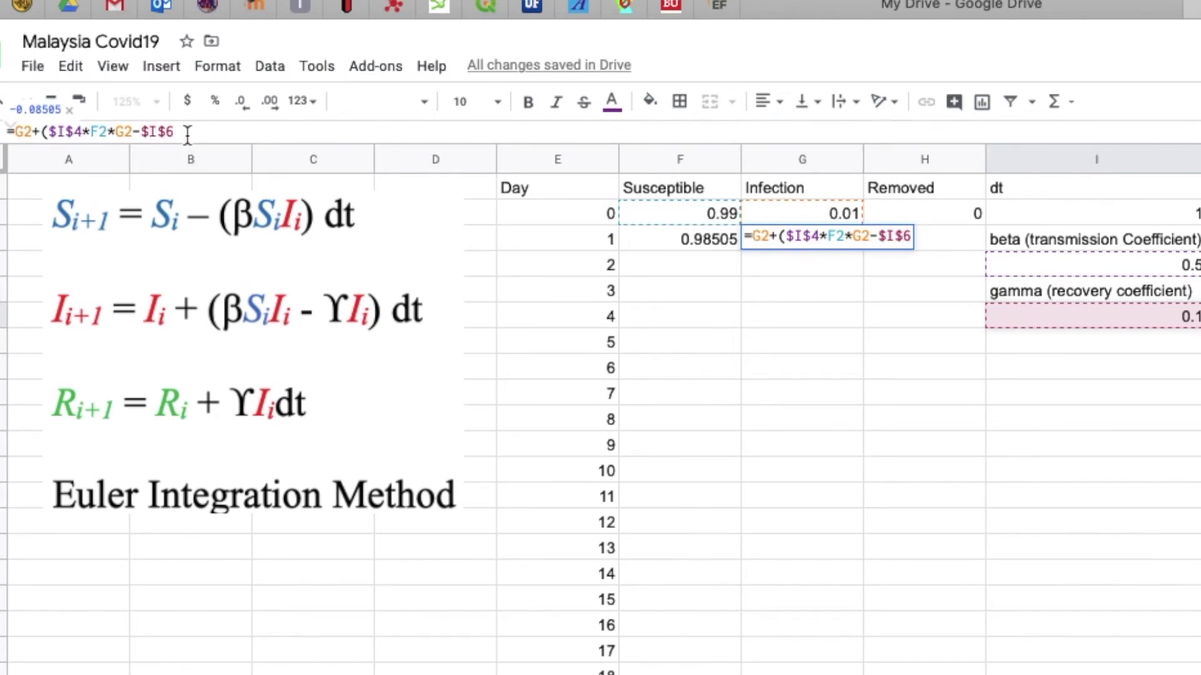
- Finish with *G2)*$I$2 so day-1 Infection shows 0.01395
type("*")
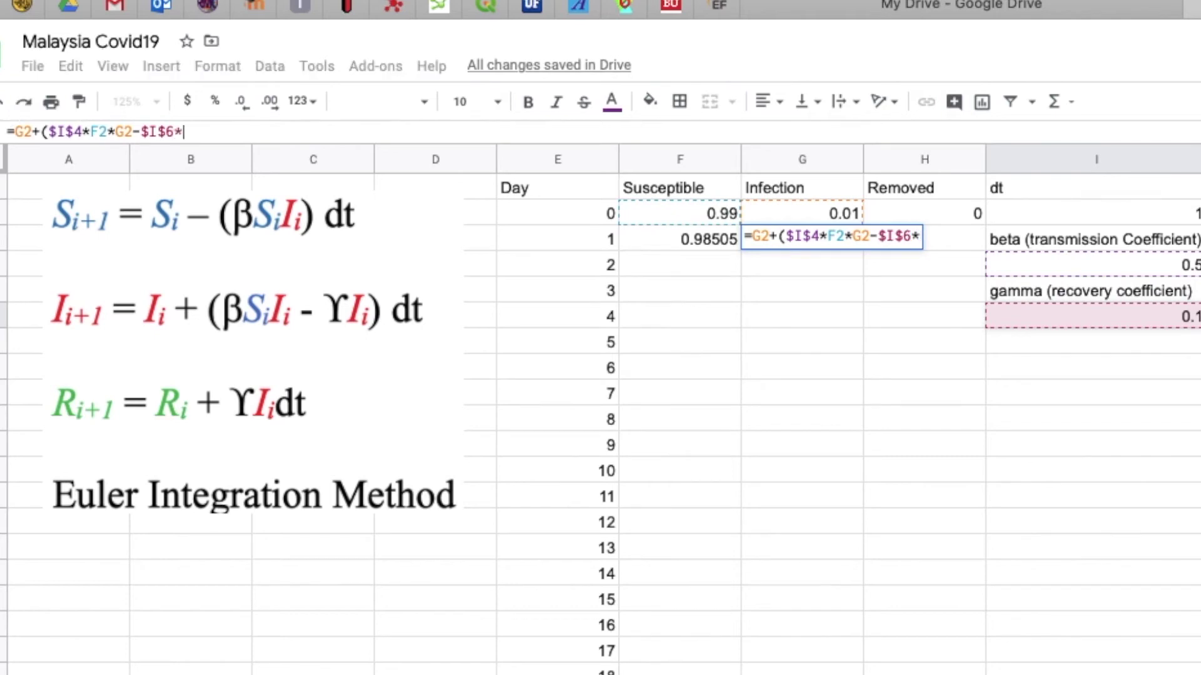
left_click(787, 214)
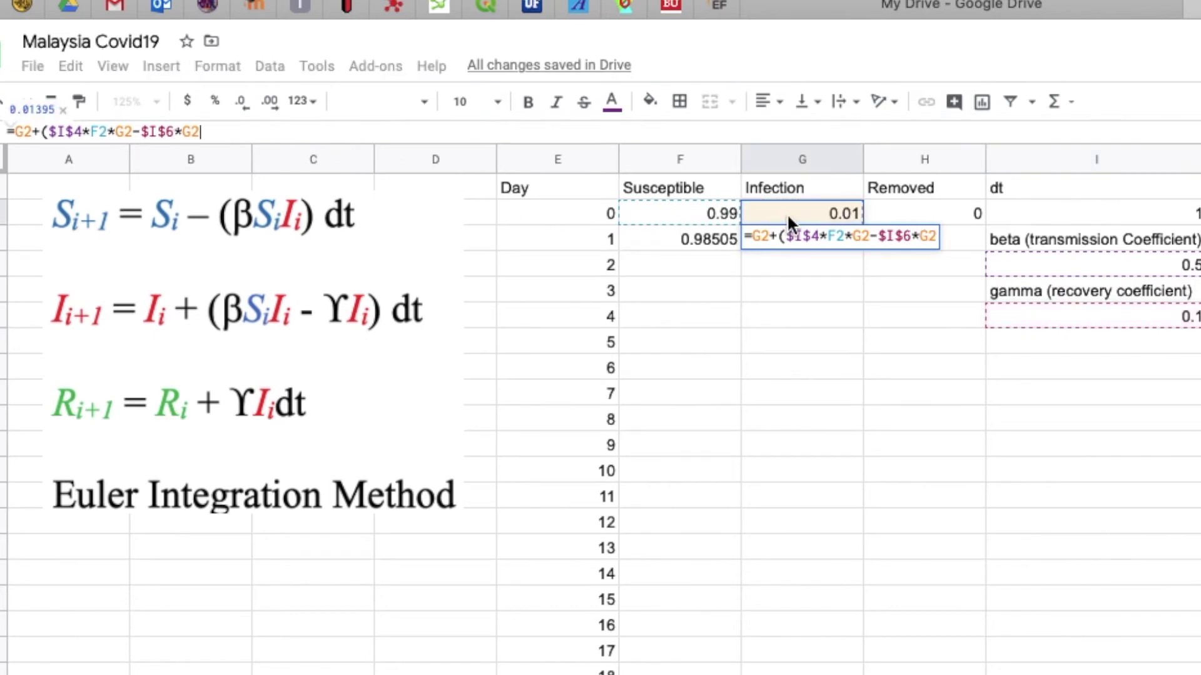
type(")*")
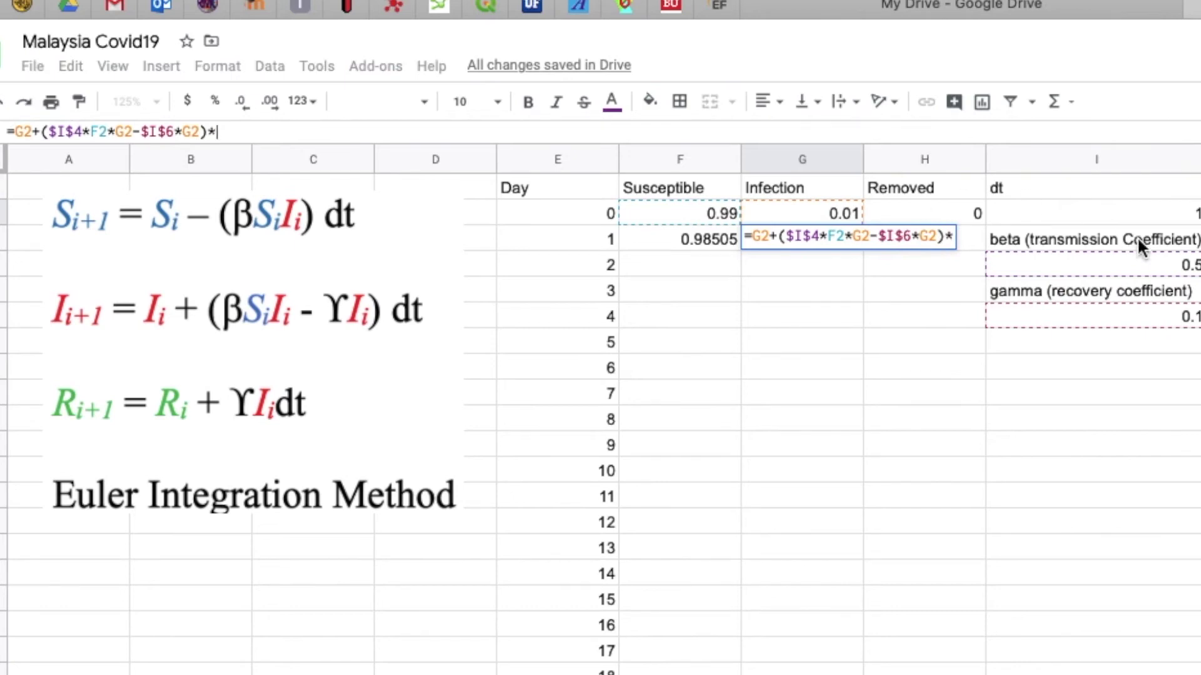
left_click(1160, 216)
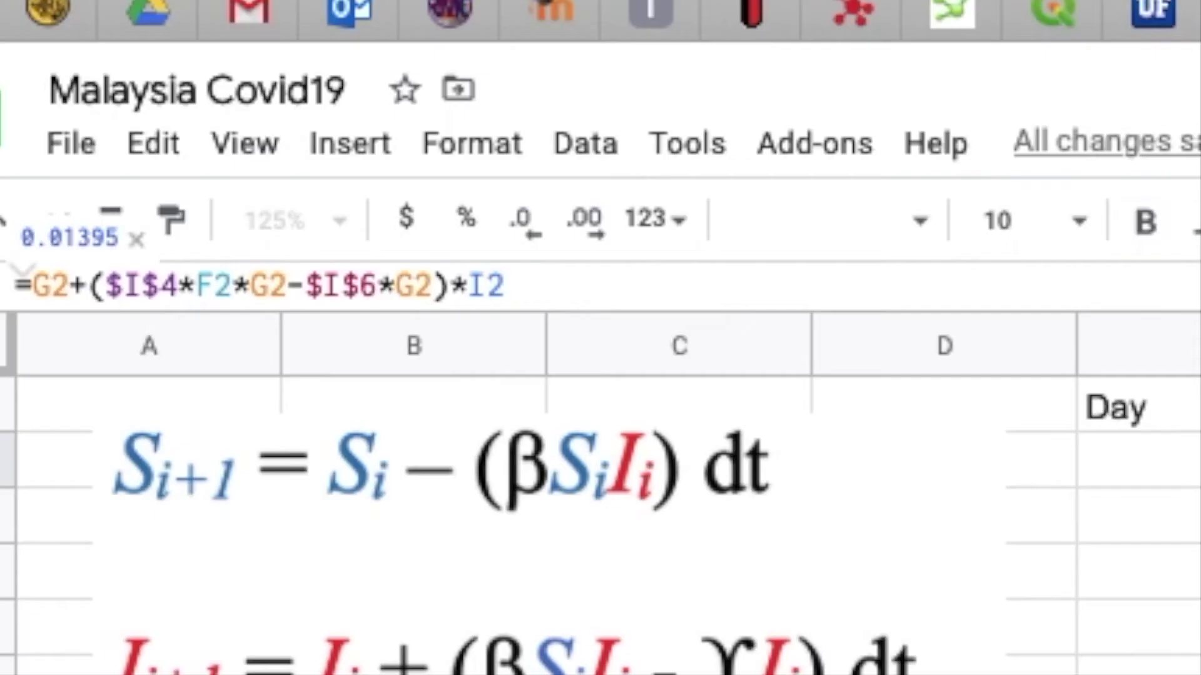
key("Left")
type("$")
key("Left")
key("Left")
type("$")
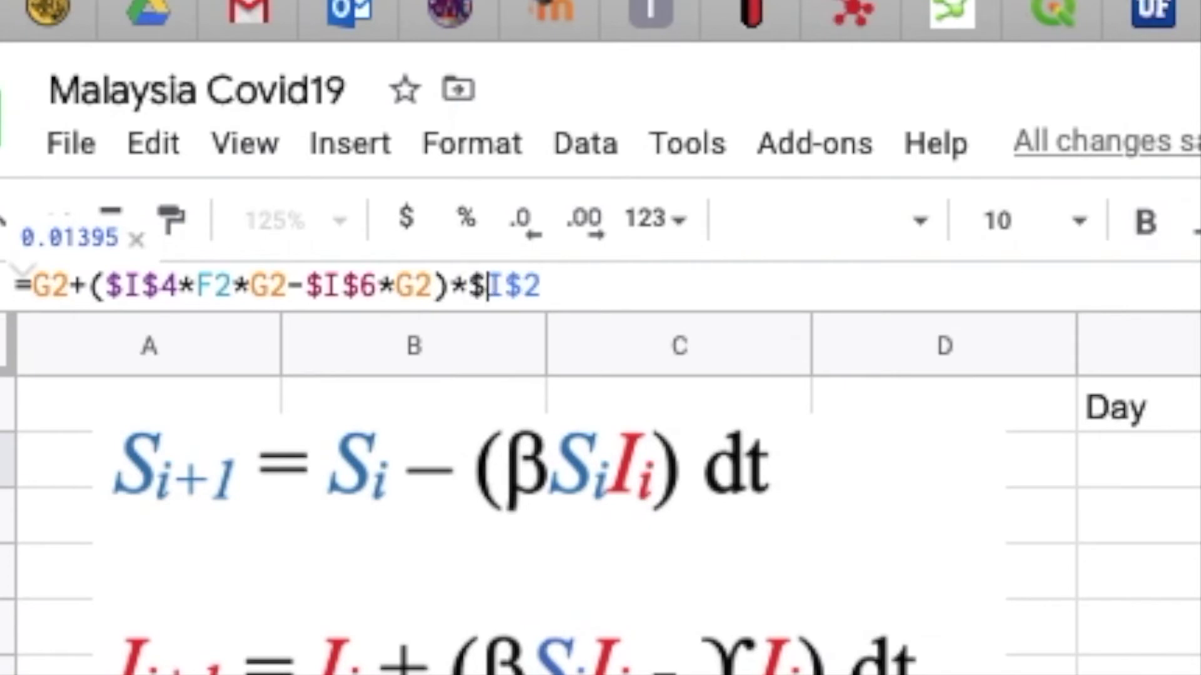
key("Return")
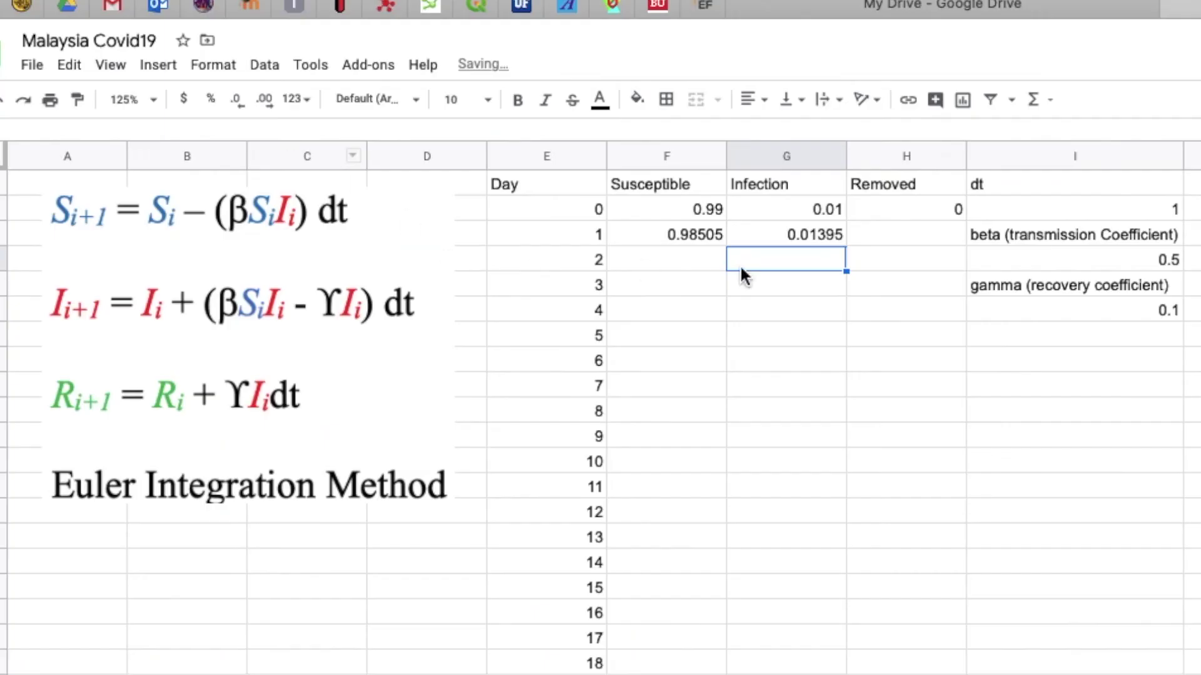
left_click(826, 237)
left_click(880, 235)
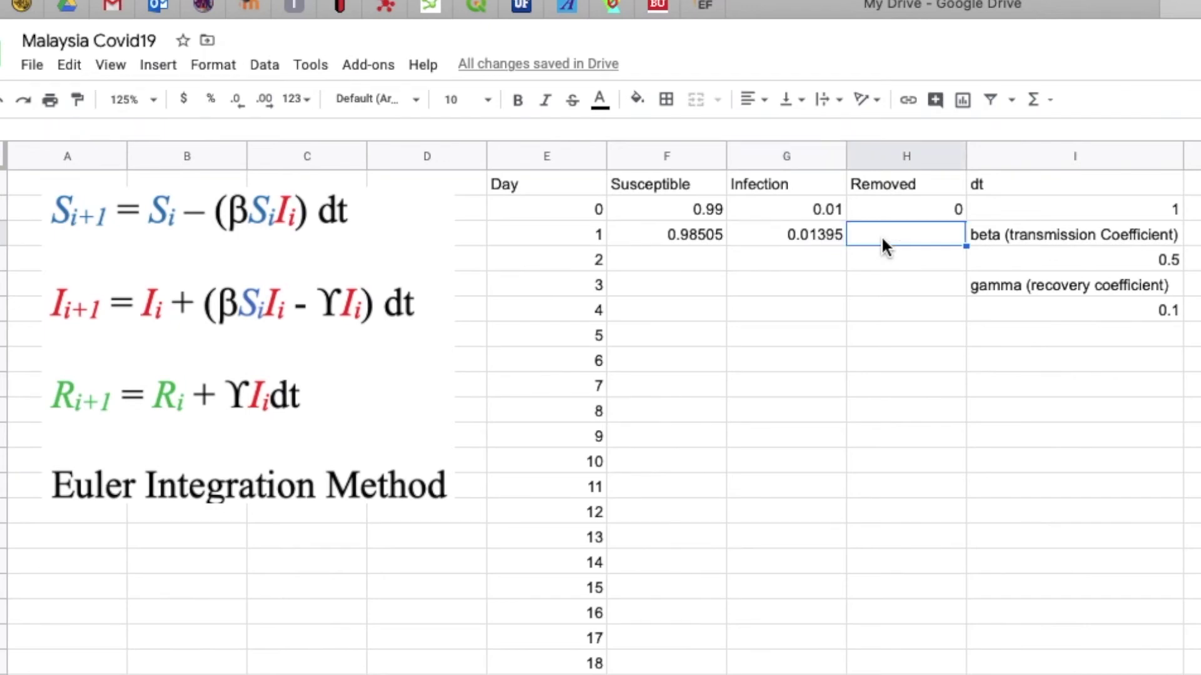
- Enter =1-F3-G3 in H3 so day-1 Removed reads 0.001
type("=")
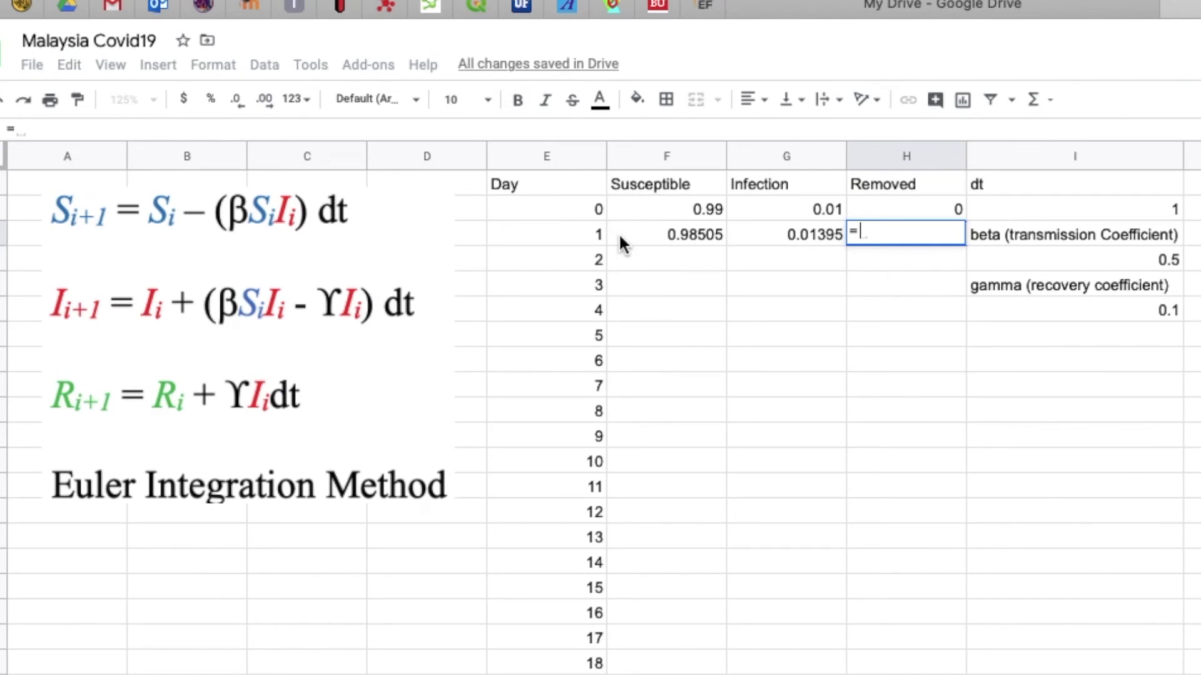
type("1-")
left_click(752, 234)
left_click(708, 233)
type("-")
left_click(790, 240)
key("Return")
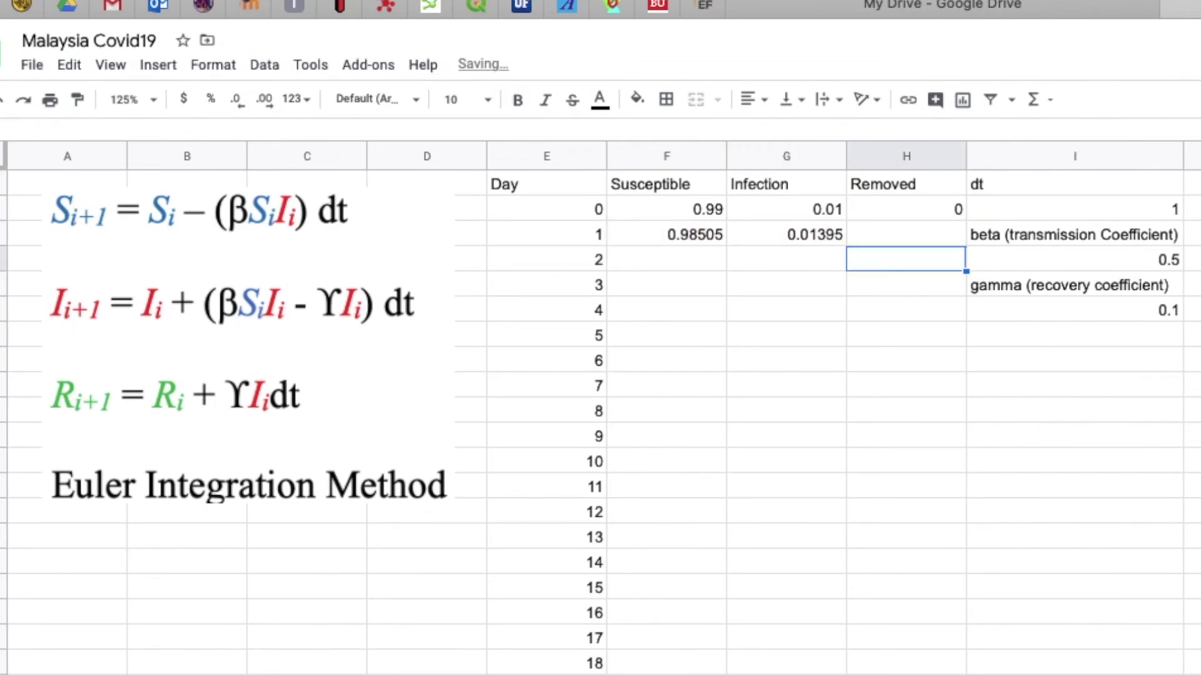
left_click(926, 236)
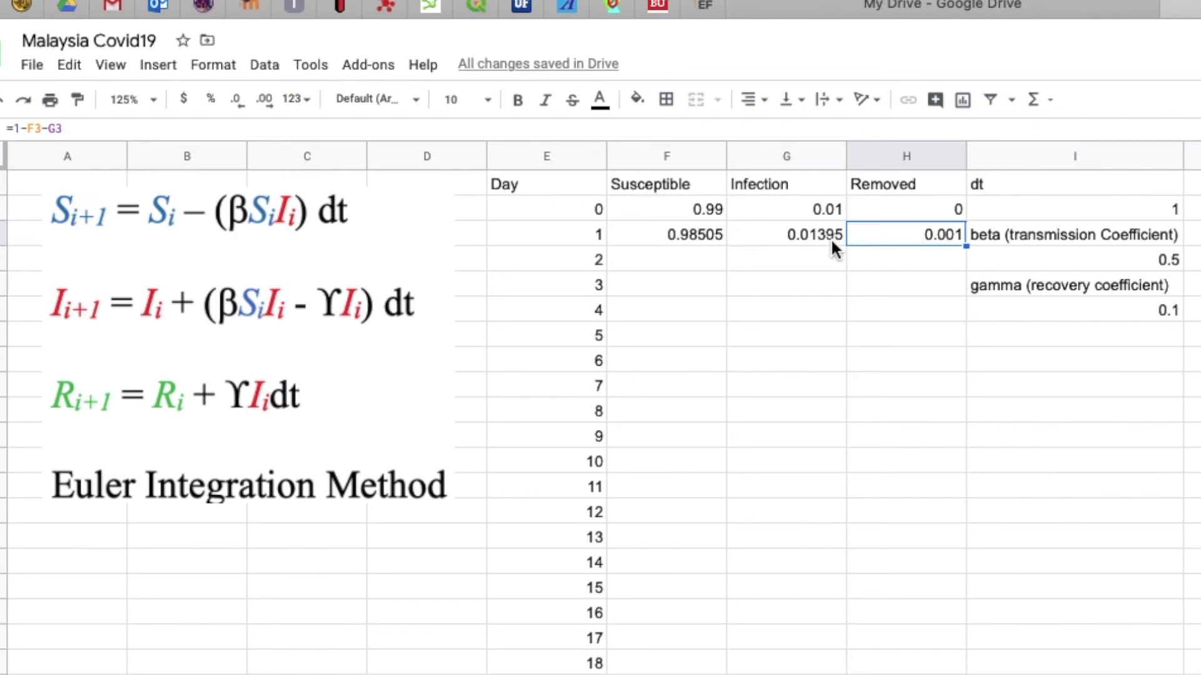
- Copy the day-1 Susceptible, Infection and Removed formulas in F3:H3 down to row 20
left_click(701, 234)
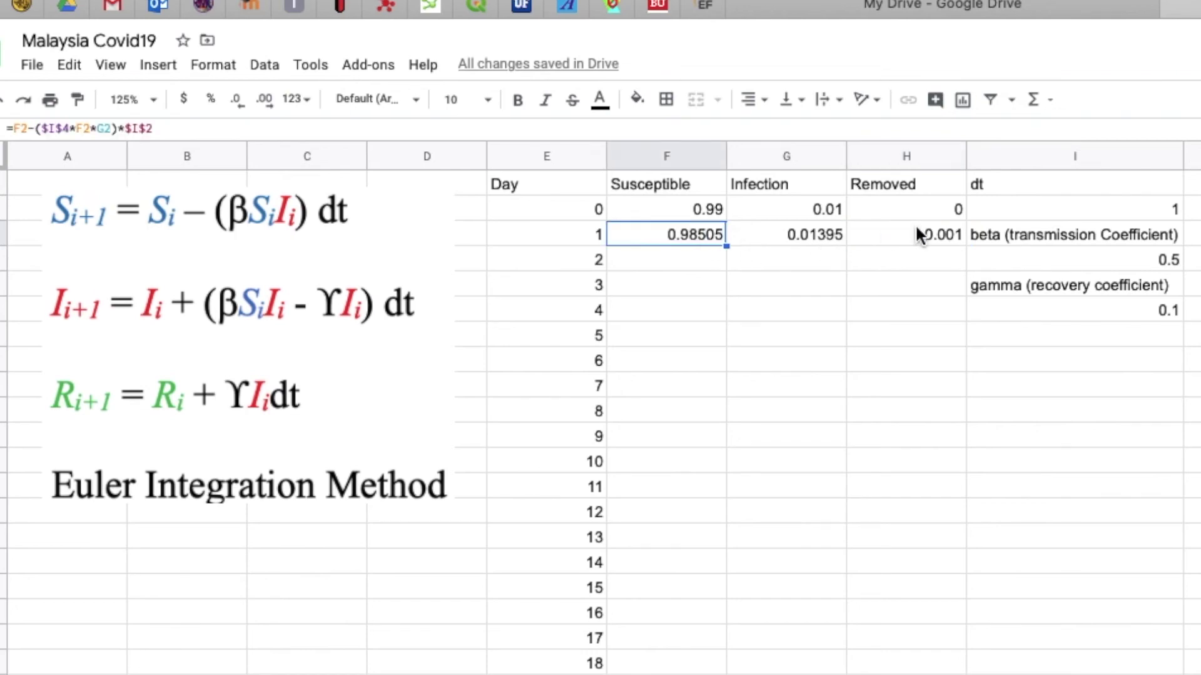
left_click(939, 238, "shift")
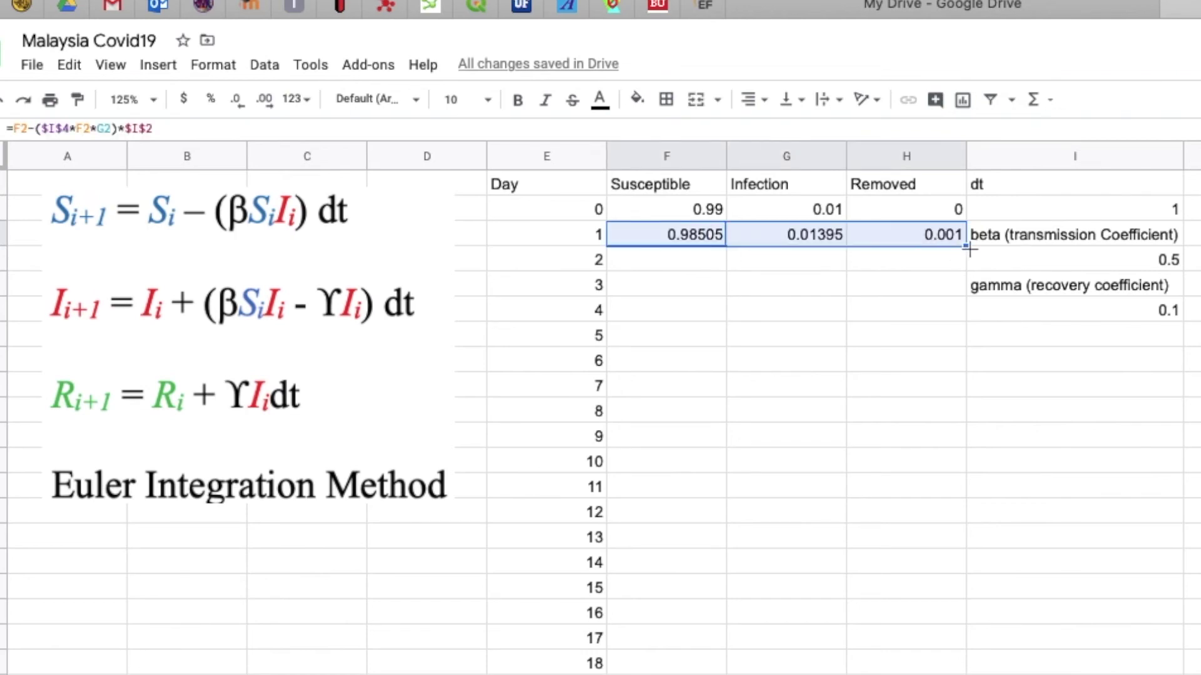
left_click_drag(967, 247, 947, 671)
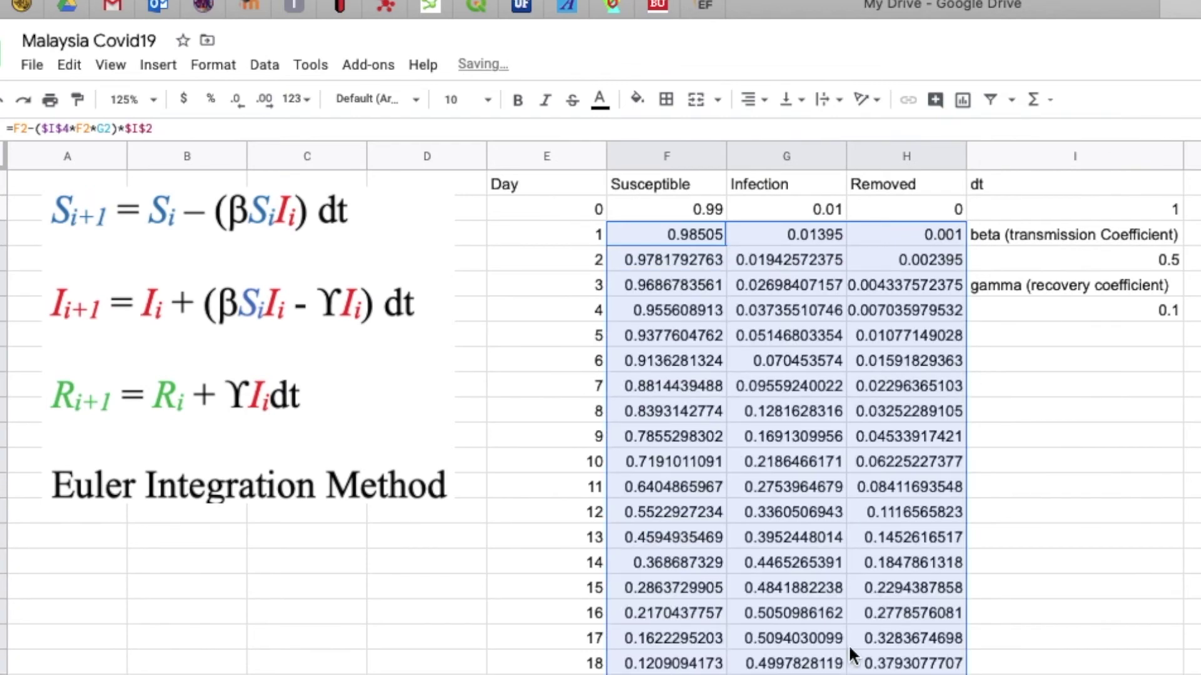
- Fill the Day and model formulas from row 21 down to row 41, ending at day 39
left_click(605, 672)
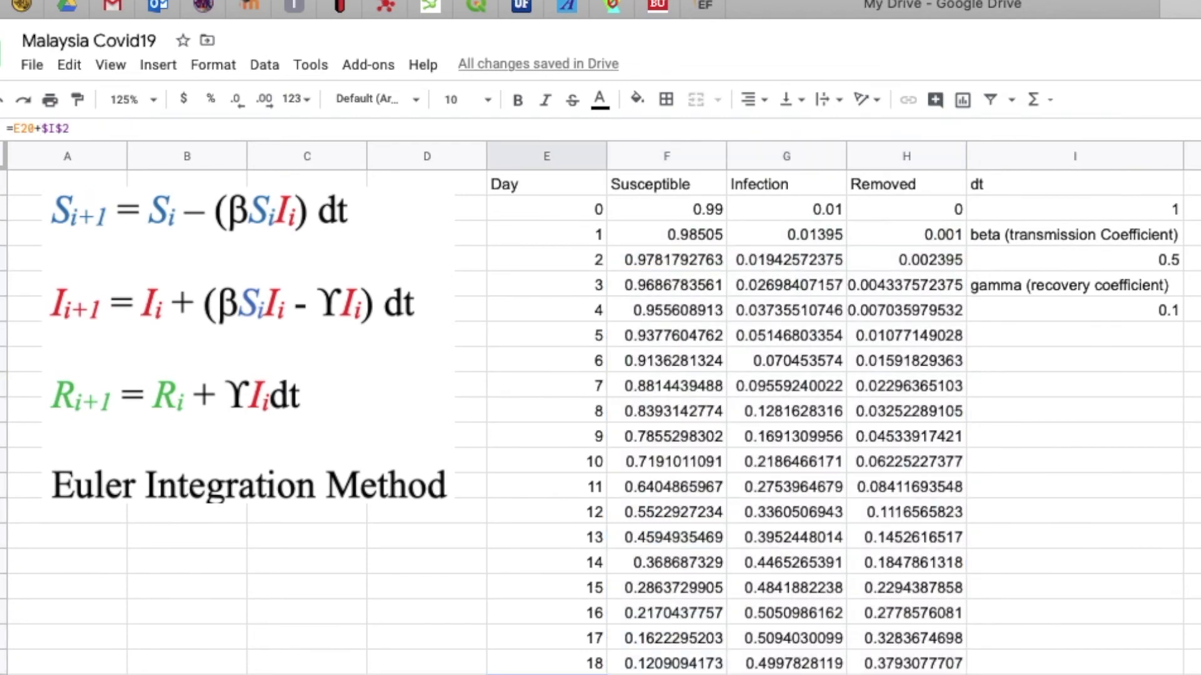
key("shift+Right")
key("shift+Right")
key("shift+Right")
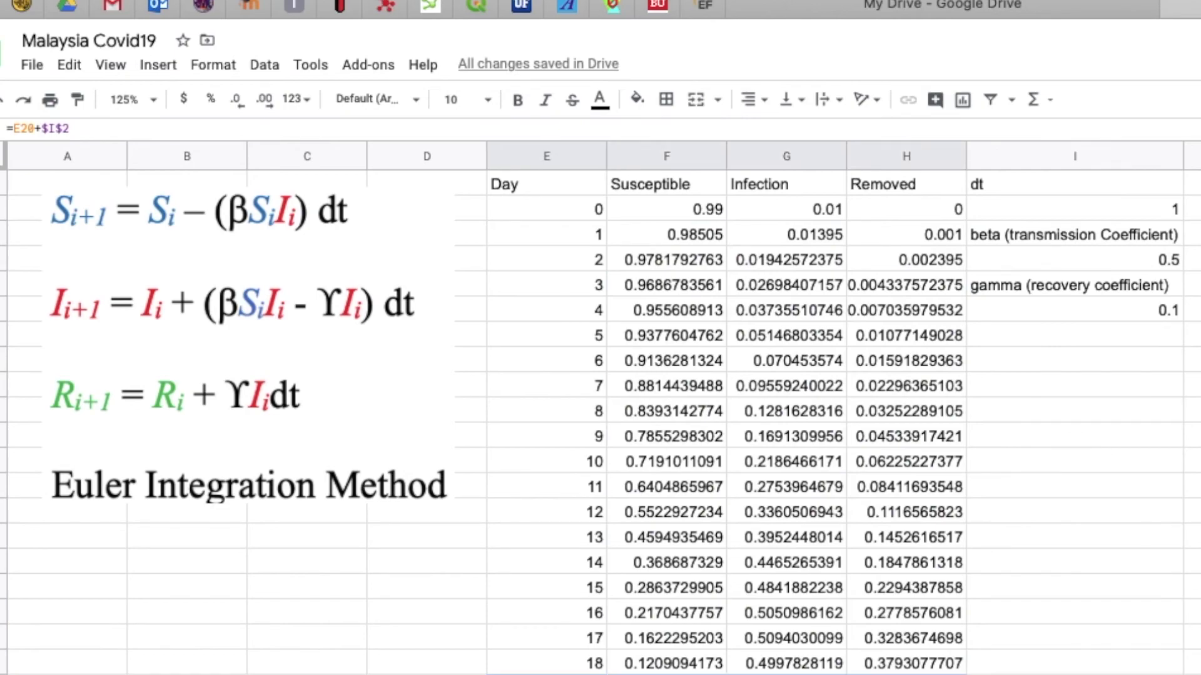
left_click_drag(966, 674, 952, 674)
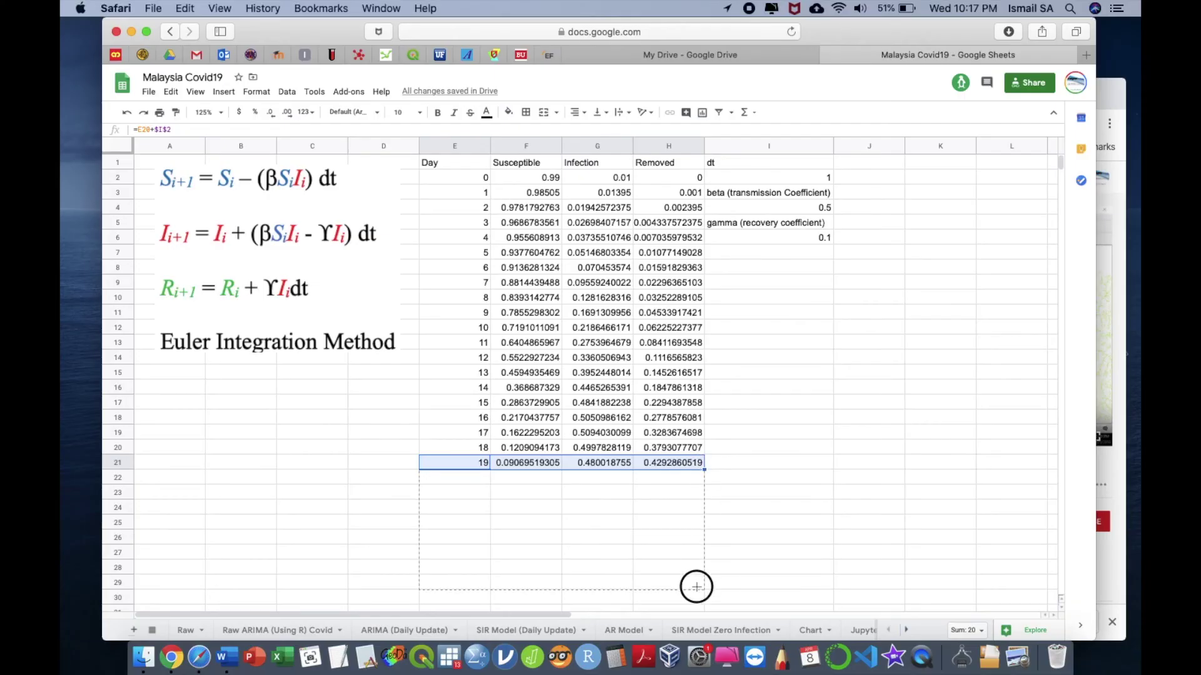
mouse_move(696, 586)
left_mouse_down()
mouse_move(694, 544)
mouse_move(698, 610)
left_mouse_up()
scroll(688, 531, "down", 5)
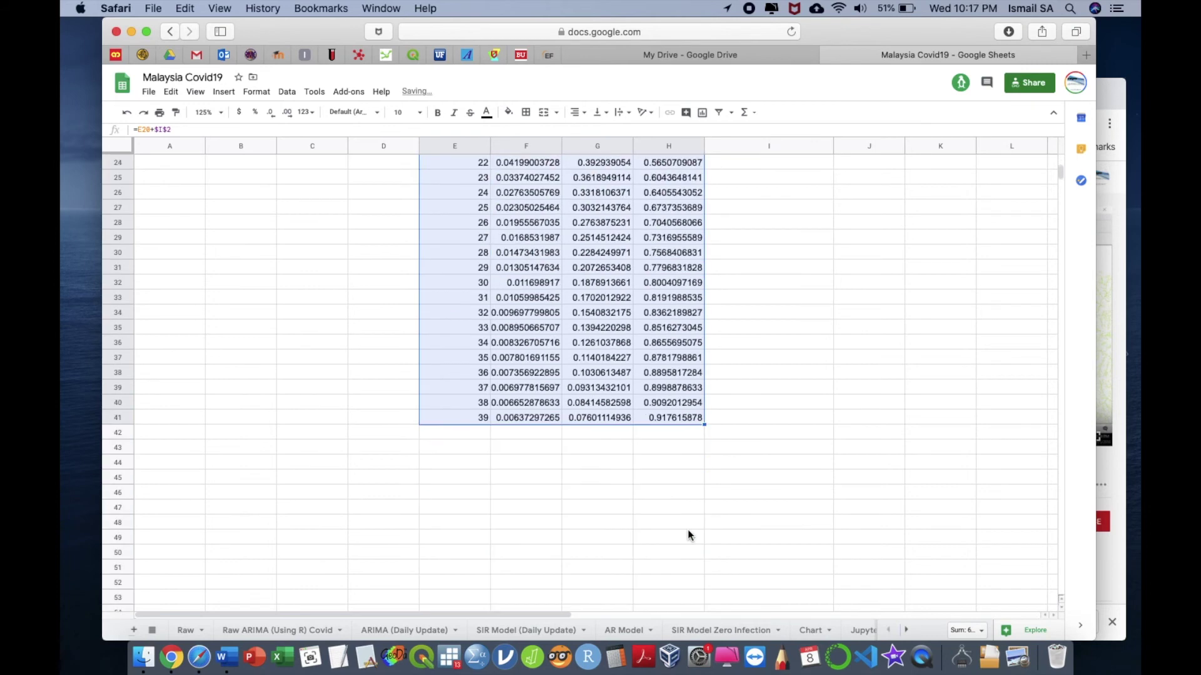
scroll(685, 448, "up", 2)
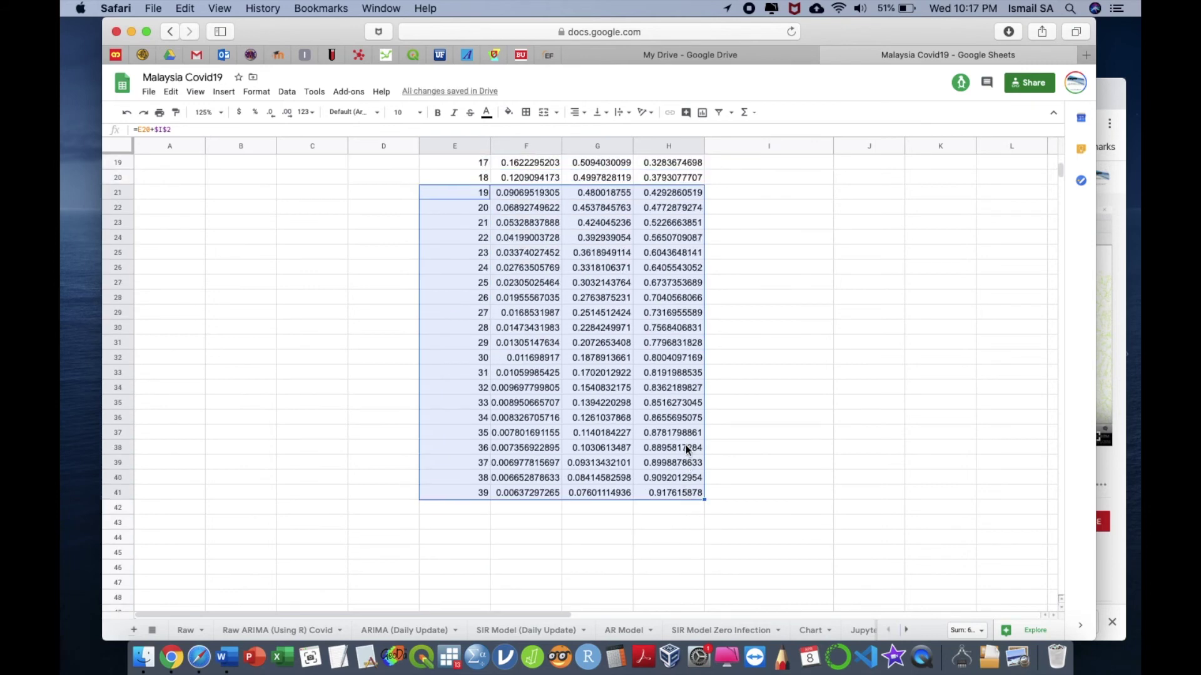
left_click(126, 418)
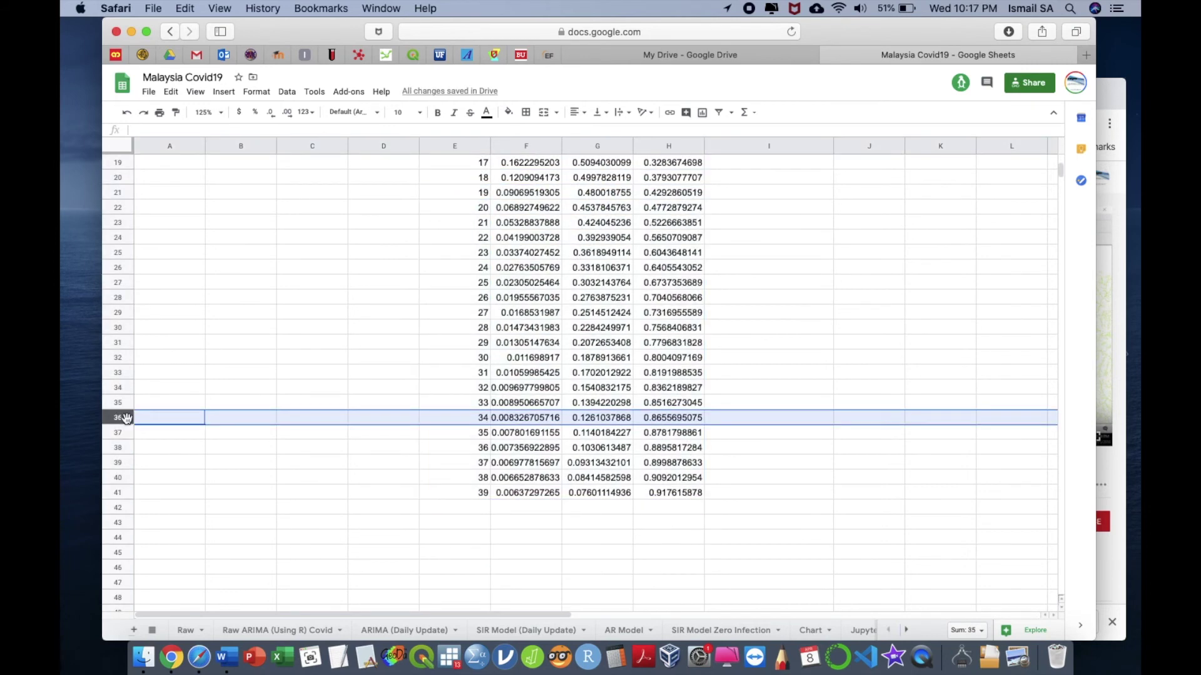
left_click(126, 492)
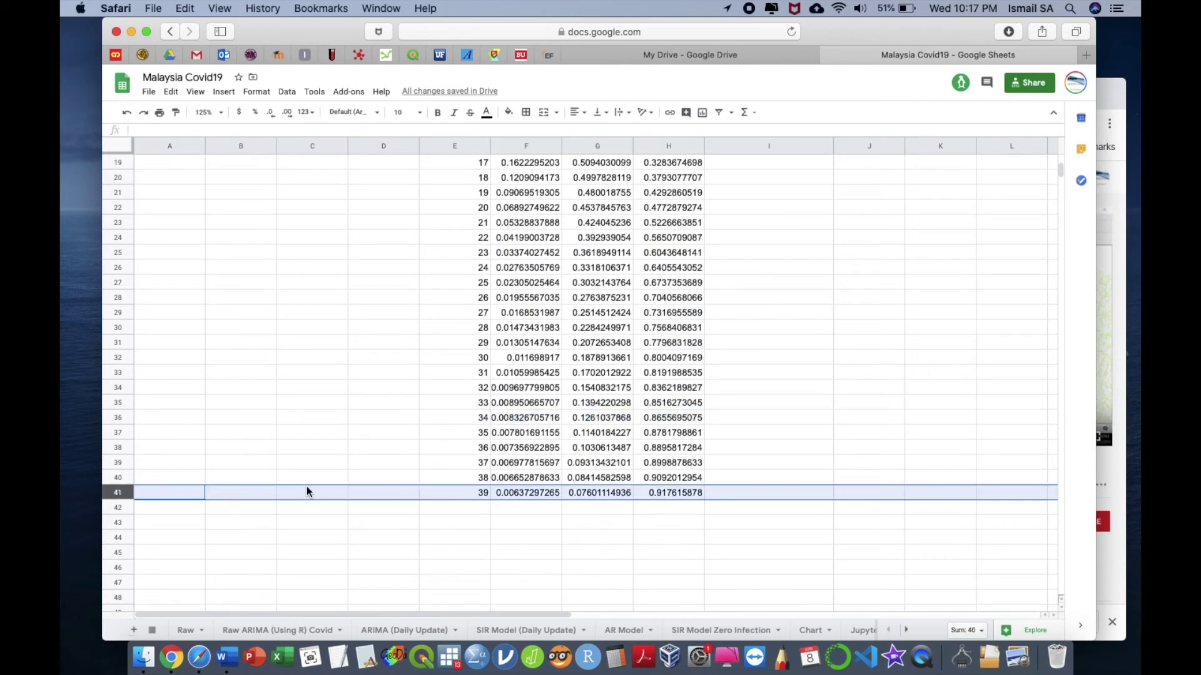
left_click(462, 491)
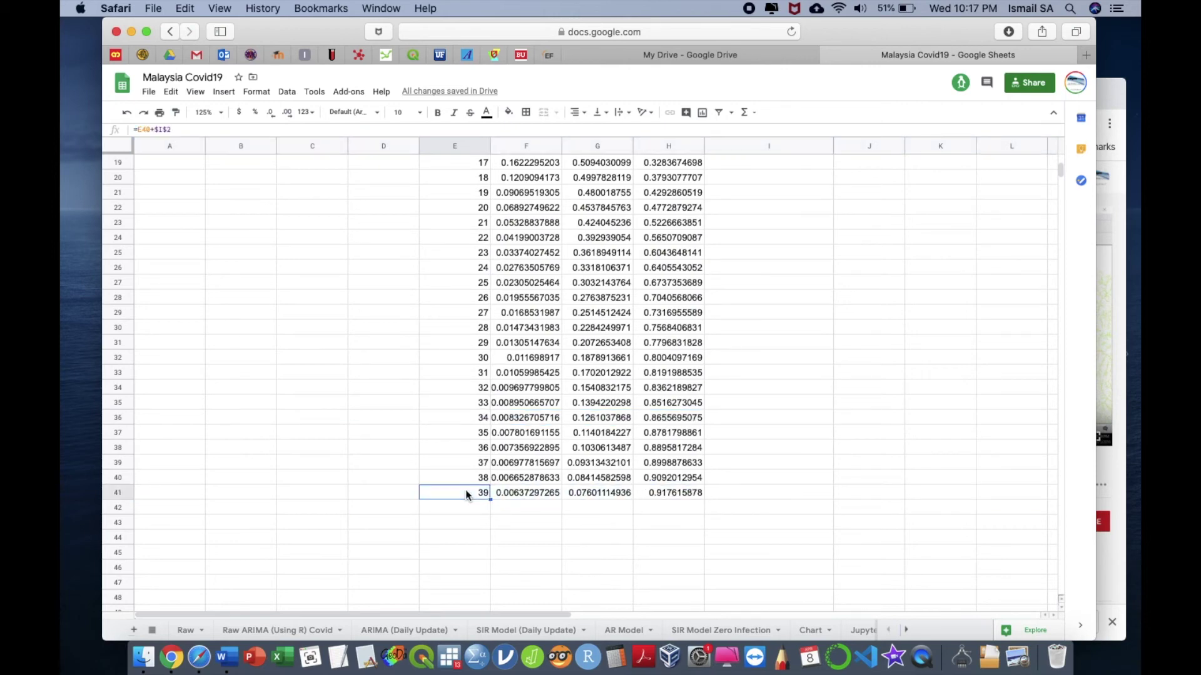
scroll(465, 490, "up", 6)
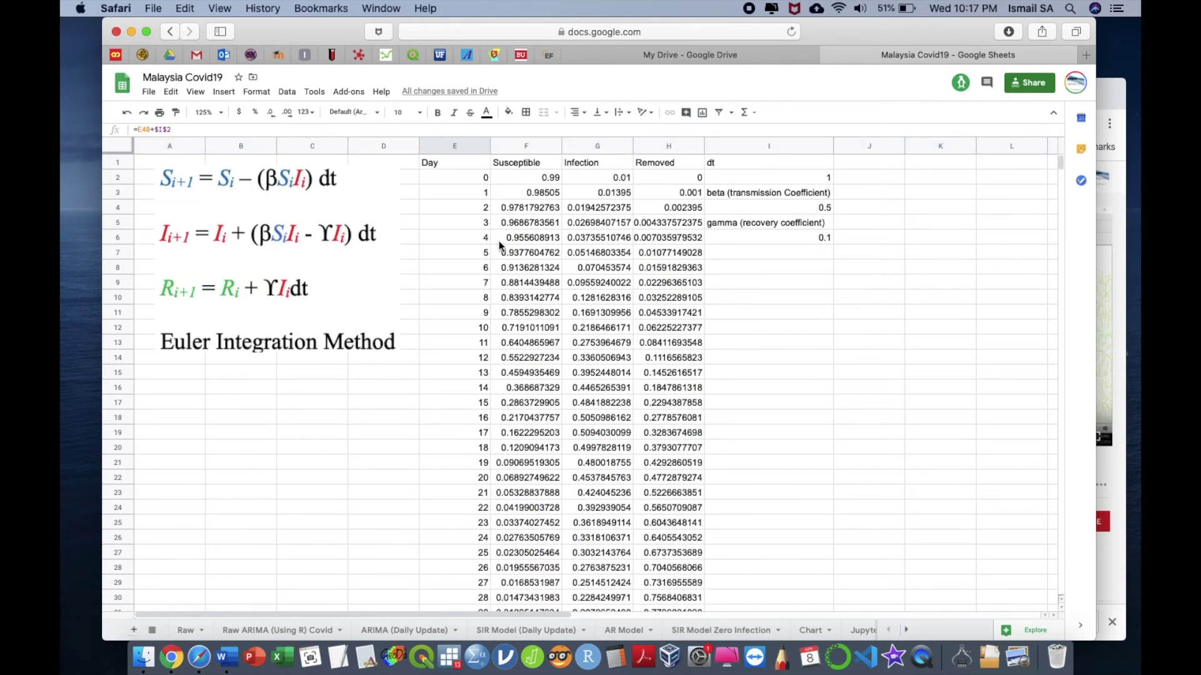
scroll(498, 241, "right", 4)
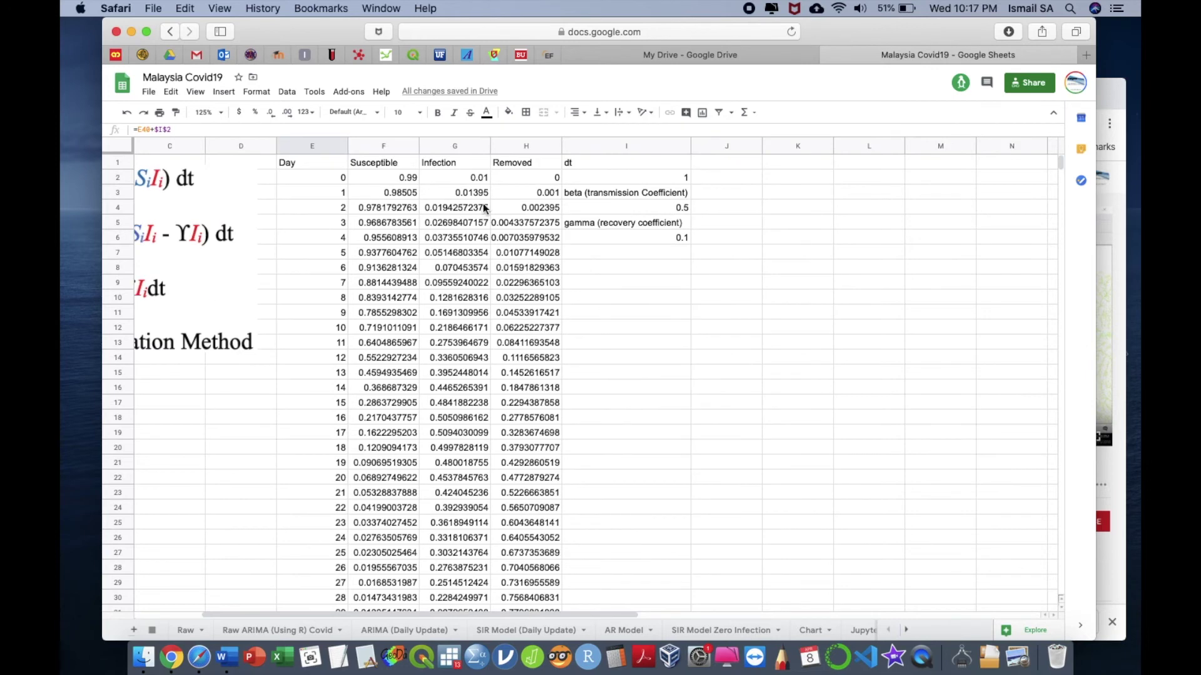
- Insert a line chart of columns E–H (Day, Susceptible, Infection, Removed) and move it over columns I–M
left_click(340, 146)
left_click(315, 146)
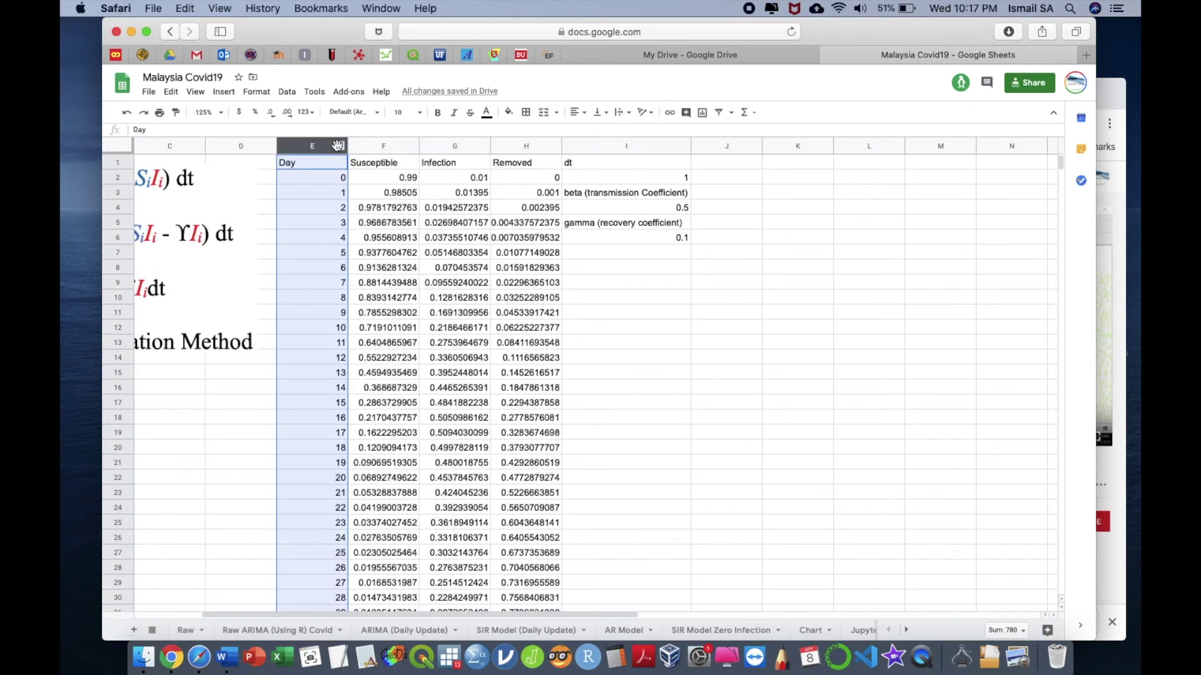
left_click(531, 145, "shift")
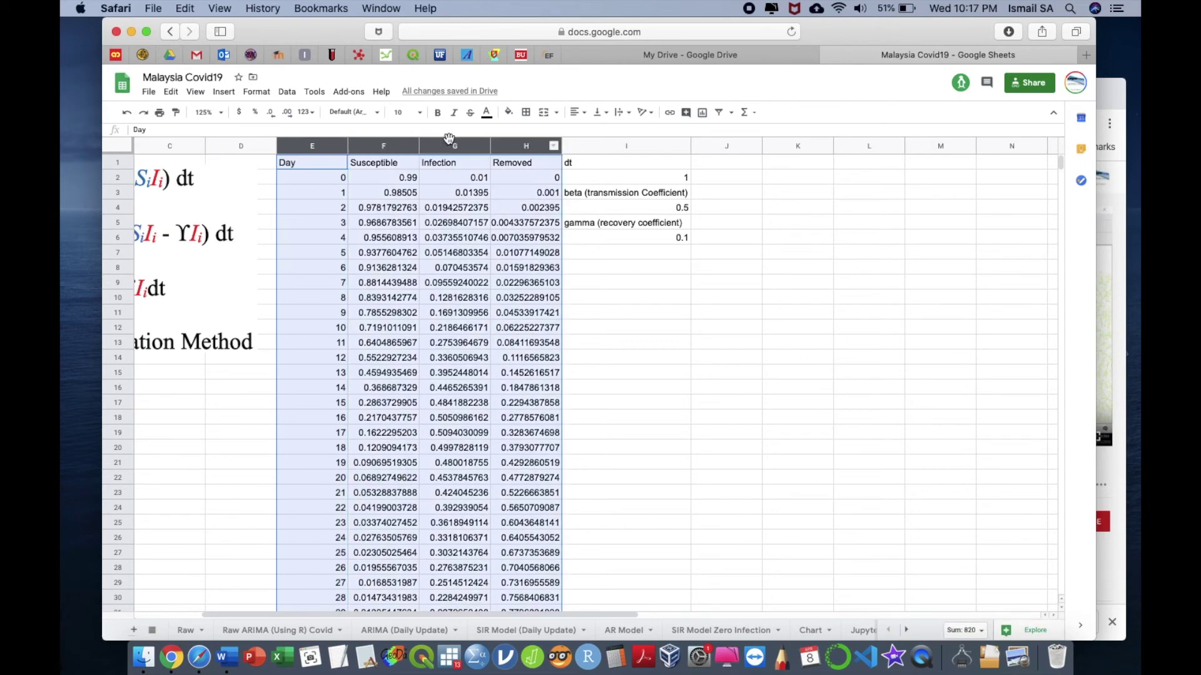
left_click(224, 93)
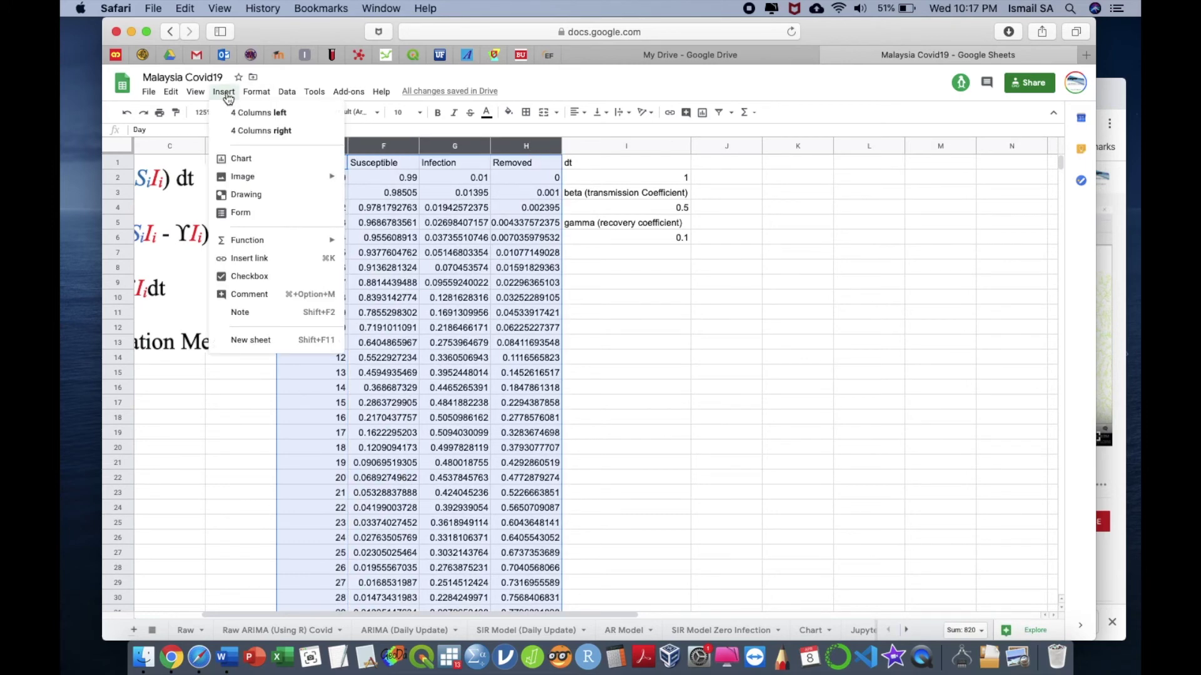
key("Escape")
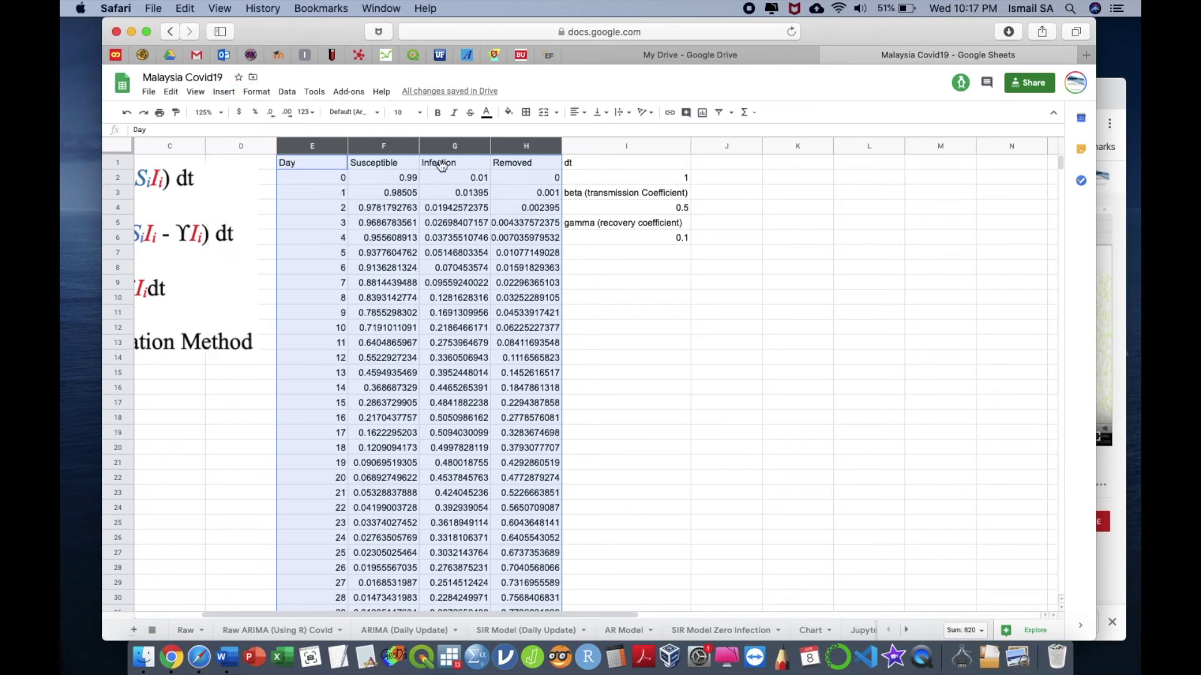
left_click(703, 111)
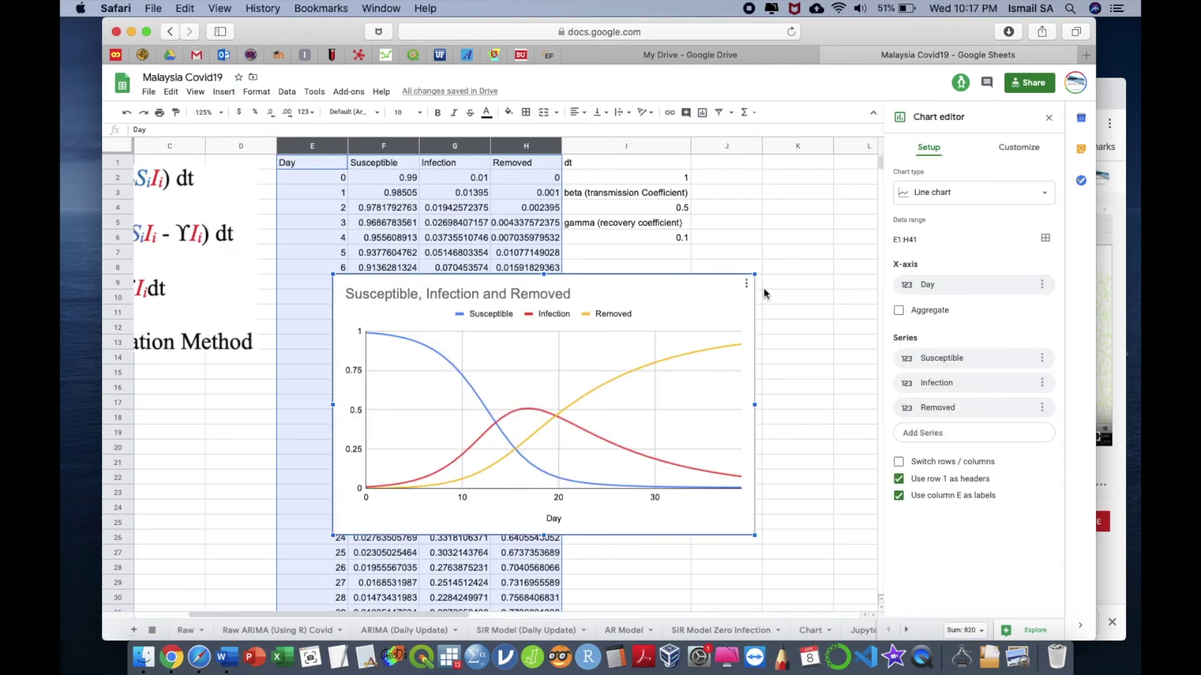
left_click(1048, 118)
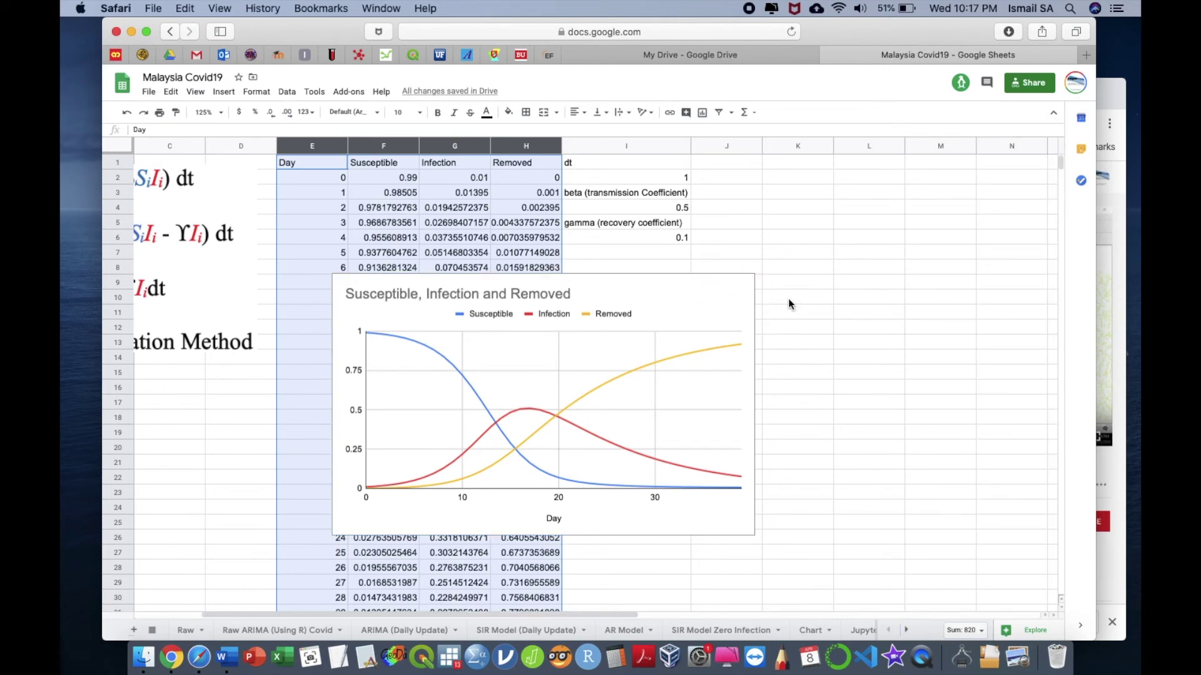
left_click(719, 289)
left_click_drag(694, 285, 951, 319)
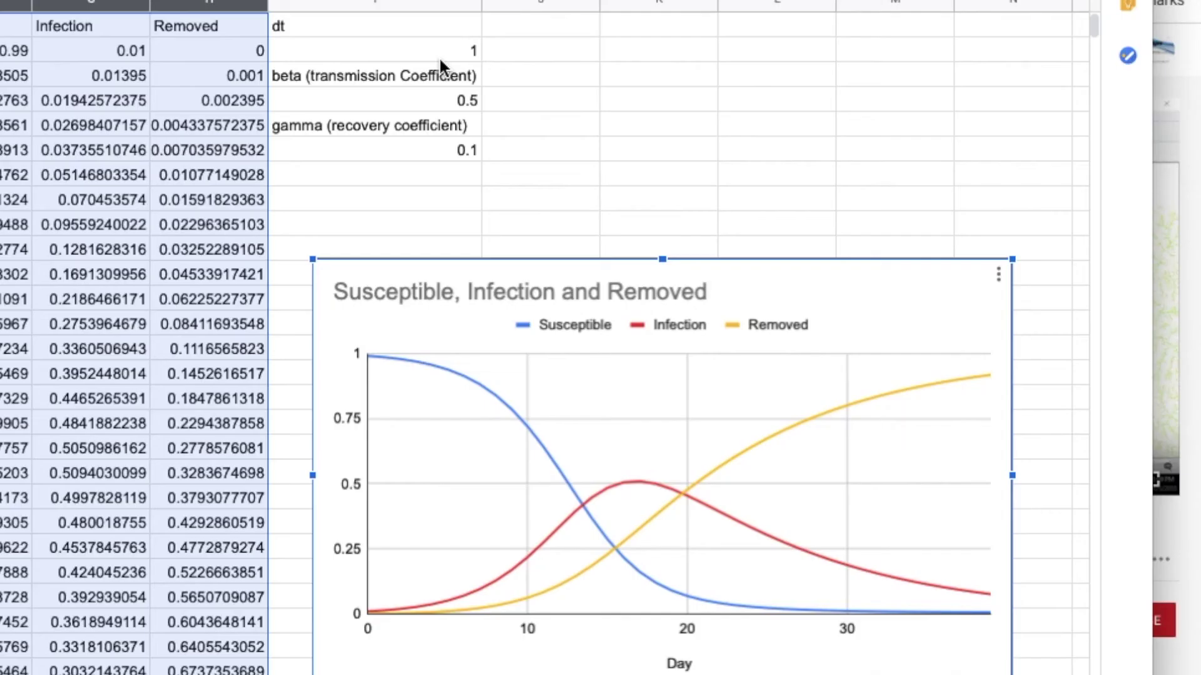
- Change the time step dt to 0.5
left_click(675, 180)
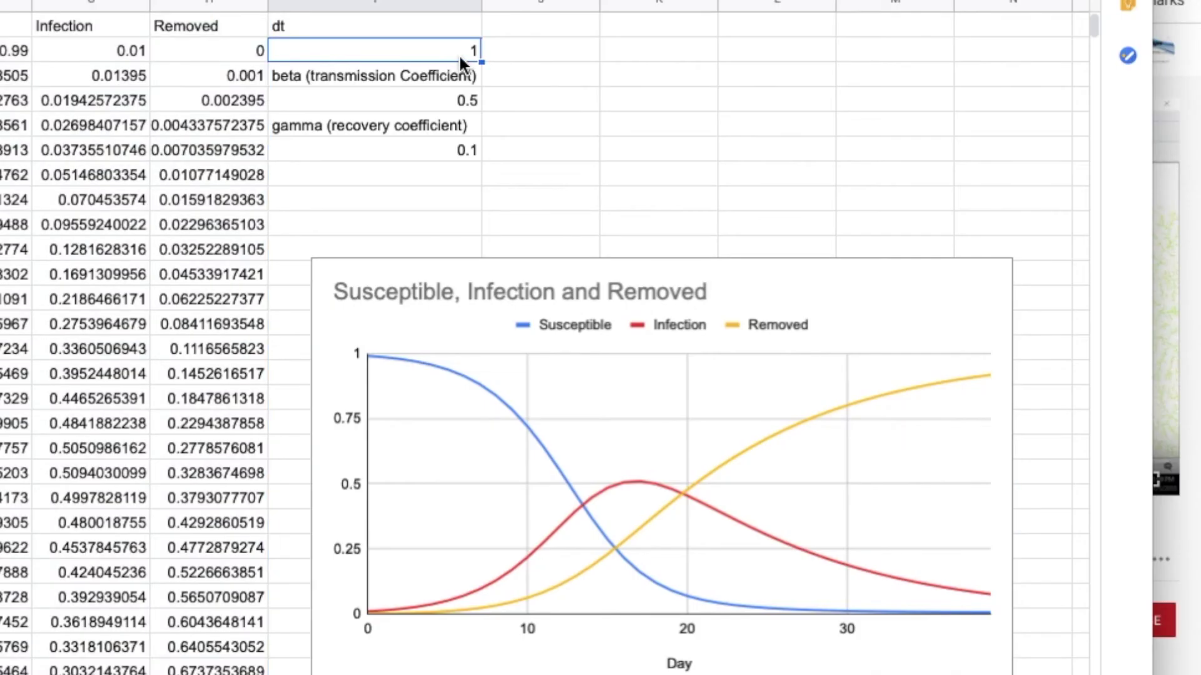
type("0.5")
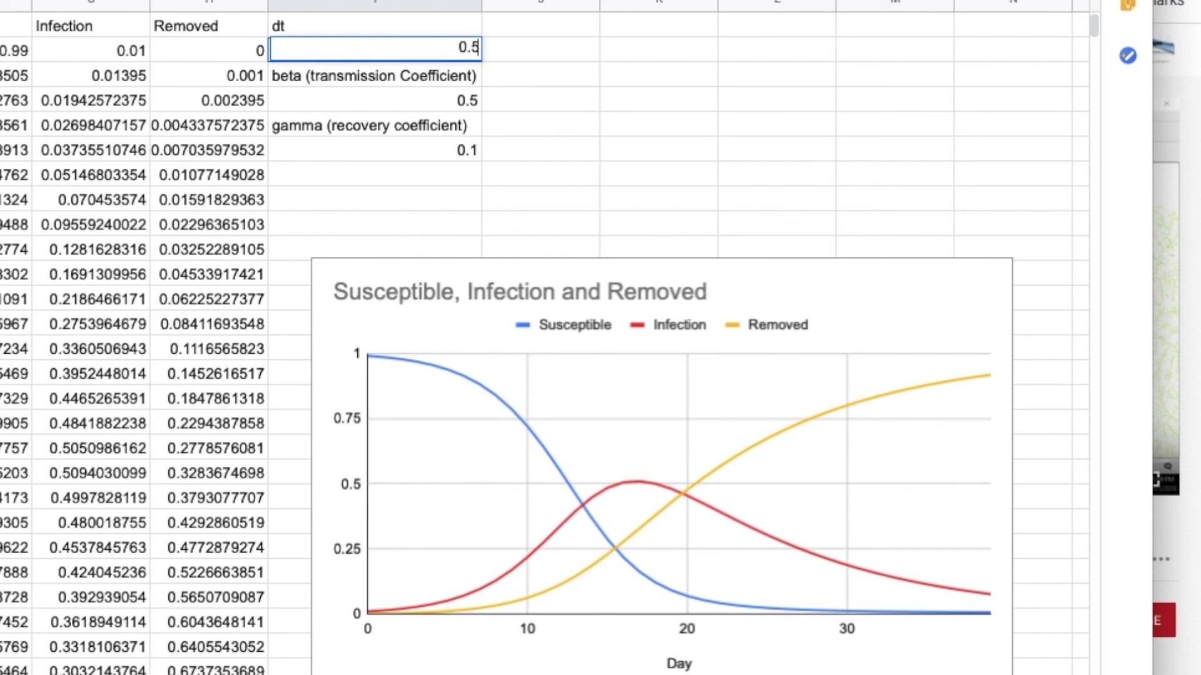
key("Return")
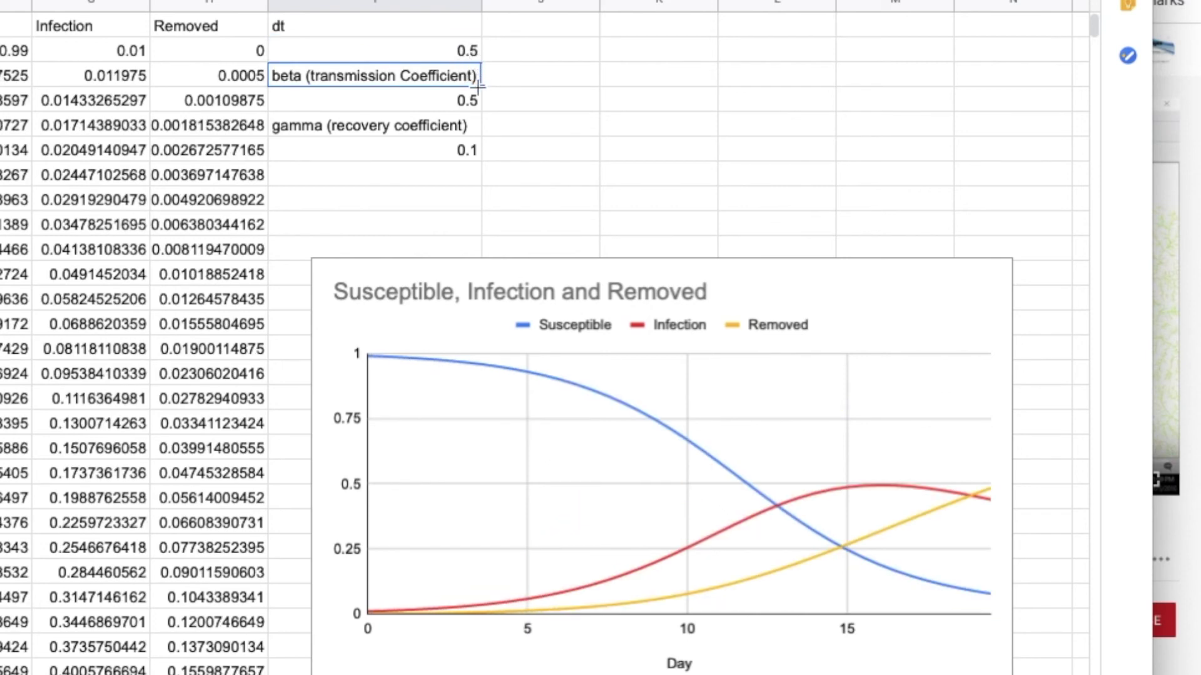
- Set the transmission coefficient beta to 0.06, correcting mistyped characters along the way
double_click(475, 99)
key("BackSpace")
key("BackSpace")
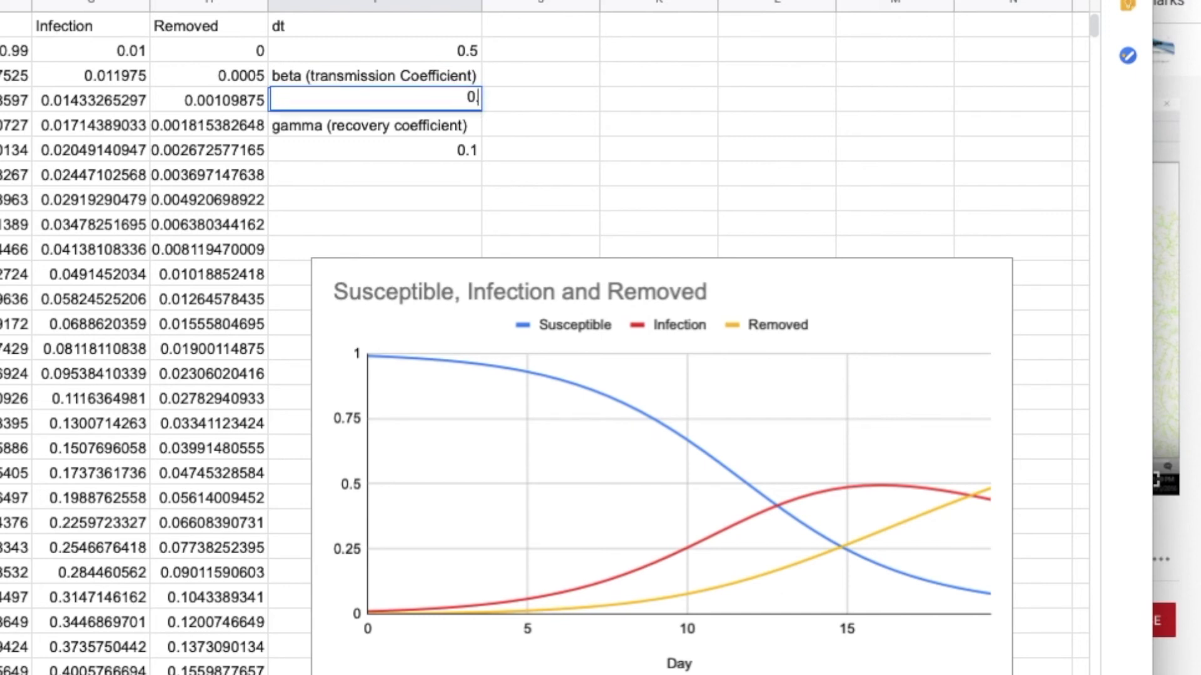
type("0")
key("BackSpace")
type(".")
key("BackSpace")
type("06")
key("Return")
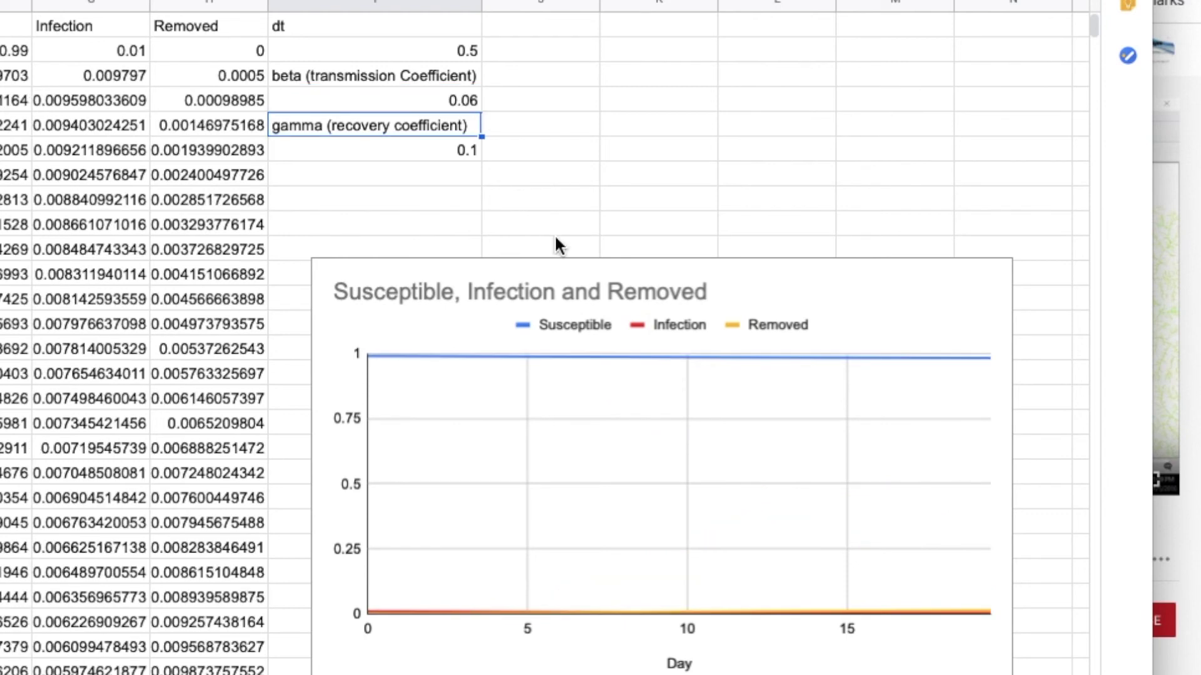
- Set dt to 0.25 and beta to 2
double_click(464, 48)
key("BackSpace")
key("BackSpace")
type(".25")
key("Return")
left_click(474, 100)
type("2")
key("Return")
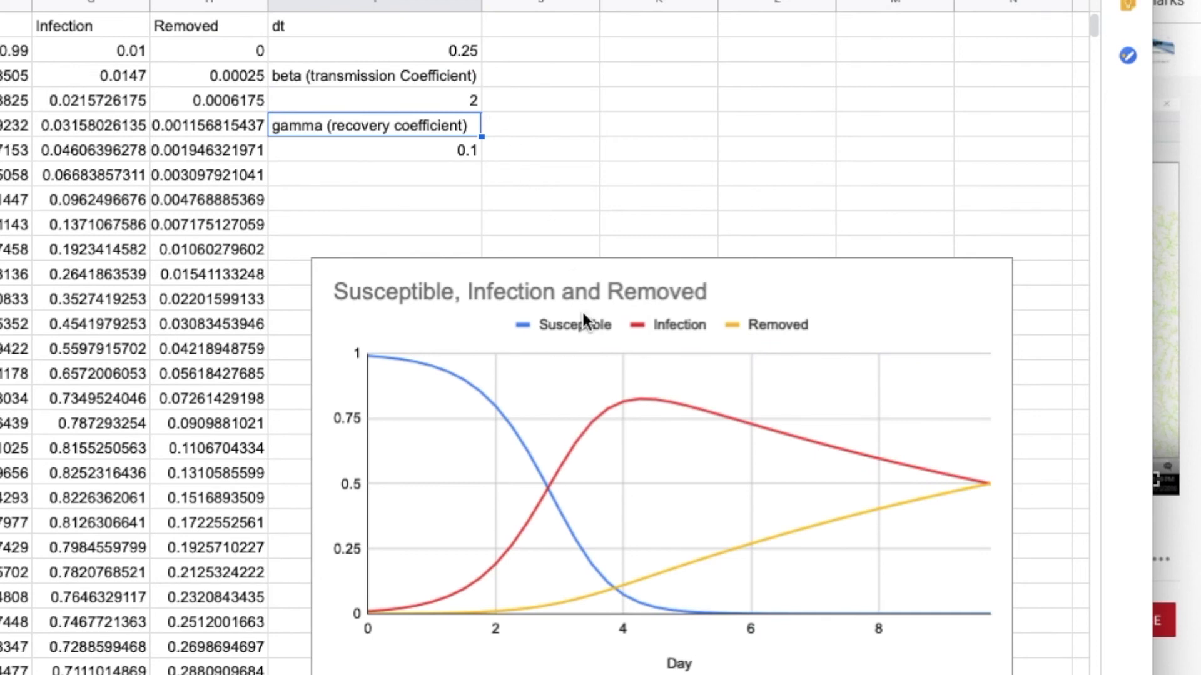
- Replace the gamma value 0.1 with 0.7
left_click(443, 158)
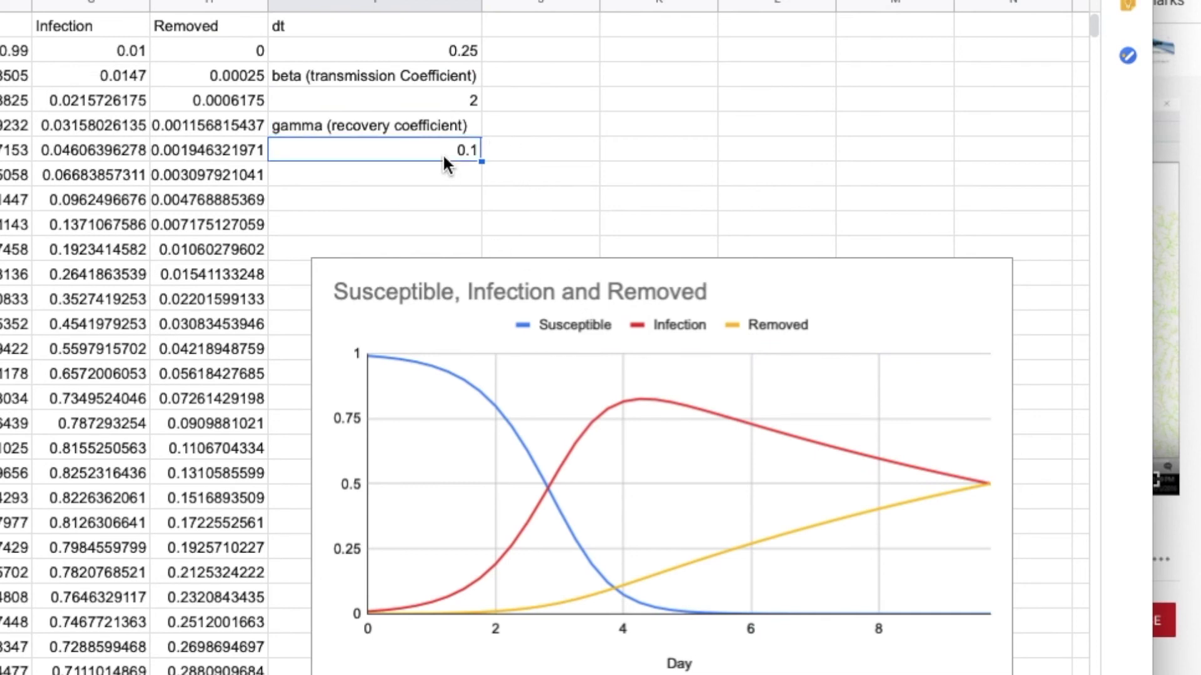
key("Delete")
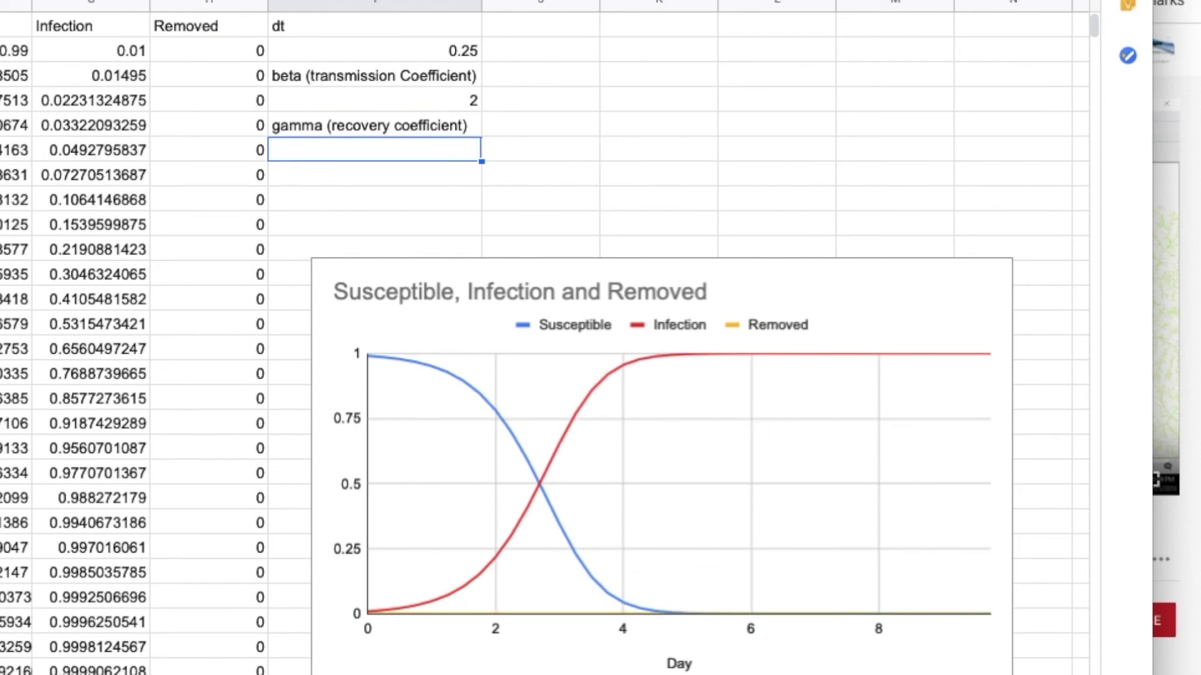
type("0.")
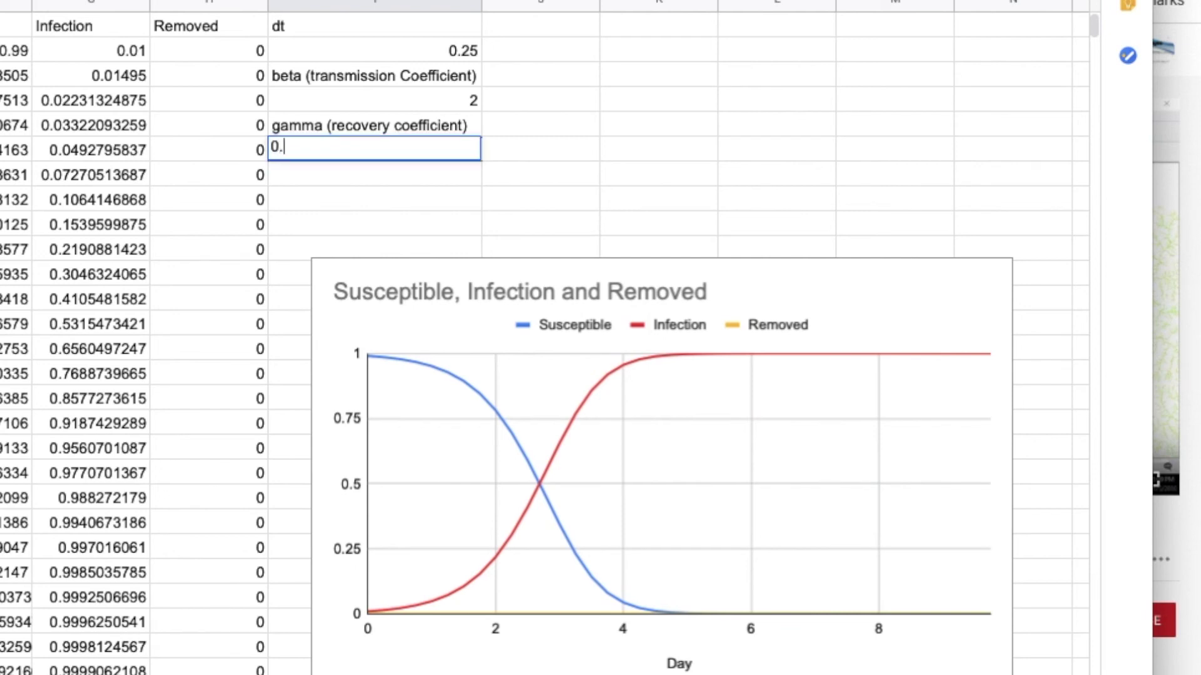
type("7")
key("Return")
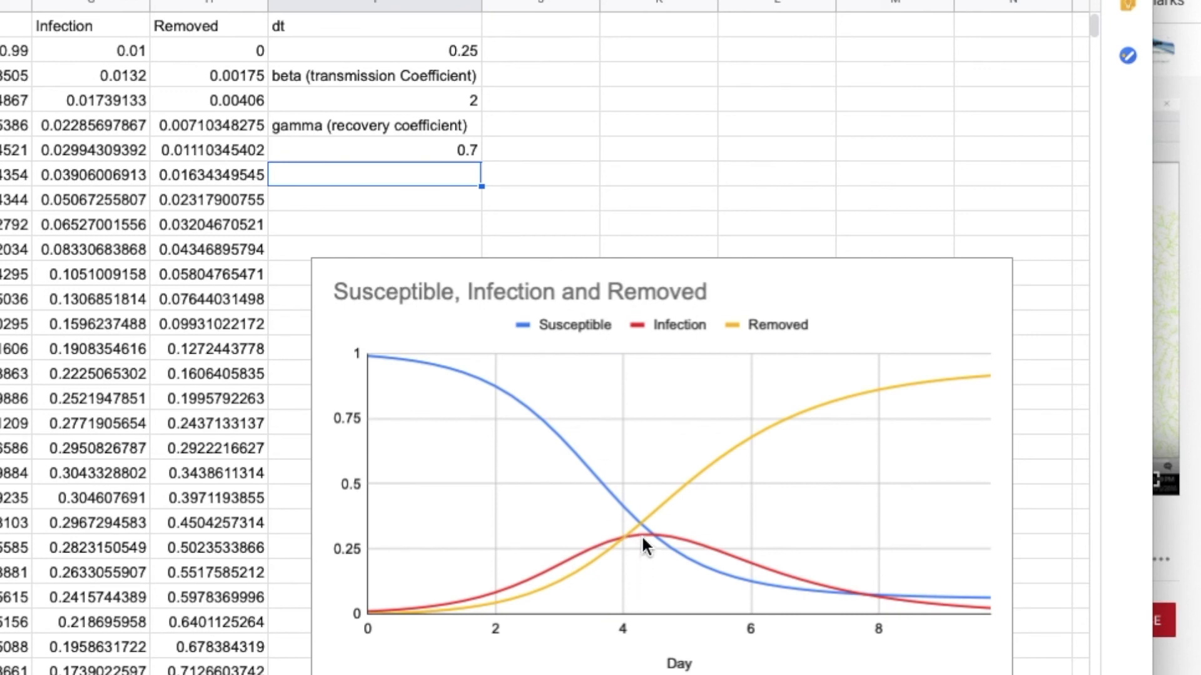
left_click(557, 20)
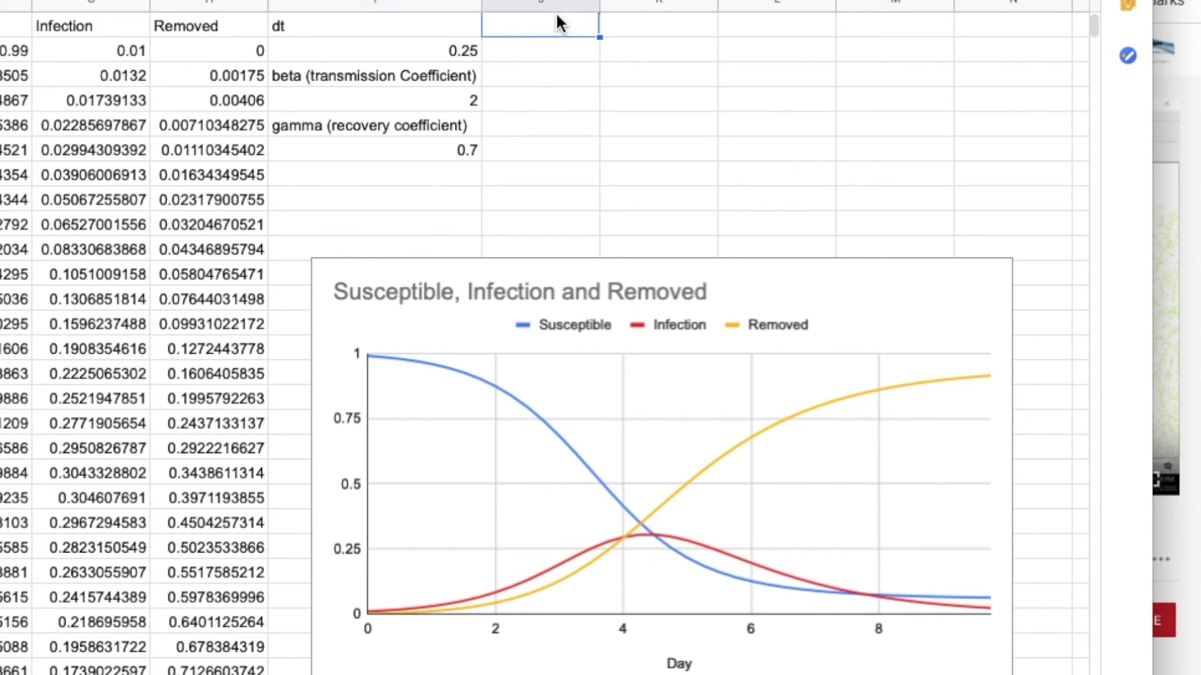
- Type the label Peak in J1 and enter =MAX(G:G) in J2 beneath it
type("Peak")
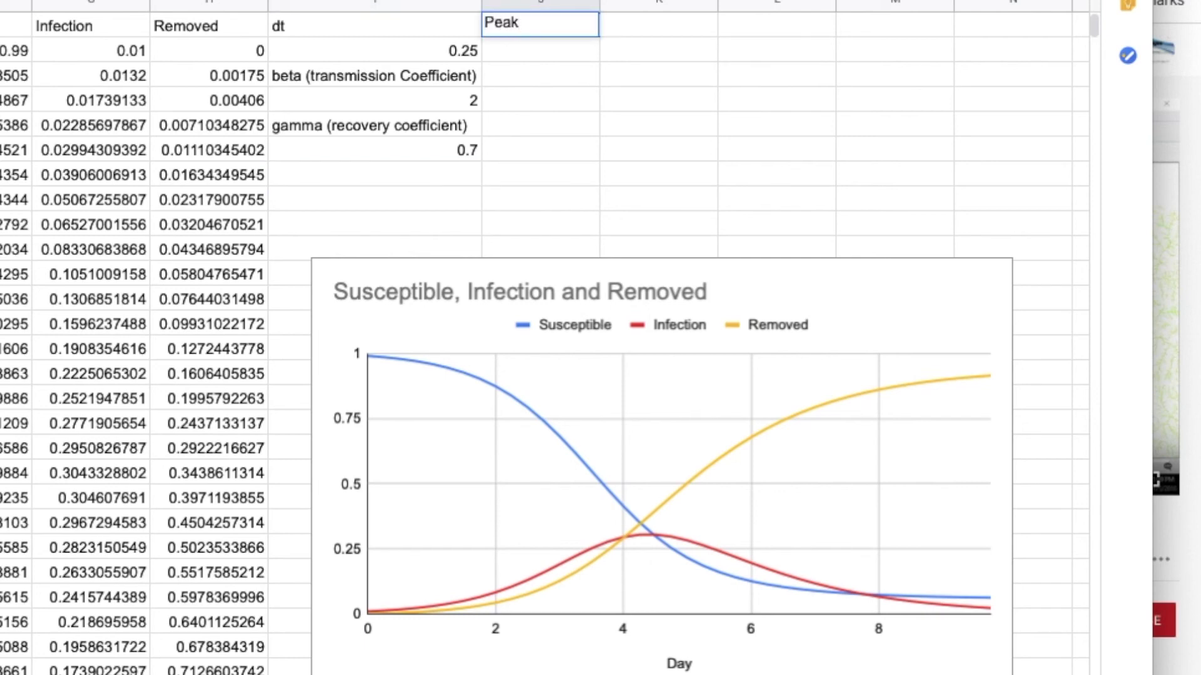
left_click(561, 55)
type("=Mac")
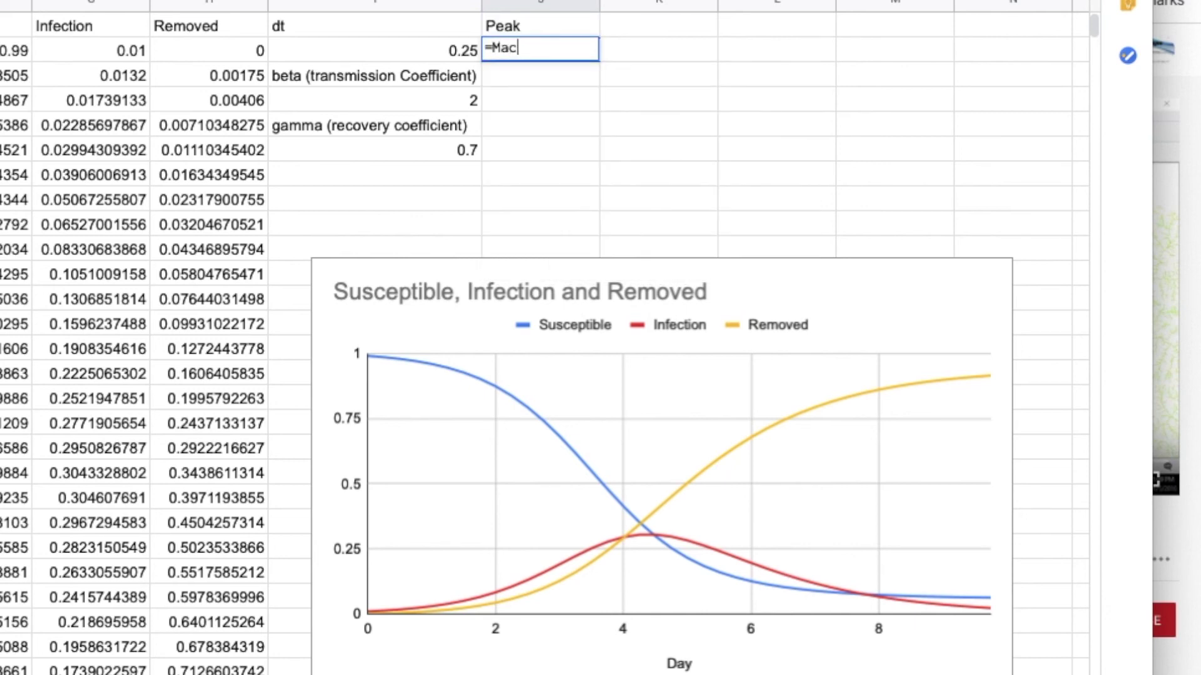
key("BackSpace")
type("x")
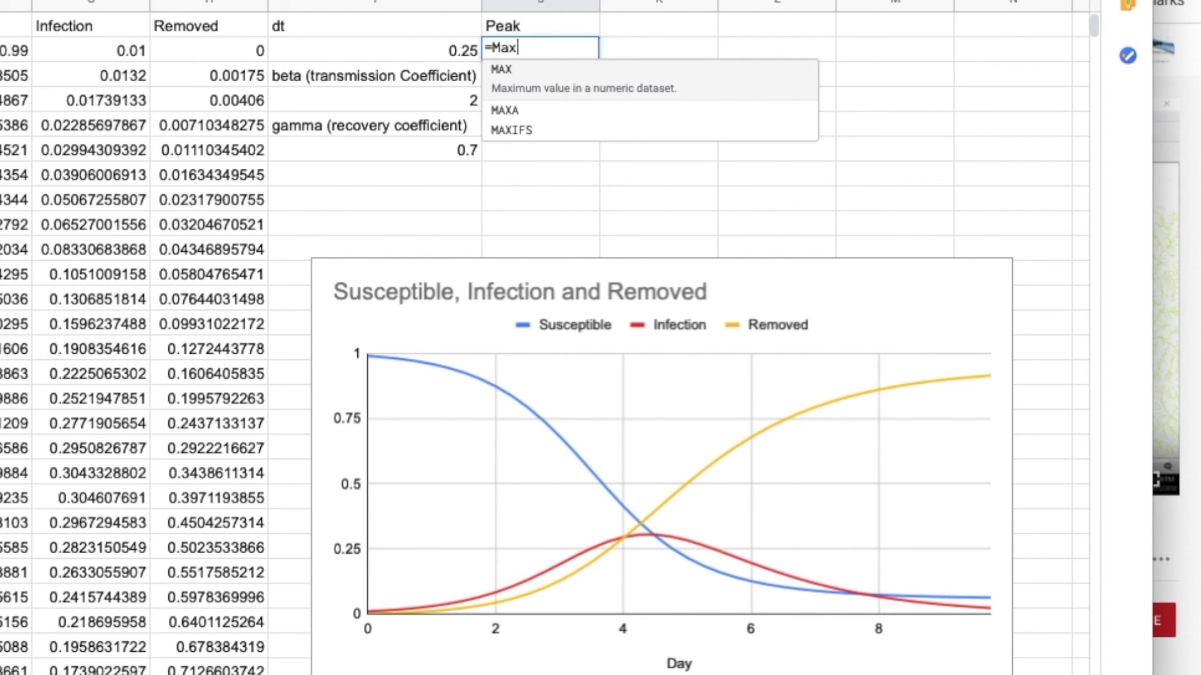
type("(")
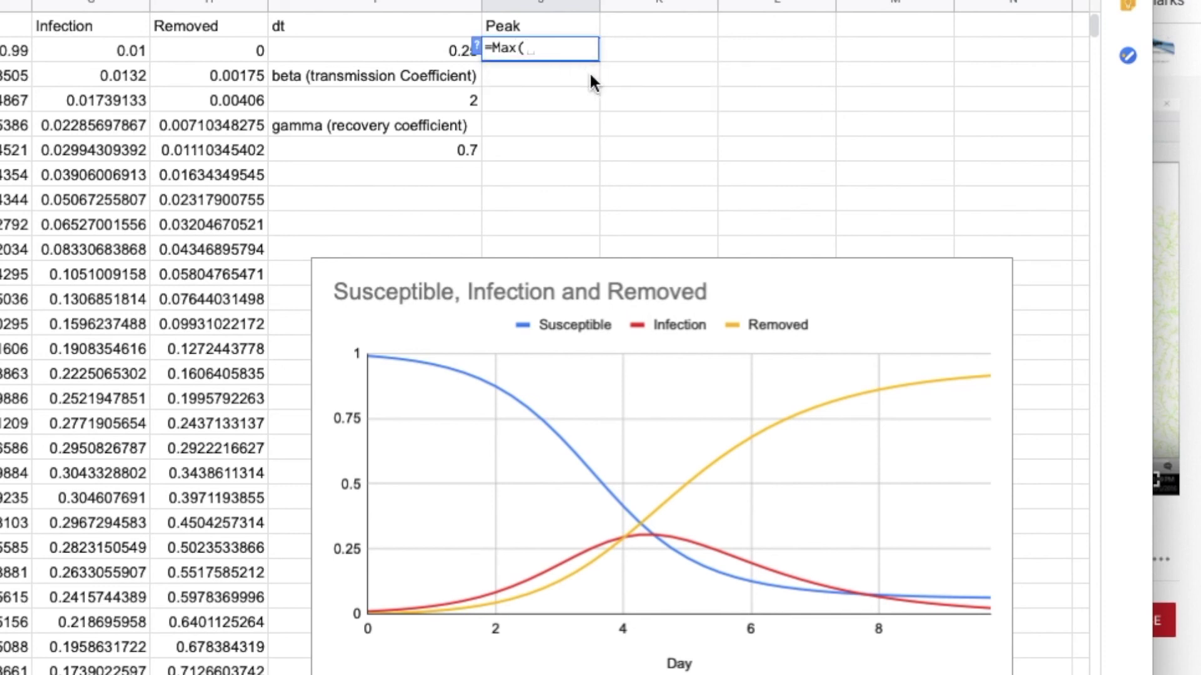
left_click(69, 3)
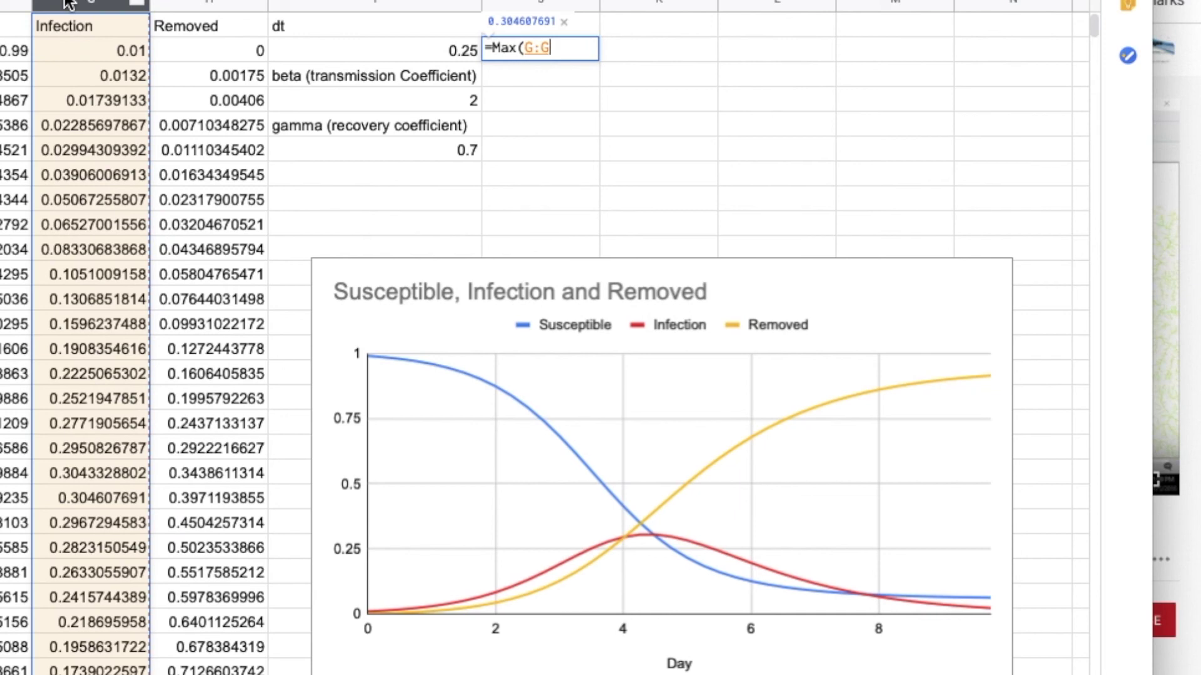
type(")")
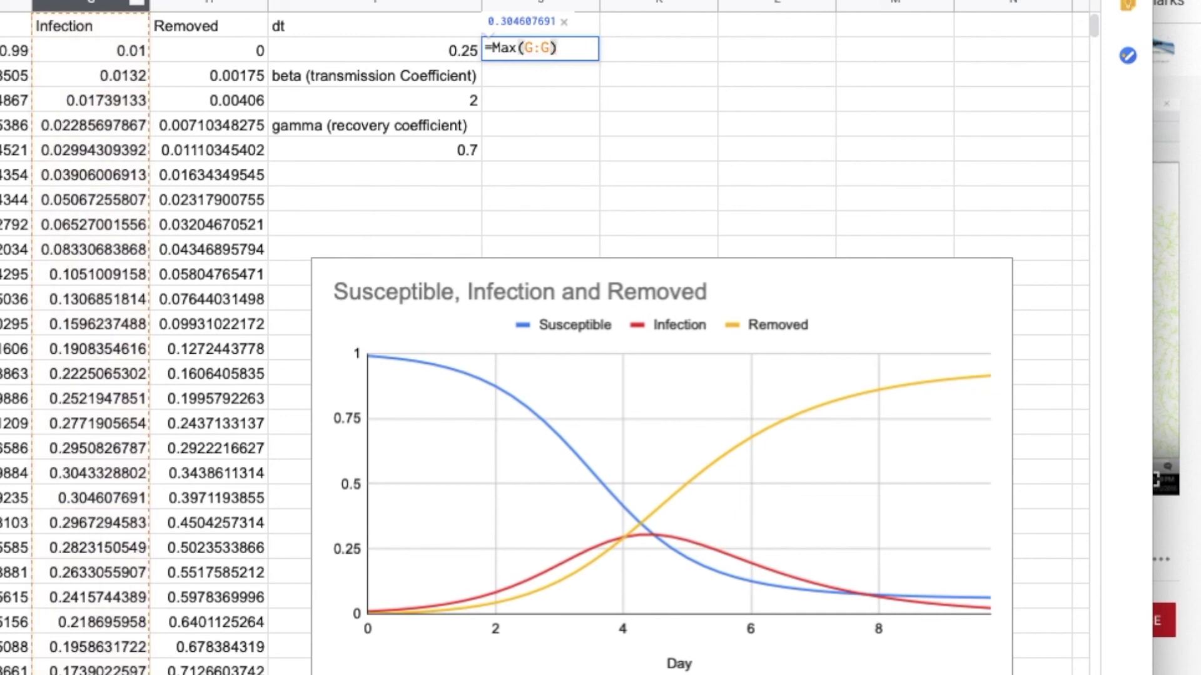
key("Return")
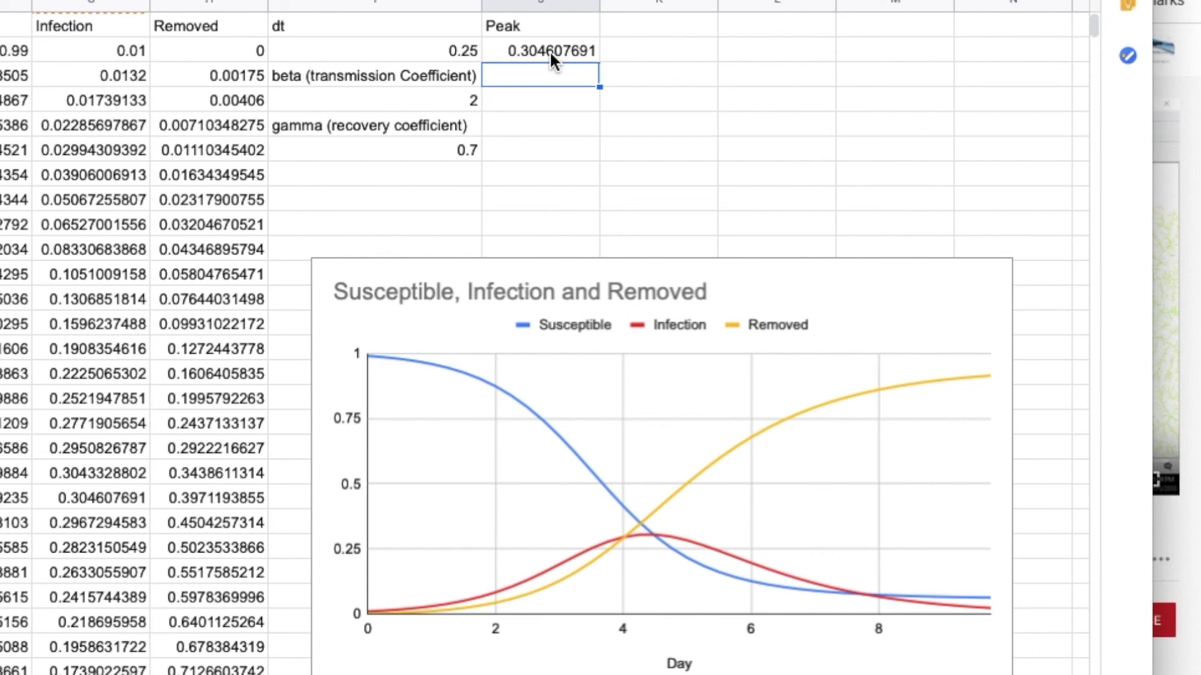
left_click(461, 104)
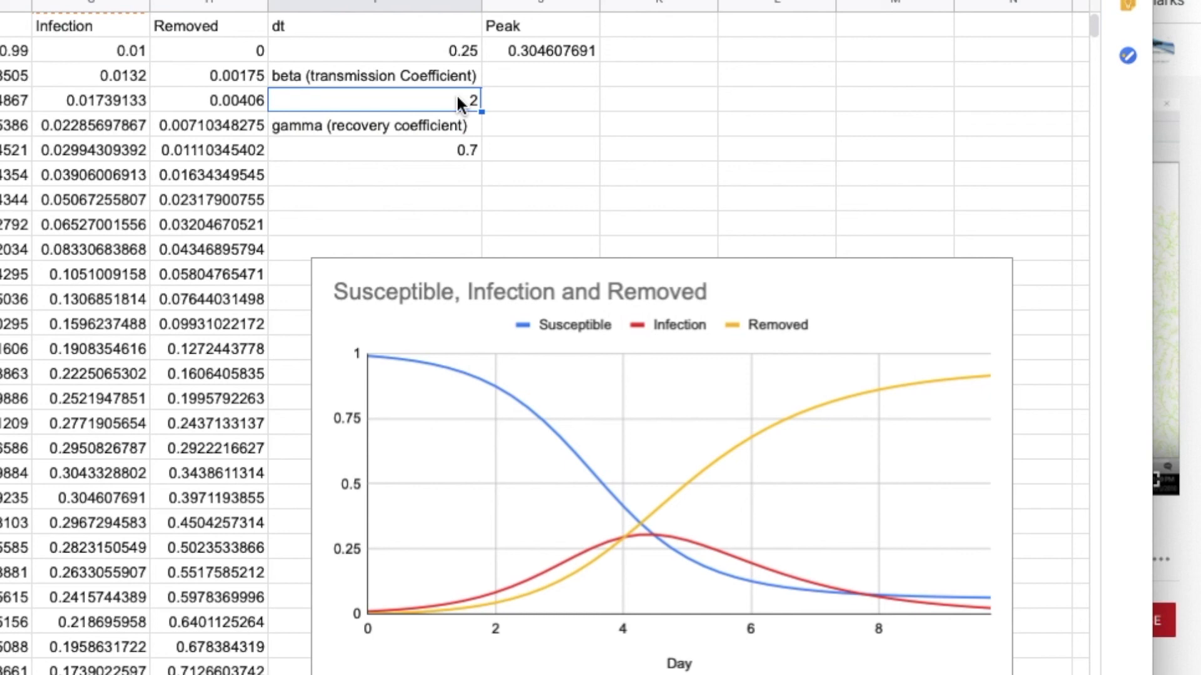
- Try beta values of 1, then 0.8, and finally 0.5, watching the Peak drop
type("1")
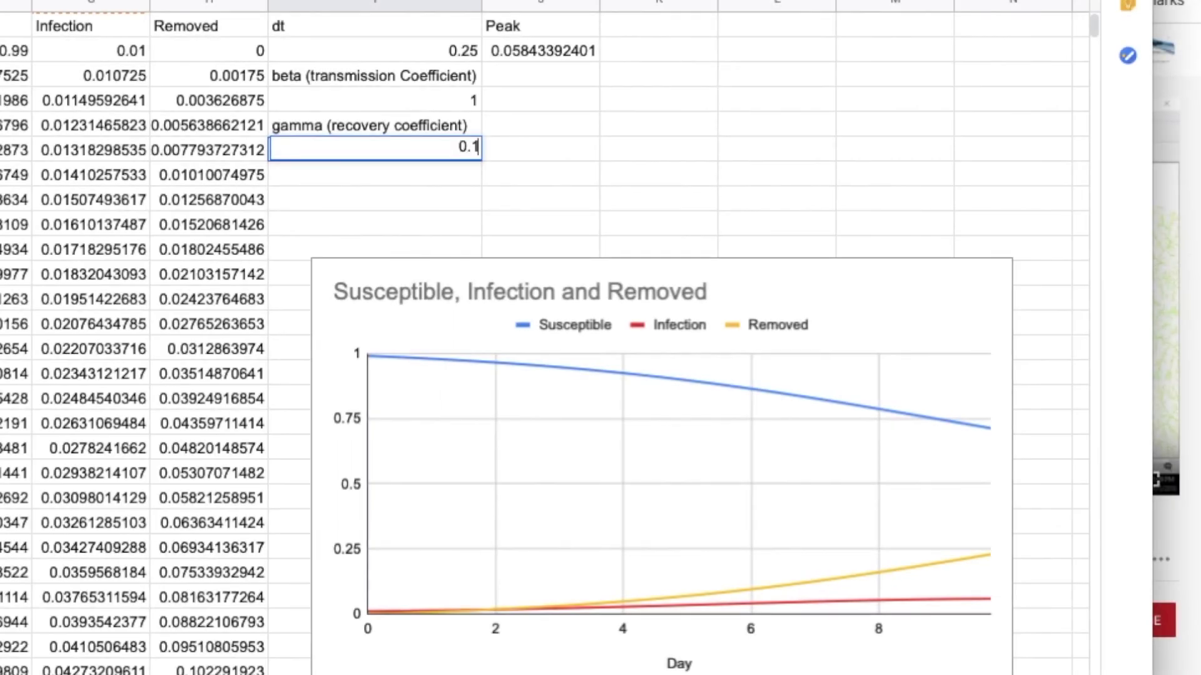
key("Return")
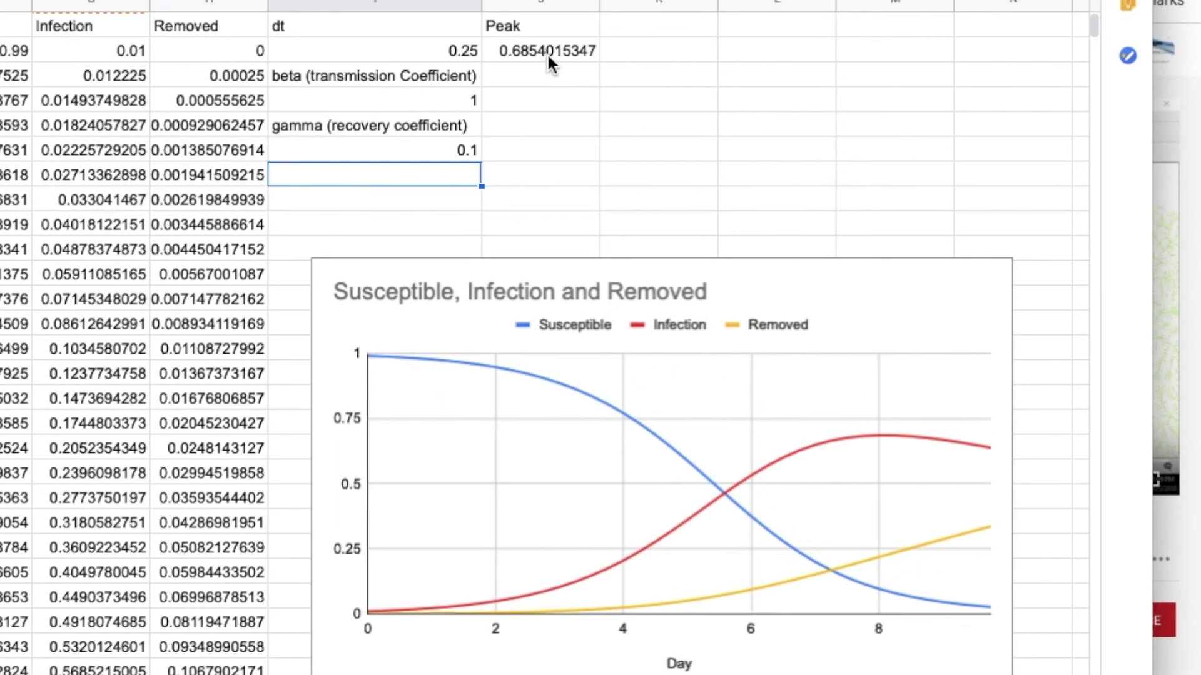
left_click(455, 99)
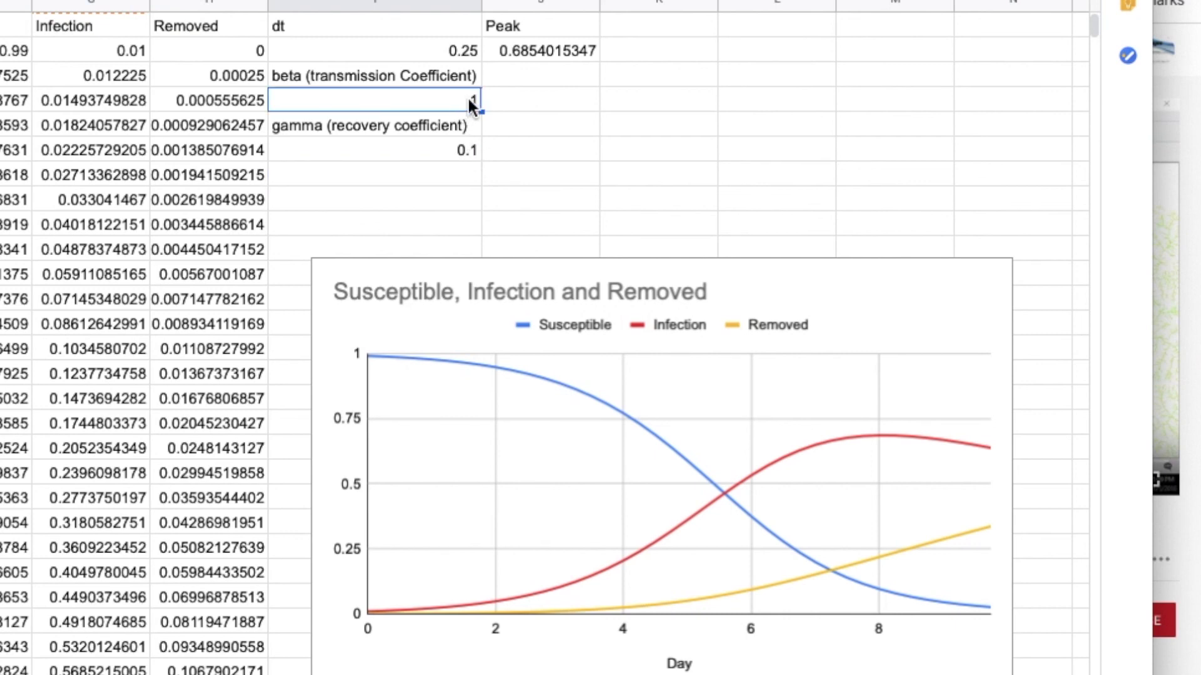
type("0.8")
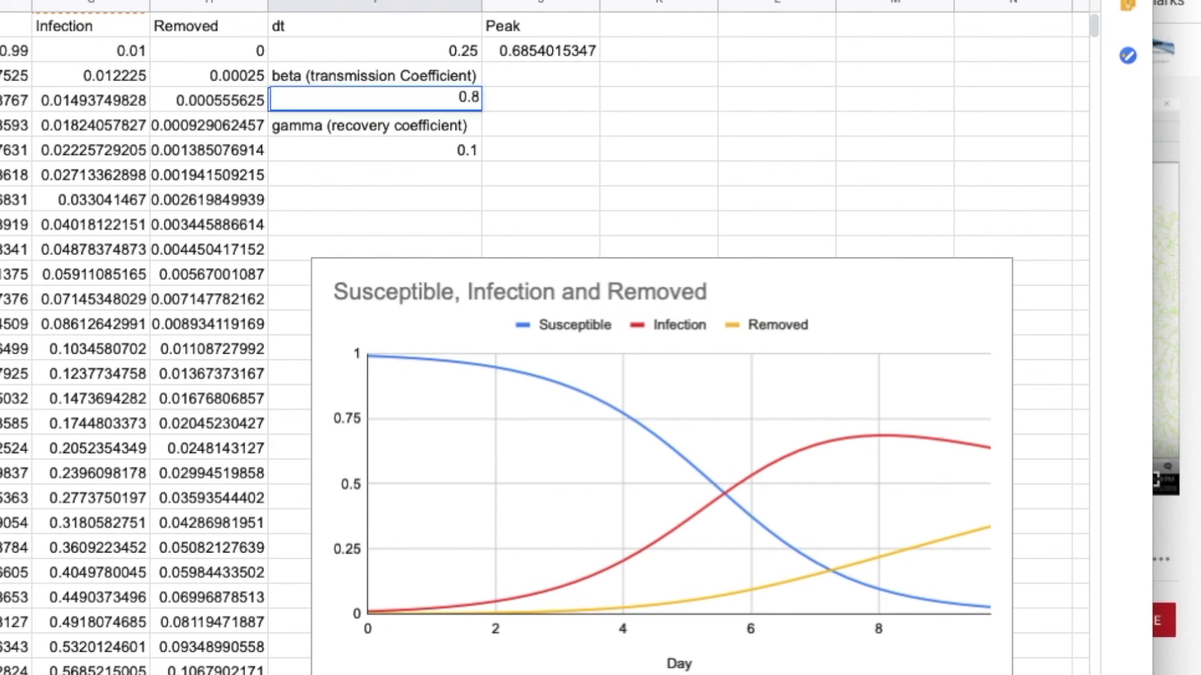
key("Return")
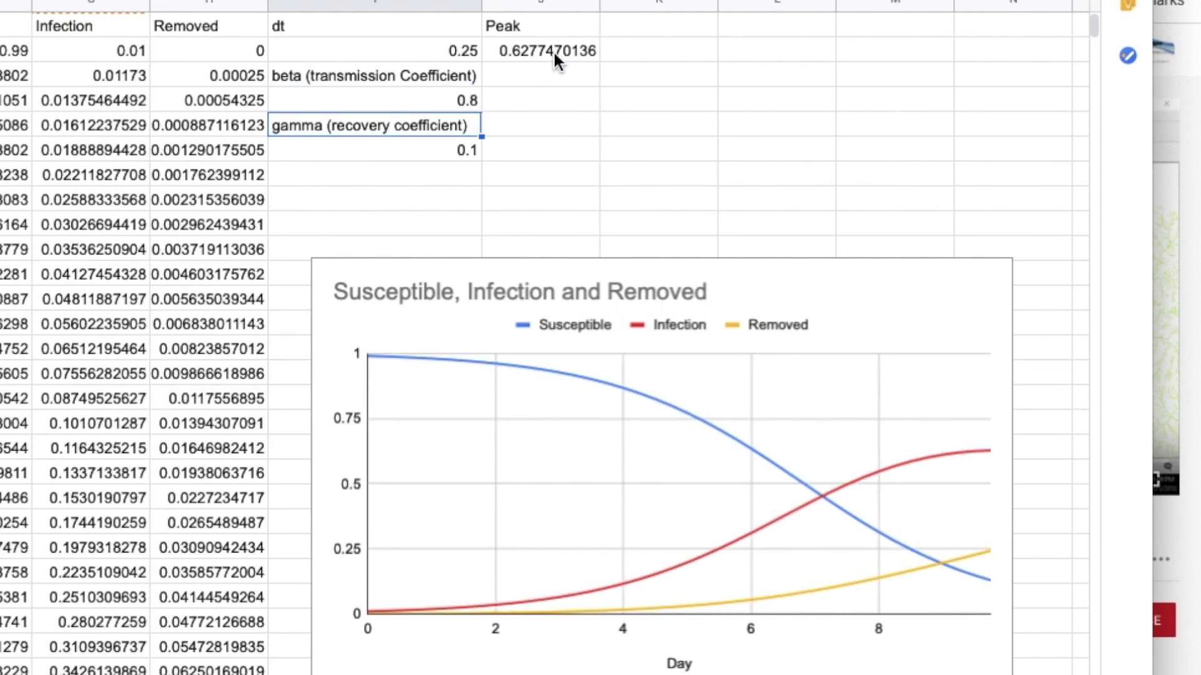
left_click(464, 102)
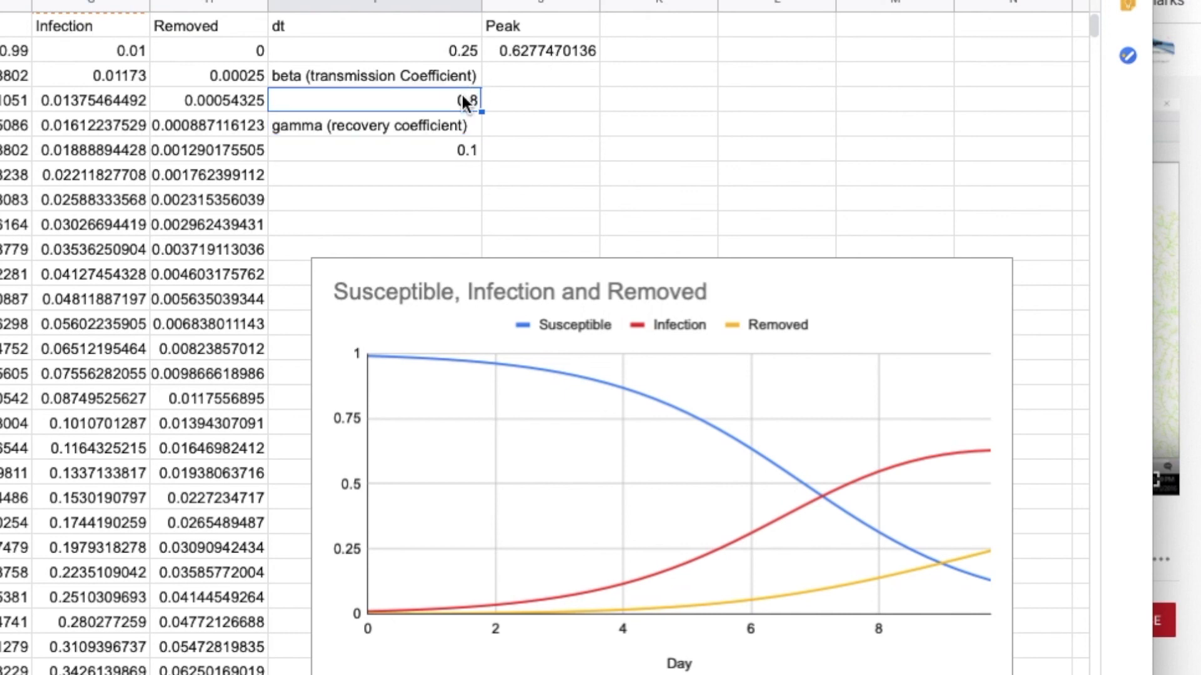
type("0")
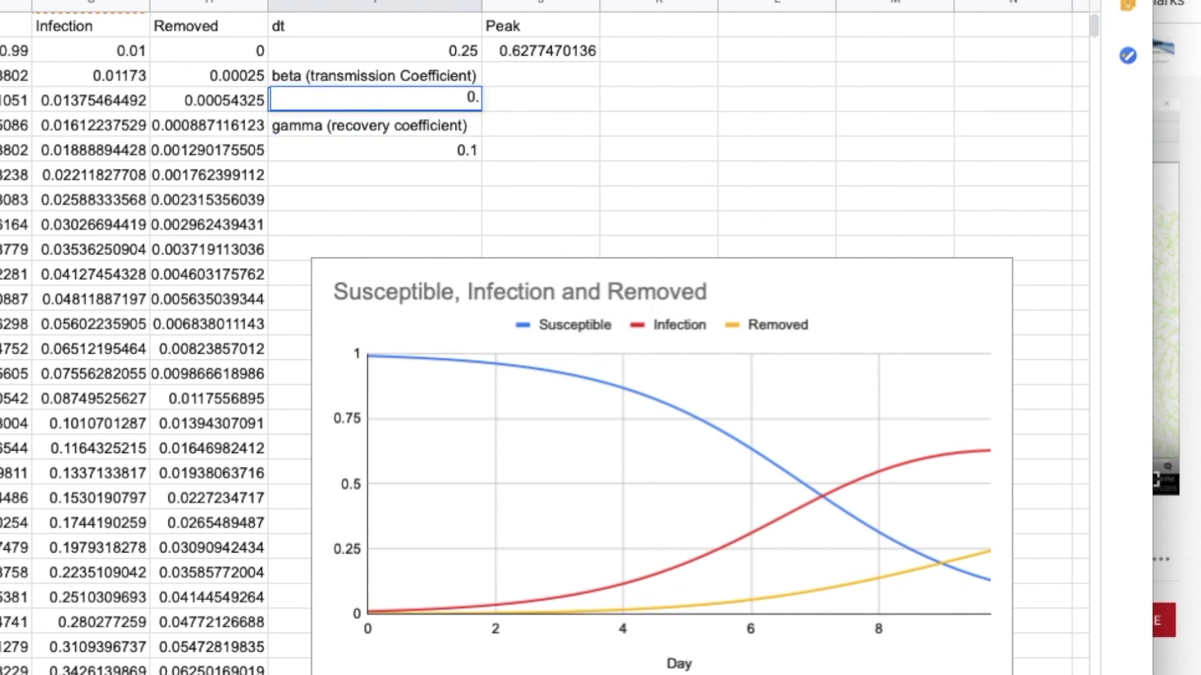
type(".5")
key("Return")
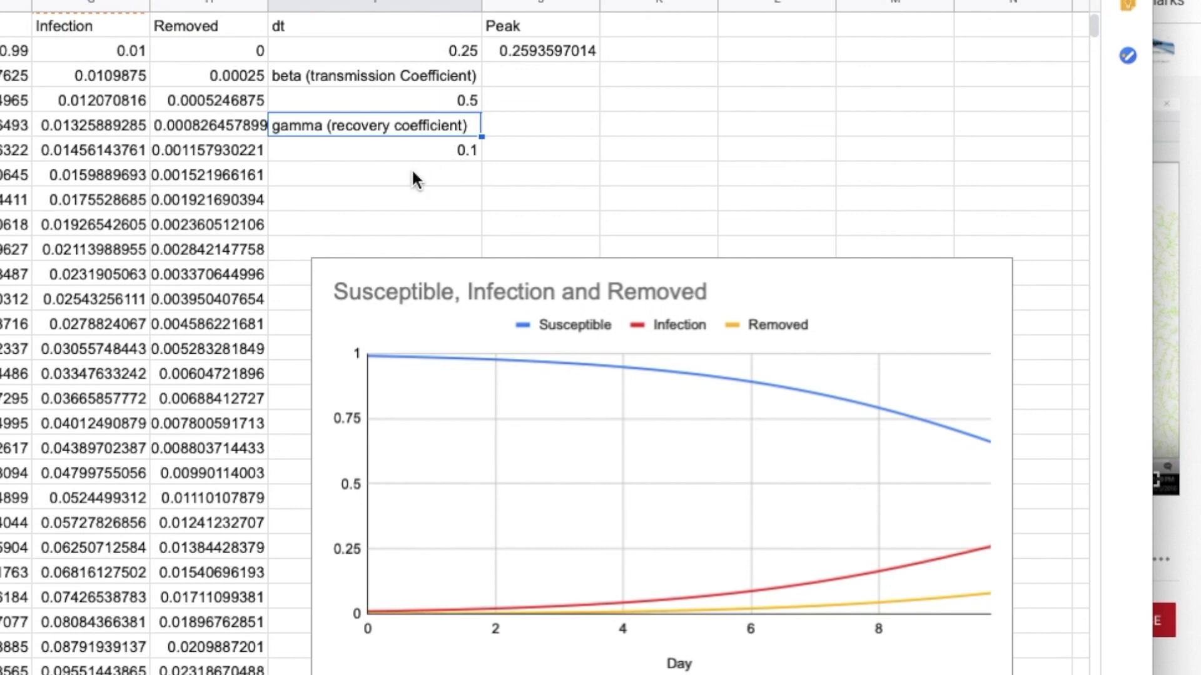
left_click(643, 217)
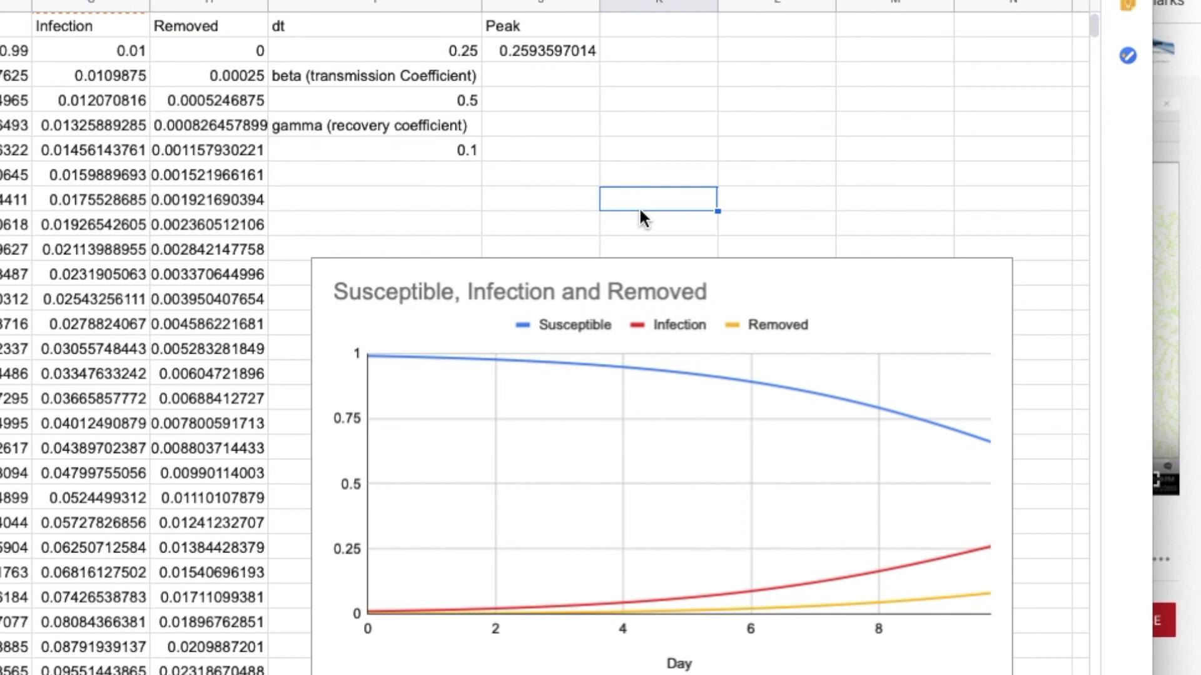
scroll(371, 177, "left", 3)
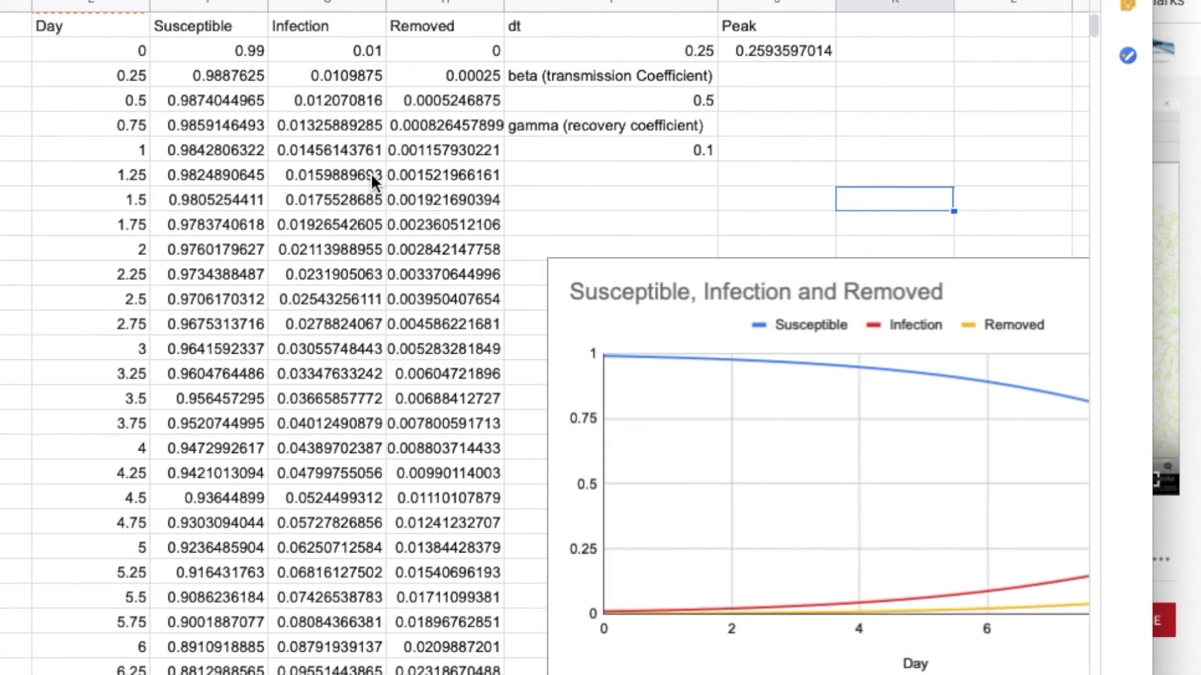
scroll(372, 177, "right", 3)
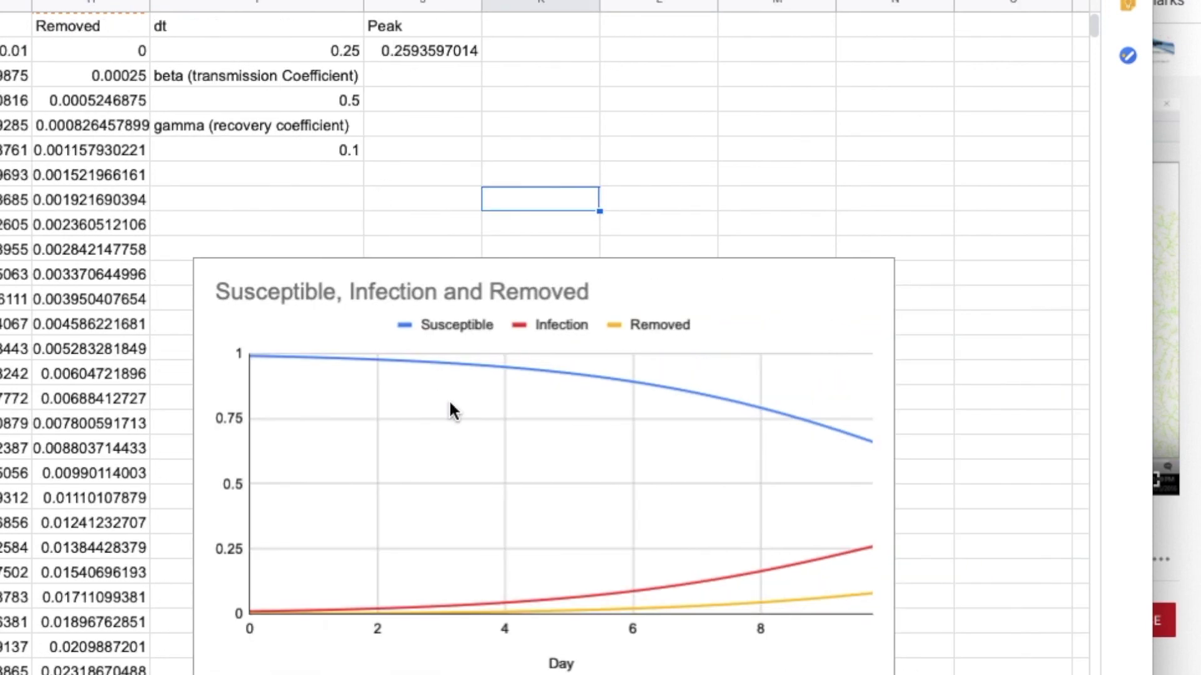